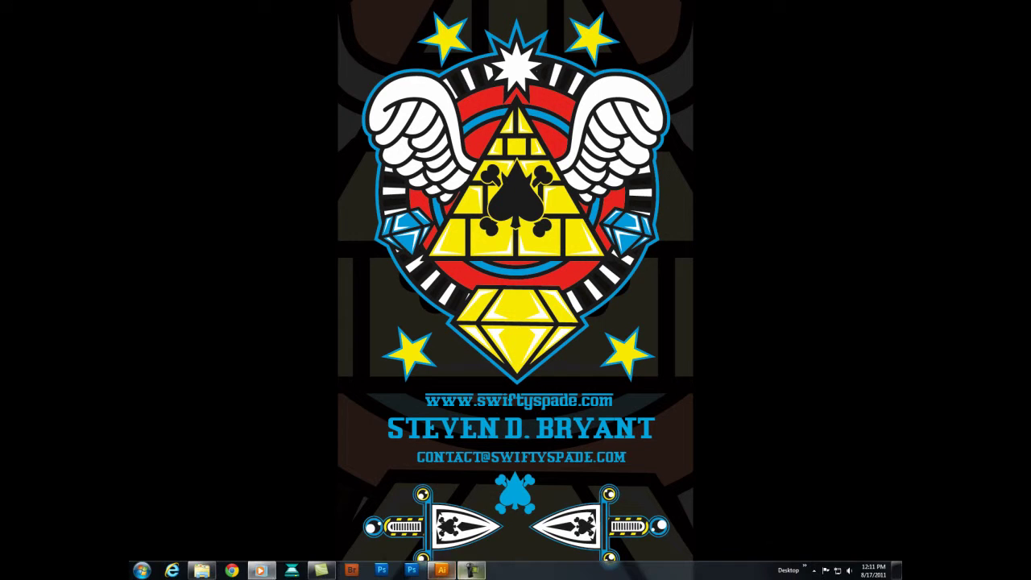
Trace the boy's head over the sketch with a black-outlined circle.
left_click(442, 570)
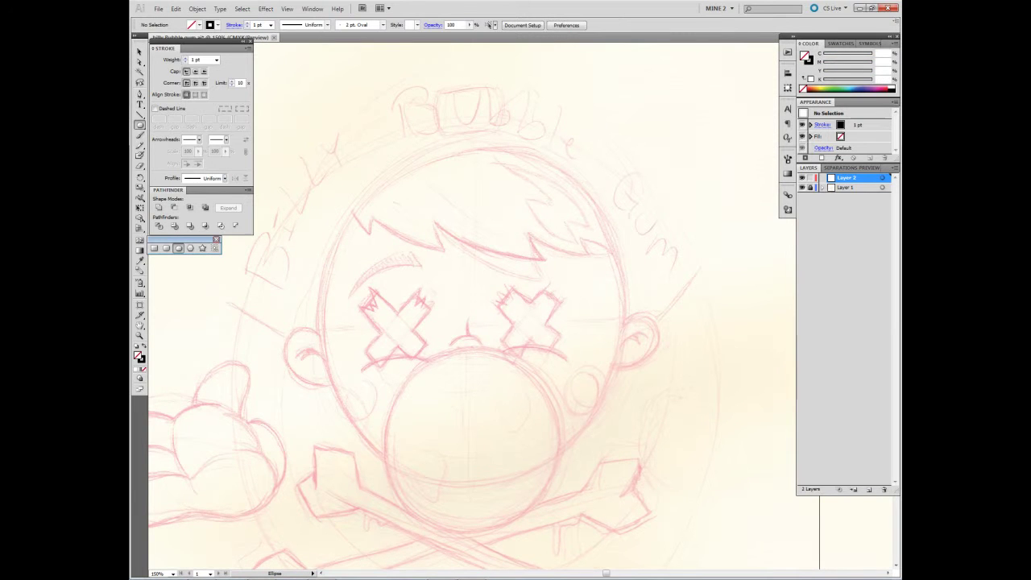
left_click_drag(476, 320, 641, 483)
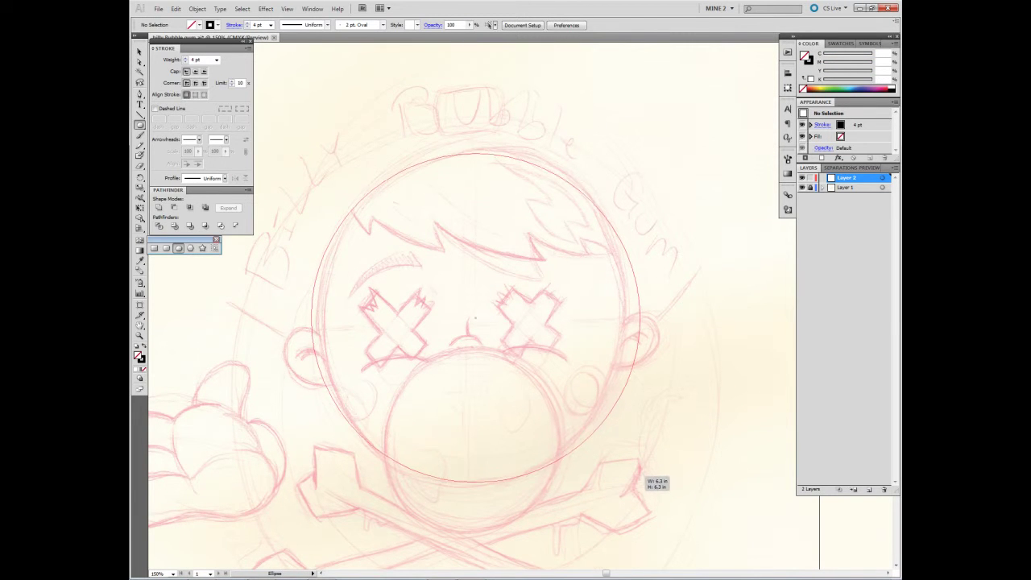
key("ctrl+equal")
key("ctrl+equal")
Draw the curved ear outline on the head's right side and erase its tails inside the head.
key("p")
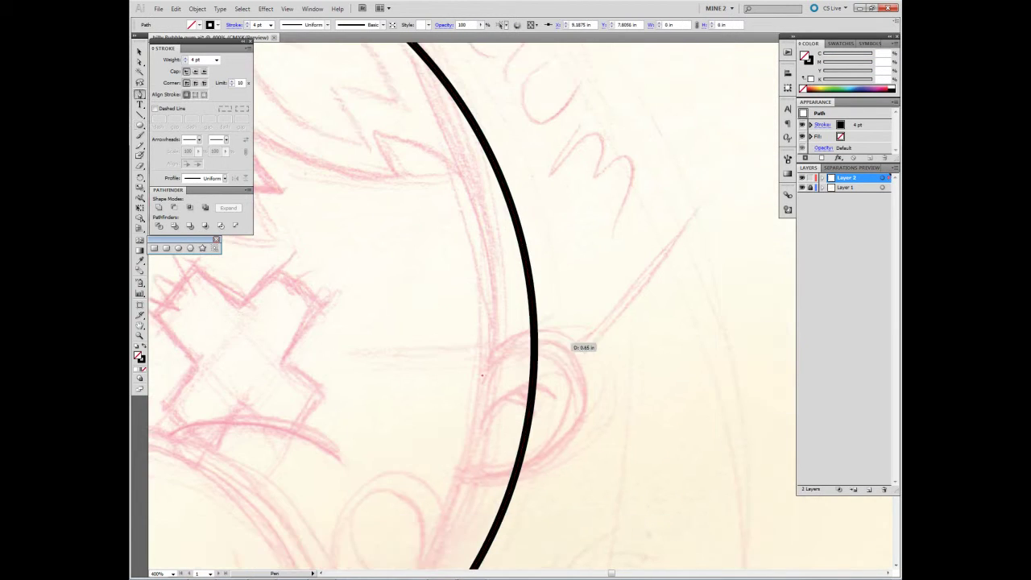
left_click_drag(592, 349, 604, 353)
left_click_drag(580, 425, 564, 448)
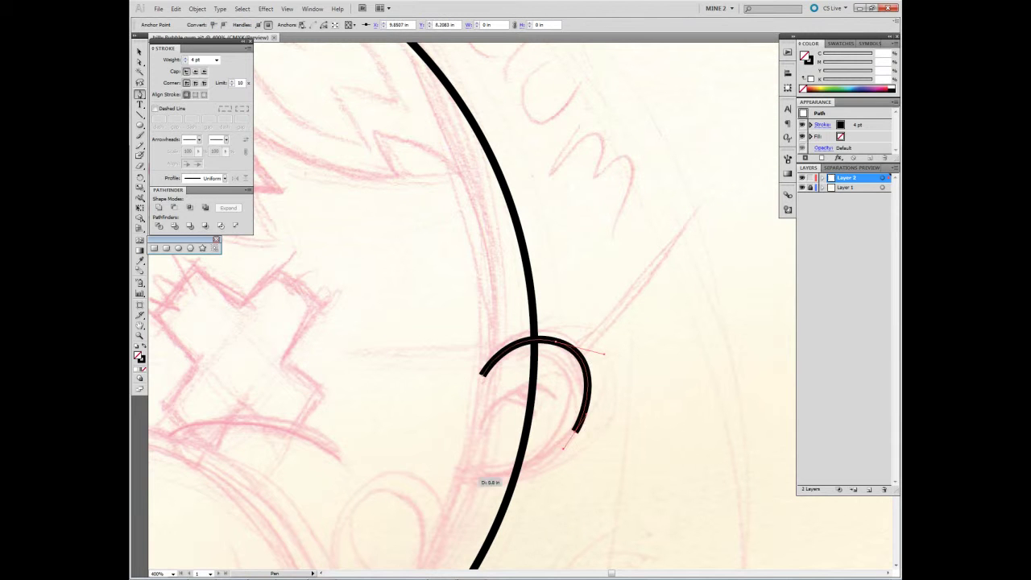
left_click(456, 476)
key("ctrl+shift+a")
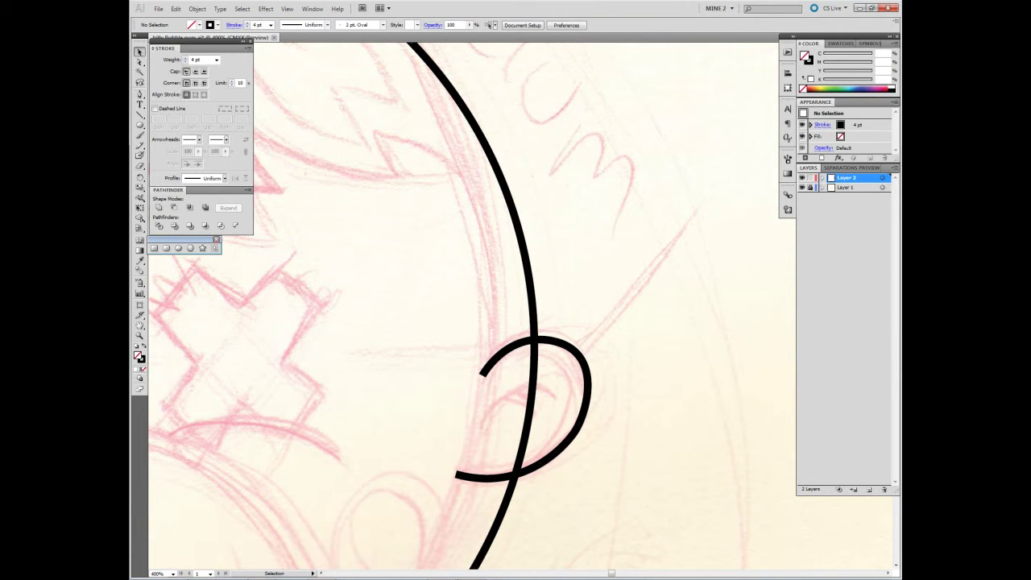
left_click_drag(633, 345, 502, 546)
key("shift+e")
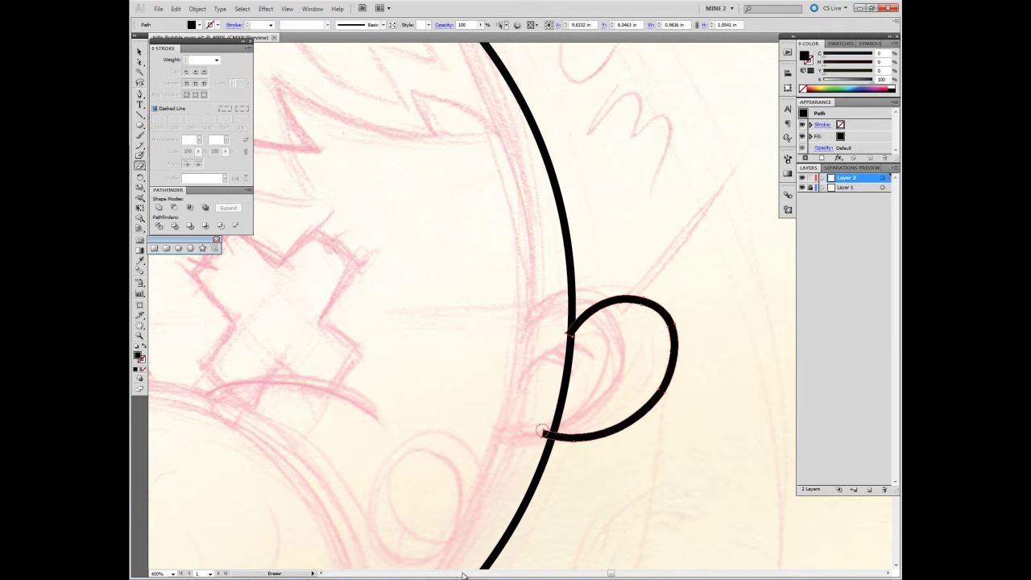
key("ctrl+shift+a")
Draw a curved inner ear curl and fill it solid black.
key("p")
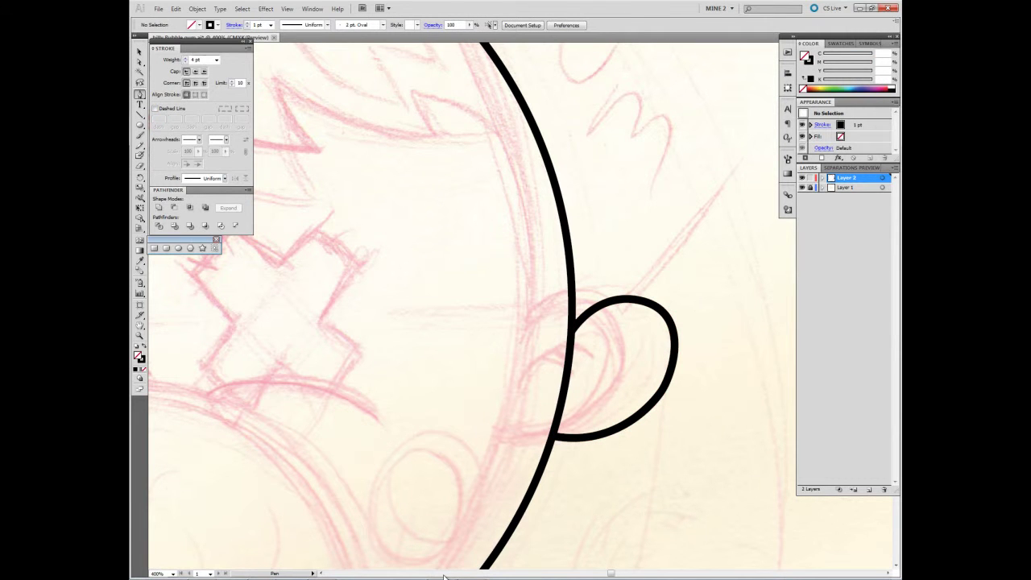
left_click(567, 371)
left_click_drag(642, 329, 691, 331)
key("shift+x")
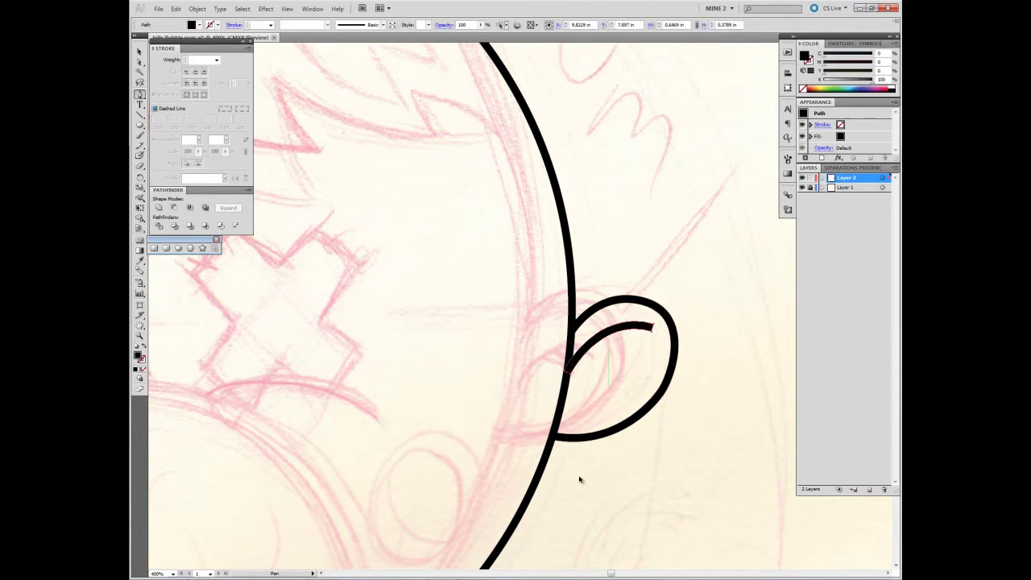
key("ctrl+shift+a")
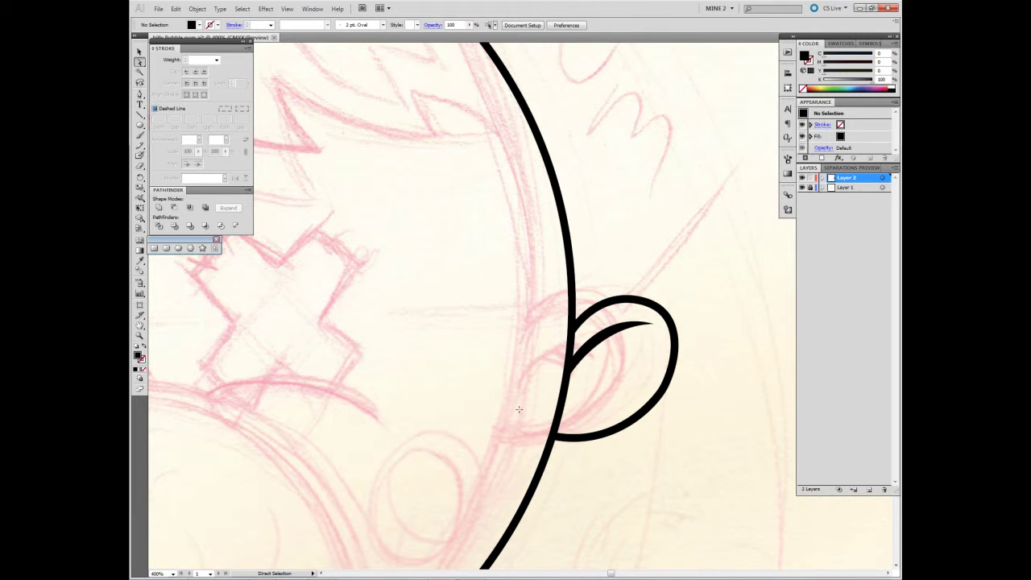
Add another black-filled inner curl with a 4 pt stroke and zoom back out.
key("shift+x")
left_click(216, 59)
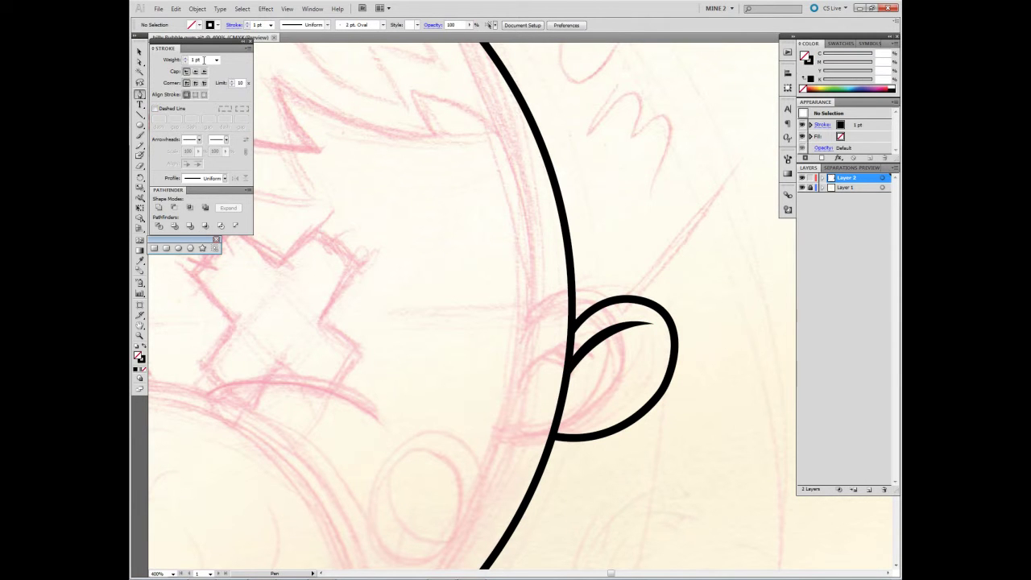
left_click(206, 122)
left_click(632, 382)
key("shift+x")
left_click(636, 490)
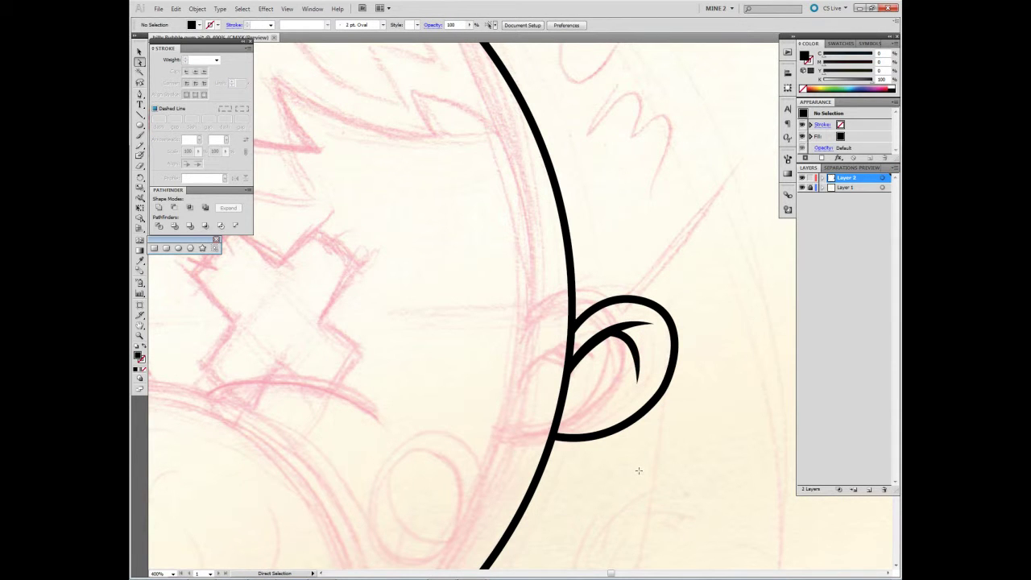
key("ctrl+minus")
key("ctrl+minus")
key("ctrl+minus")
key("shift+x")
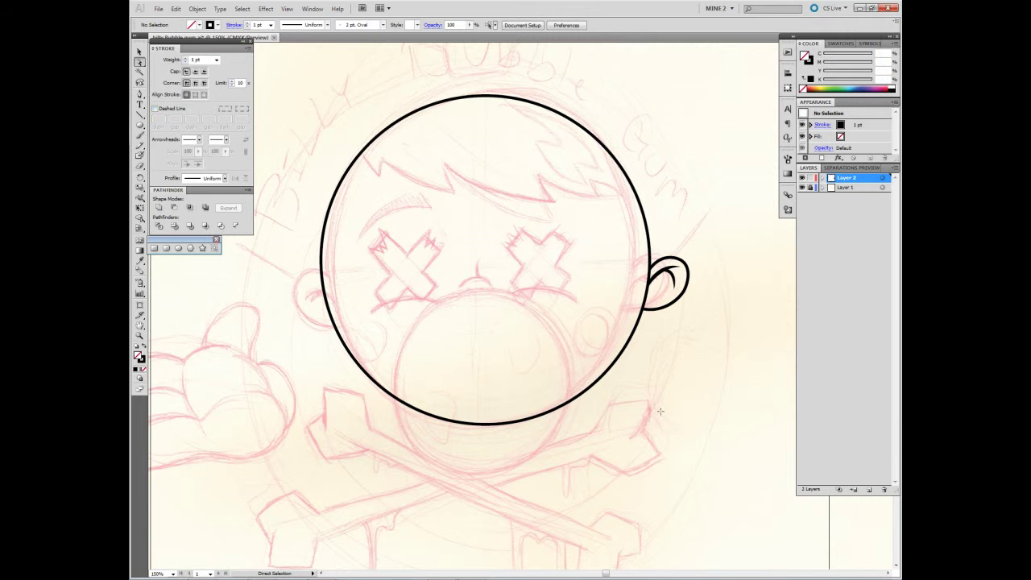
Draw the gum bubble circle over the mouth and a curved cheek line left of it.
left_click_drag(481, 383, 575, 475)
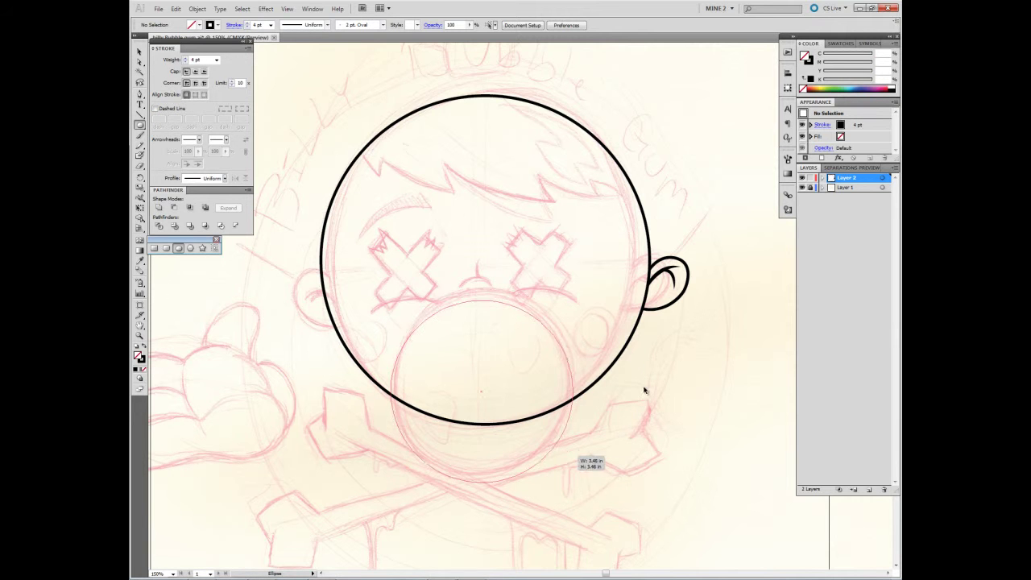
key("ctrl+plus")
key("ctrl+plus")
key("ctrl+plus")
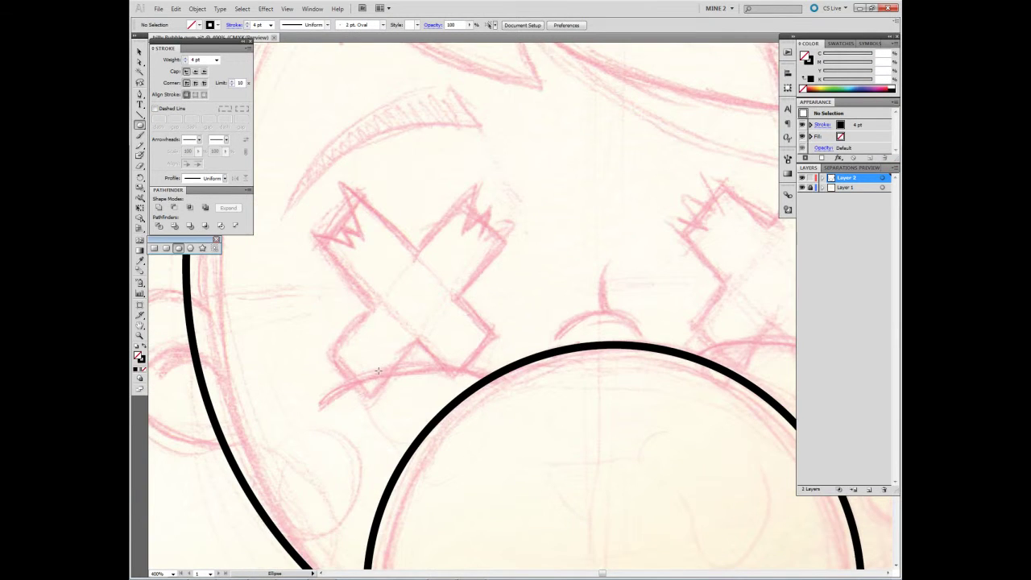
left_click_drag(486, 377, 524, 413)
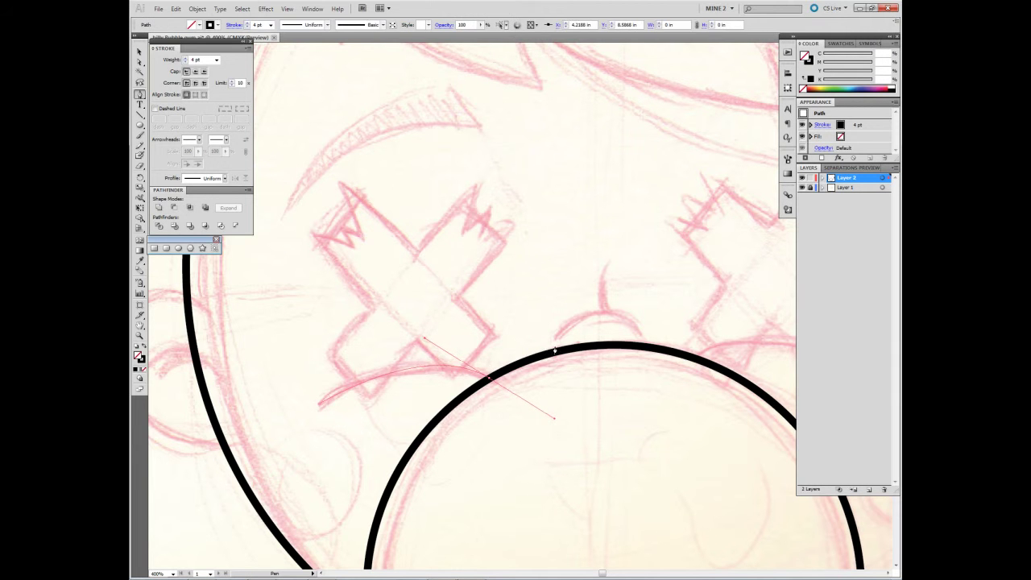
left_click_drag(554, 351, 575, 353)
scroll(563, 346, "up", 2)
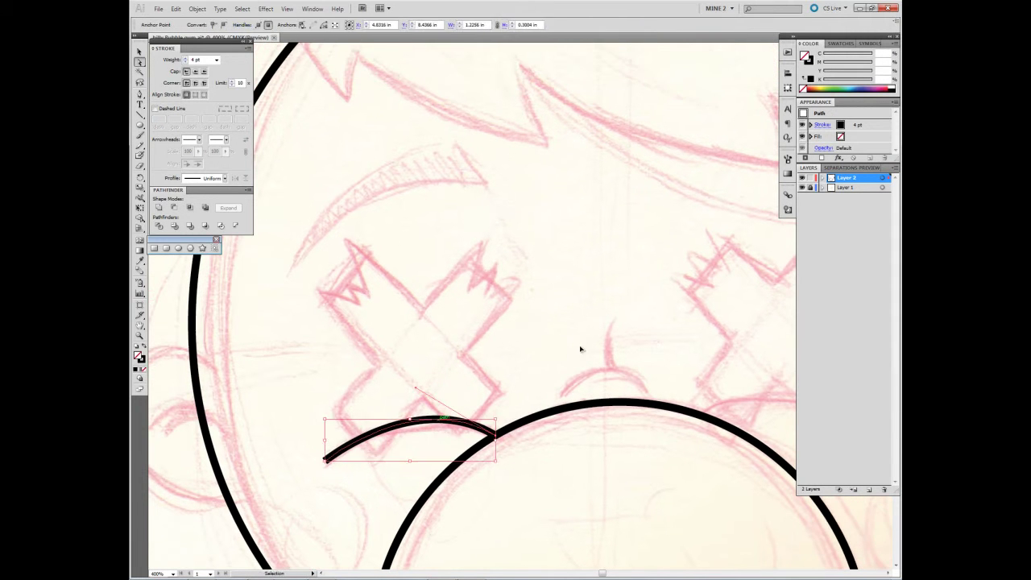
left_click_drag(326, 460, 323, 459)
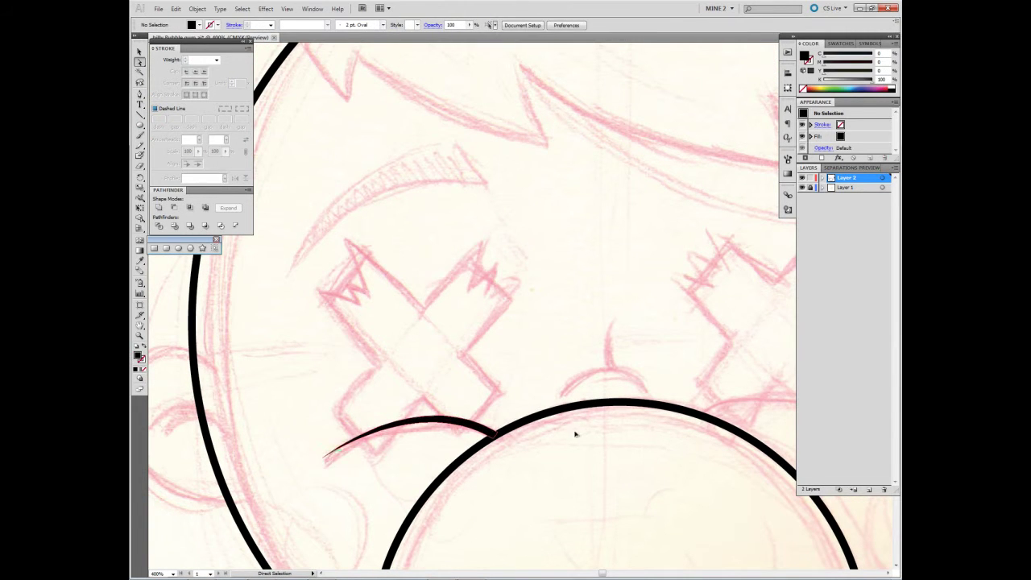
left_click(559, 451)
Draw a jagged, notched black bar over the left eye.
scroll(562, 452, "up", 2)
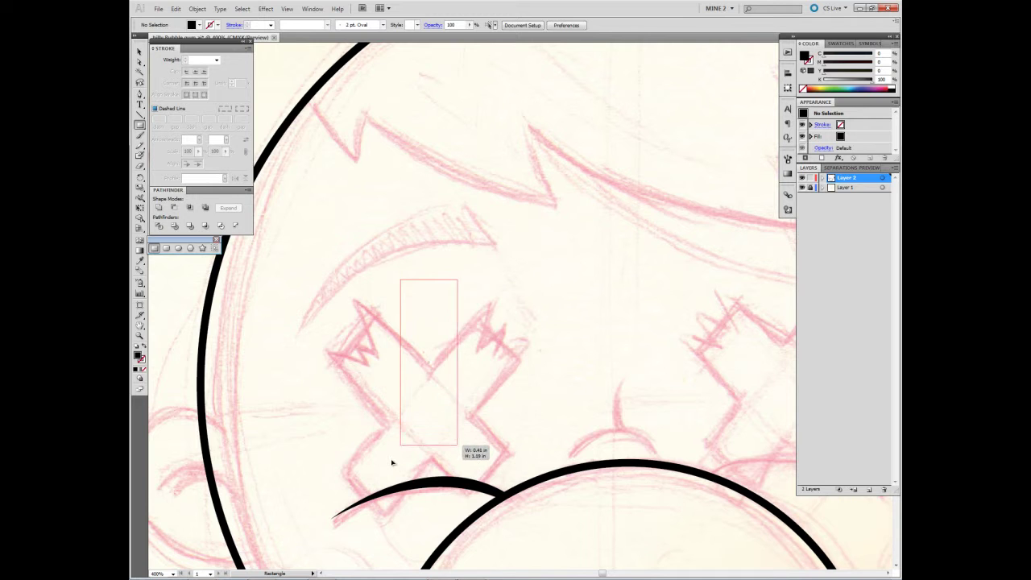
left_click_drag(400, 471, 390, 460)
key("Delete")
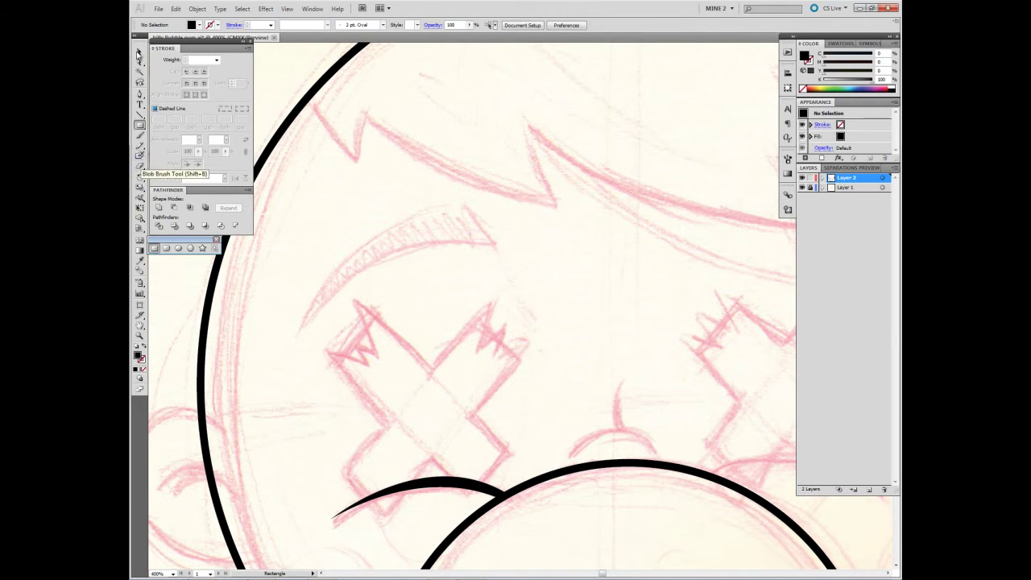
left_click(390, 399)
left_click(391, 252)
left_click(403, 395)
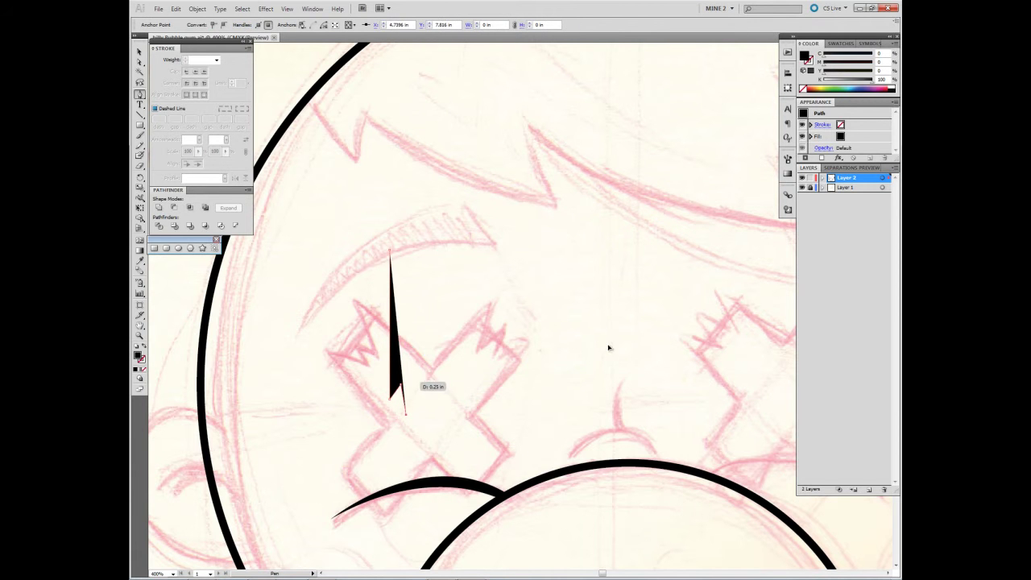
left_click(406, 415)
left_click(419, 379)
left_click(427, 386)
left_click(433, 250)
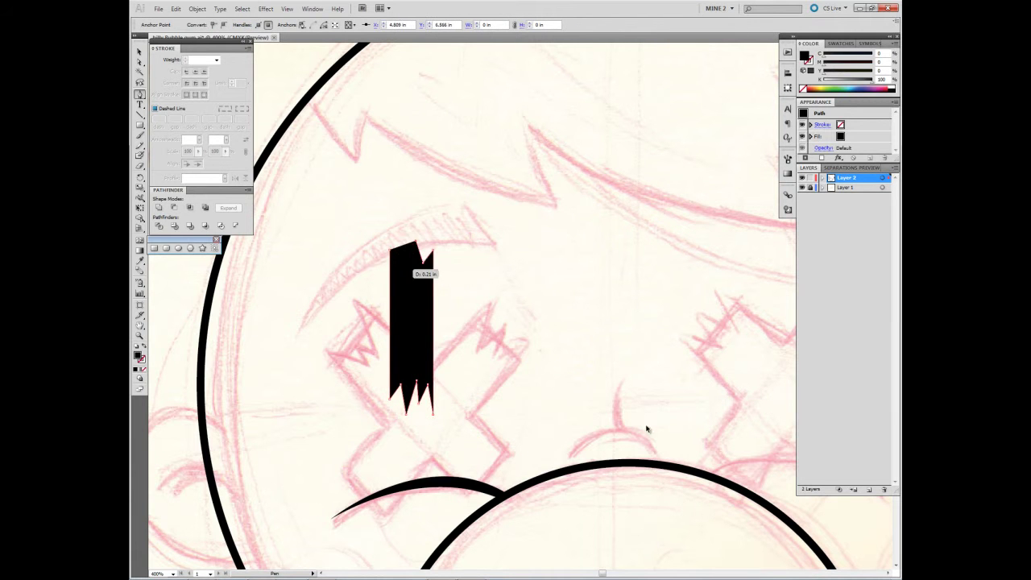
left_click(593, 442, "ctrl")
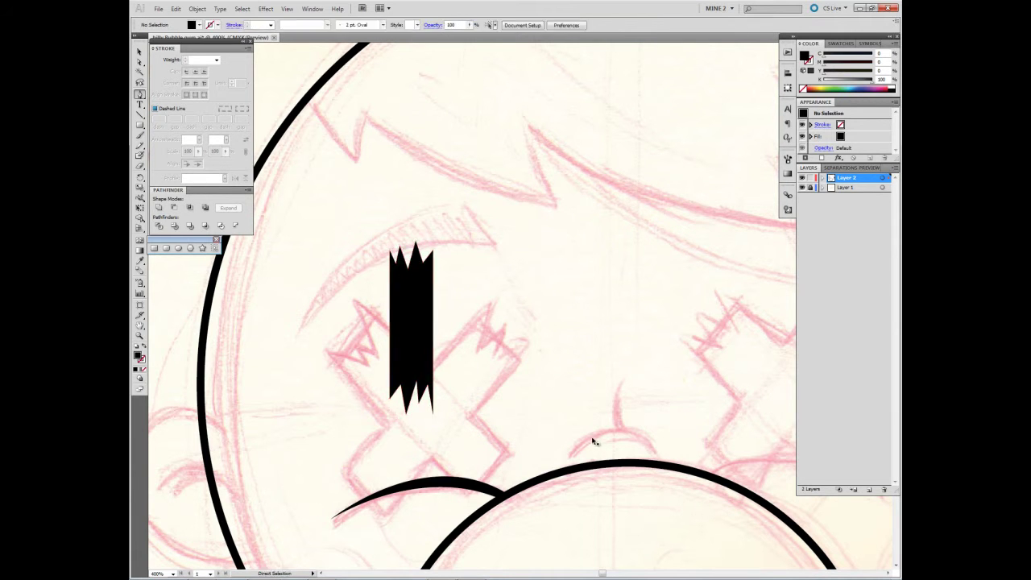
Duplicate and rotate the bar into an X, fitting it over the left eye.
key("ctrl")
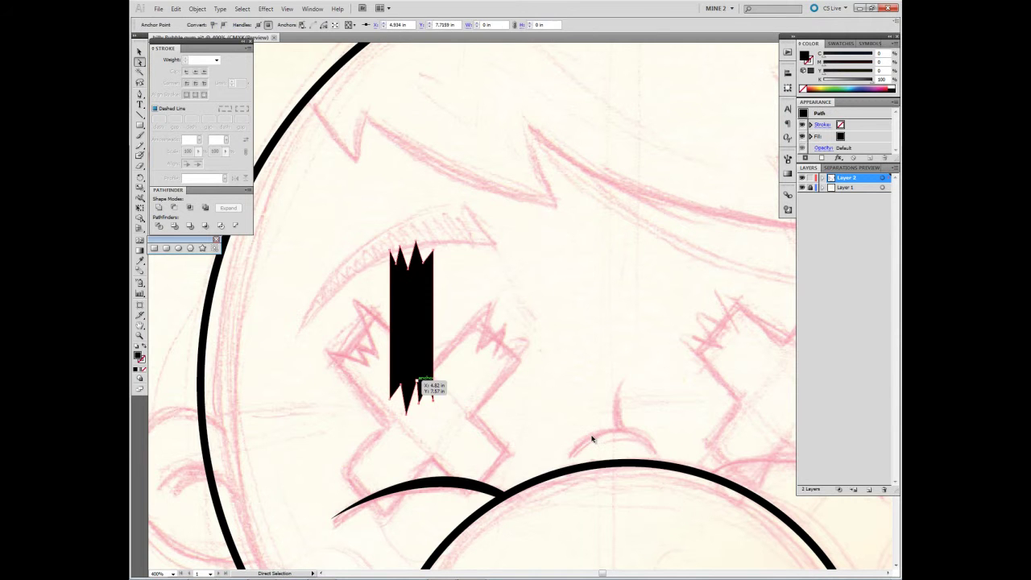
key("ctrl+z")
key("v")
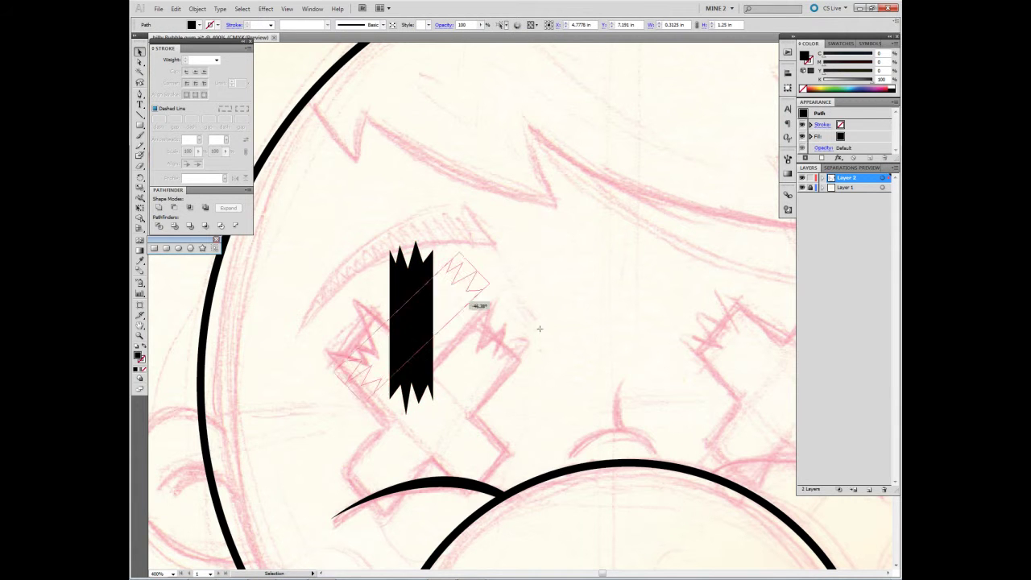
left_click_drag(435, 415, 555, 336)
left_click_drag(497, 242, 563, 332)
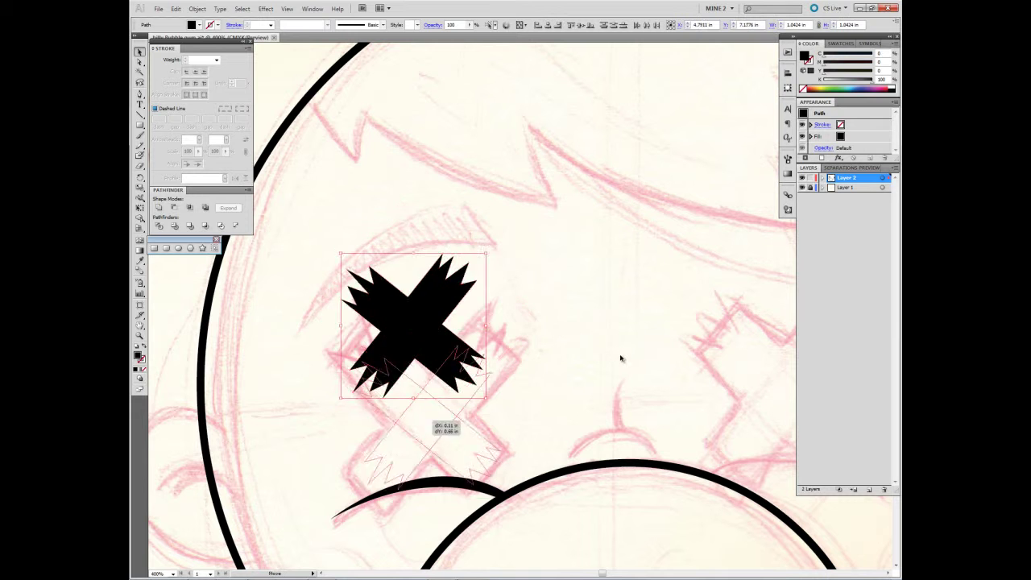
left_click_drag(432, 339, 447, 414)
left_click_drag(630, 357, 628, 352)
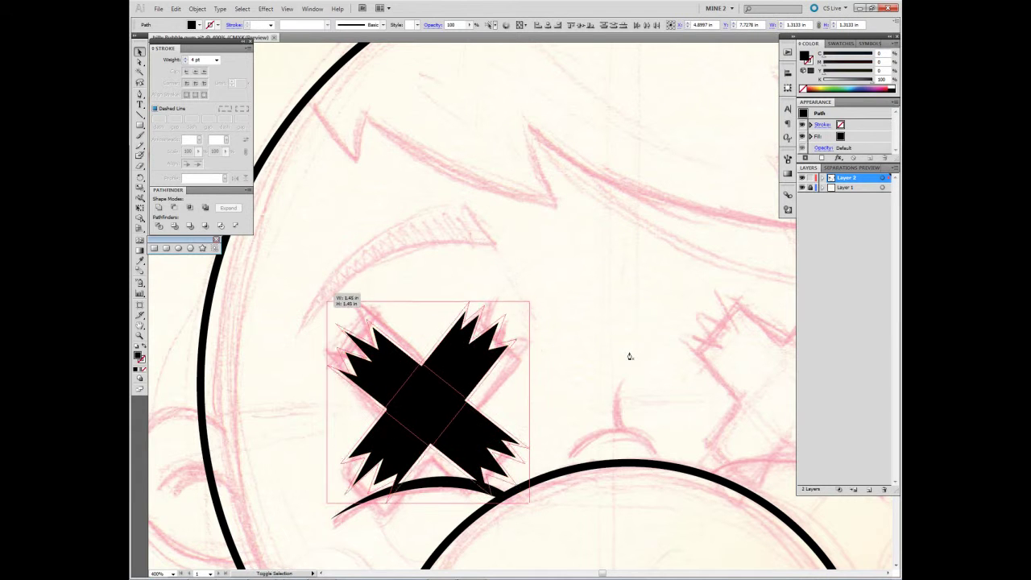
key("ctrl+shift+a")
key("ctrl+z")
key("shift+e")
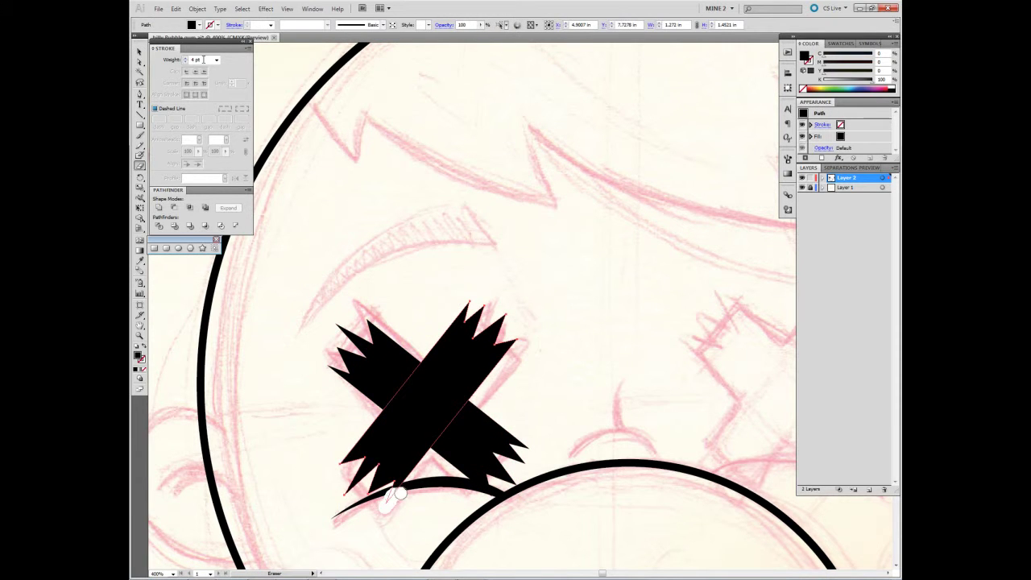
key("ctrl+shift+a")
scroll(568, 380, "right", 3)
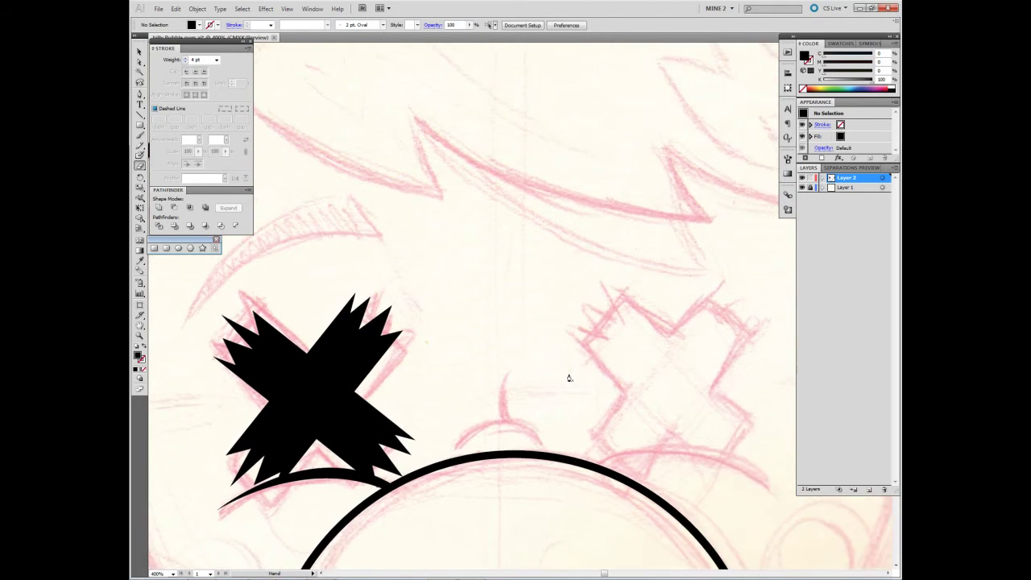
Reflect a copy of the X horizontally and place it on the right eye.
key("ctrl+z")
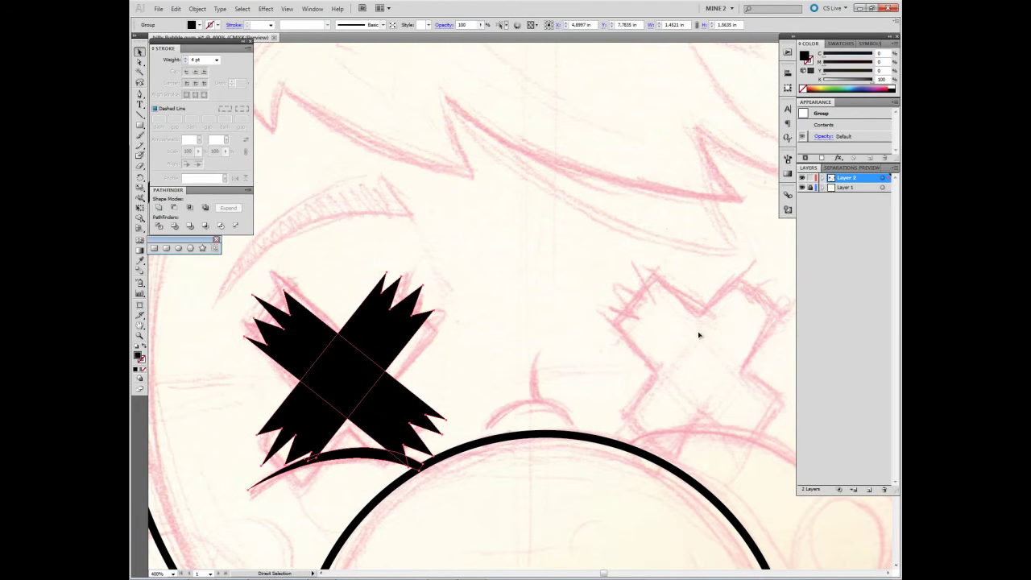
key("alt+o")
key("Right")
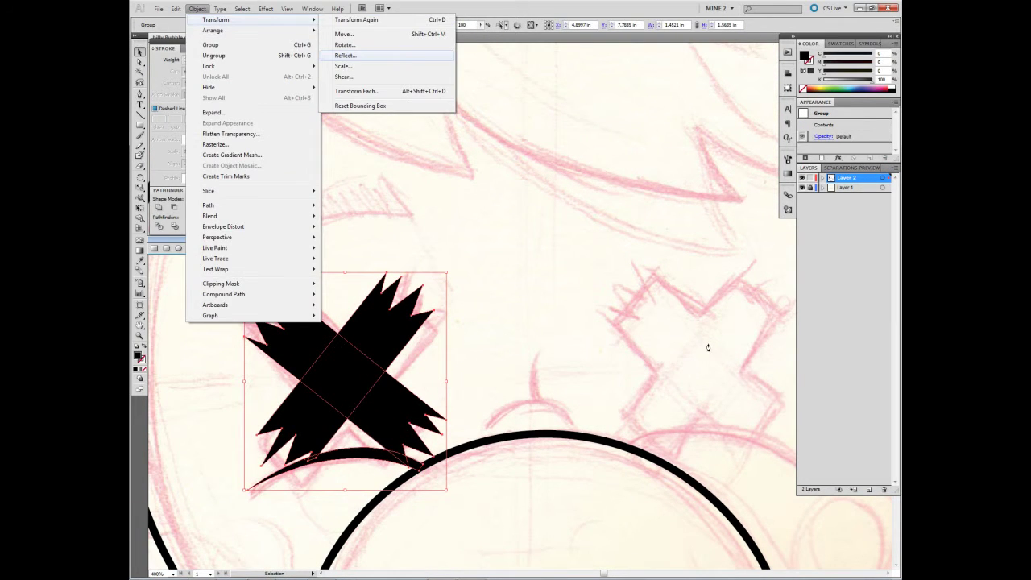
key("Return")
key("Return")
scroll(642, 346, "right", 3)
scroll(642, 345, "down", 1)
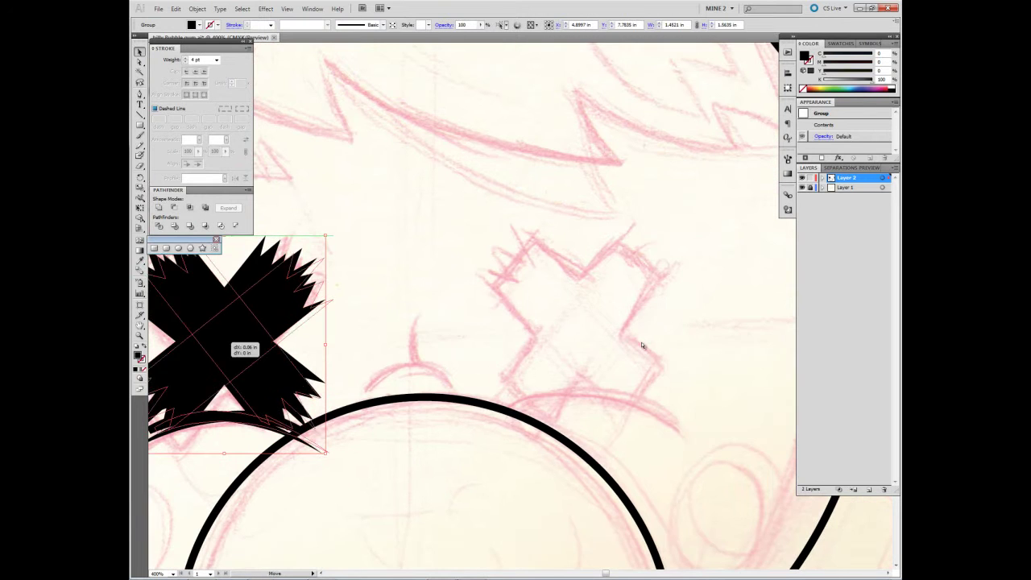
left_click_drag(642, 346, 651, 337)
Zoom in above the bubble and draw a small circle for the nose.
key("ctrl+shift+a")
key("ctrl+1")
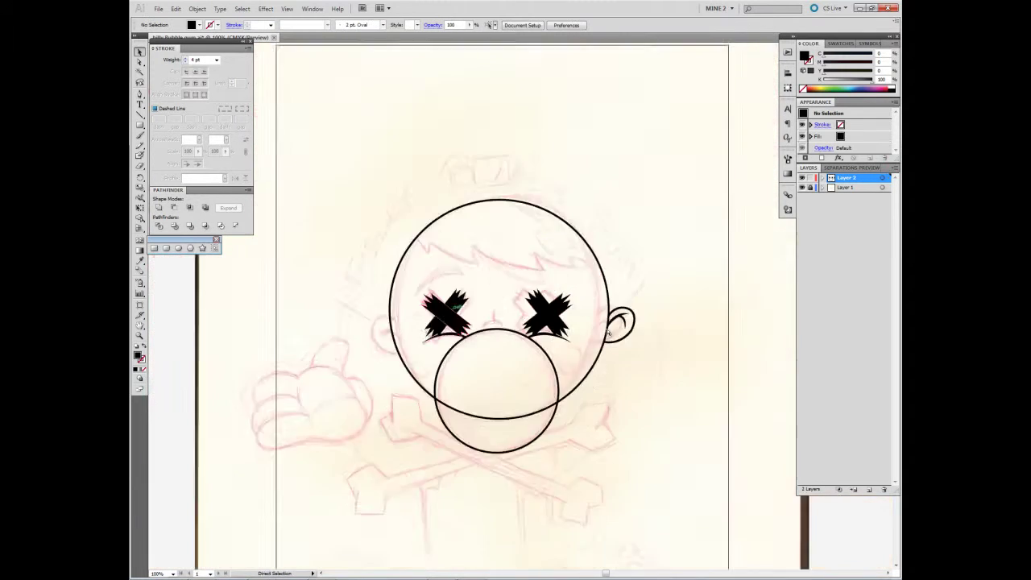
key("ctrl+plus")
key("ctrl+plus")
key("ctrl+plus")
scroll(602, 329, "right", 3)
key("l")
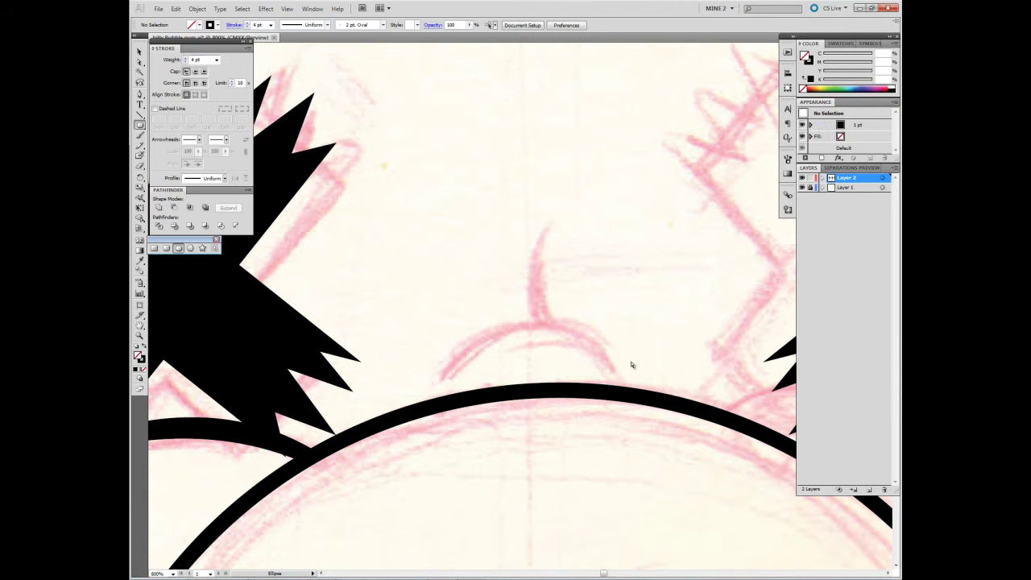
left_click_drag(596, 393, 613, 395)
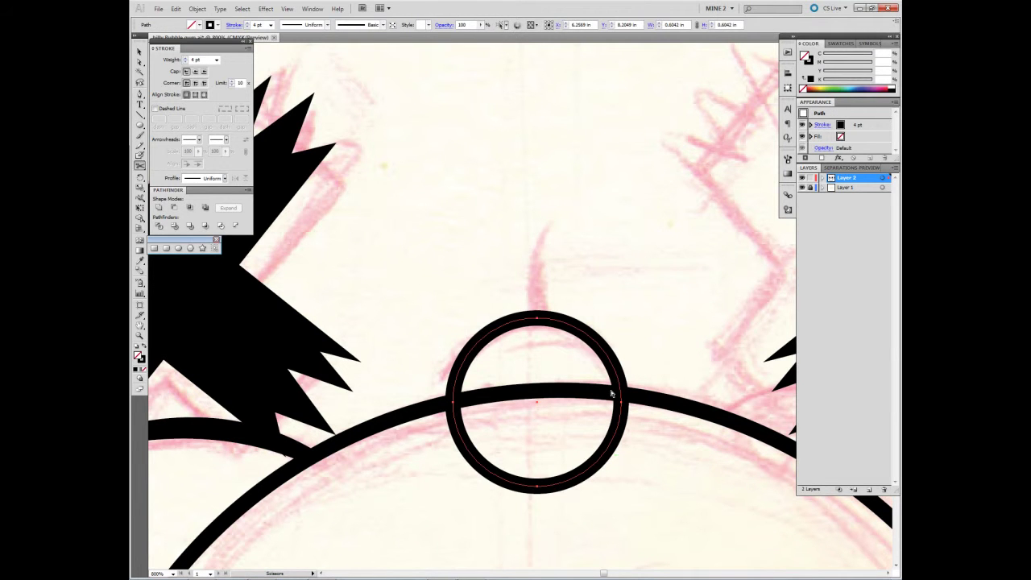
Cut the nose circle at both sides and delete its lower half, leaving an arc.
left_click(612, 394)
left_click(456, 372)
key("v")
left_click(538, 485)
key("Delete")
left_click(535, 319)
key("ctrl+shift+a")
Draw a curved, pointed black tuft rising from the top of the nose arc.
left_click(531, 270)
left_click_drag(505, 362, 513, 397)
key("shift+x")
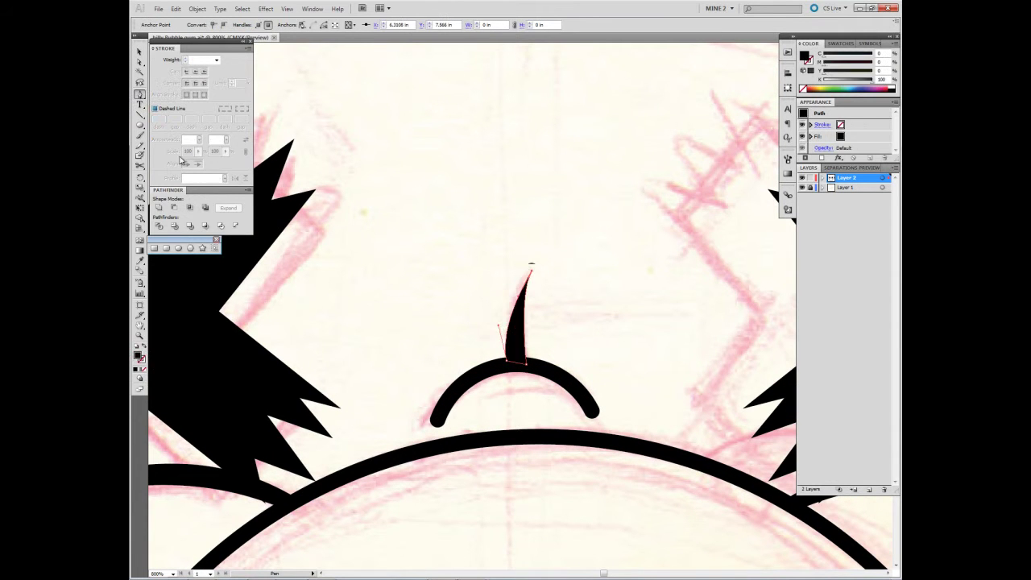
key("Delete")
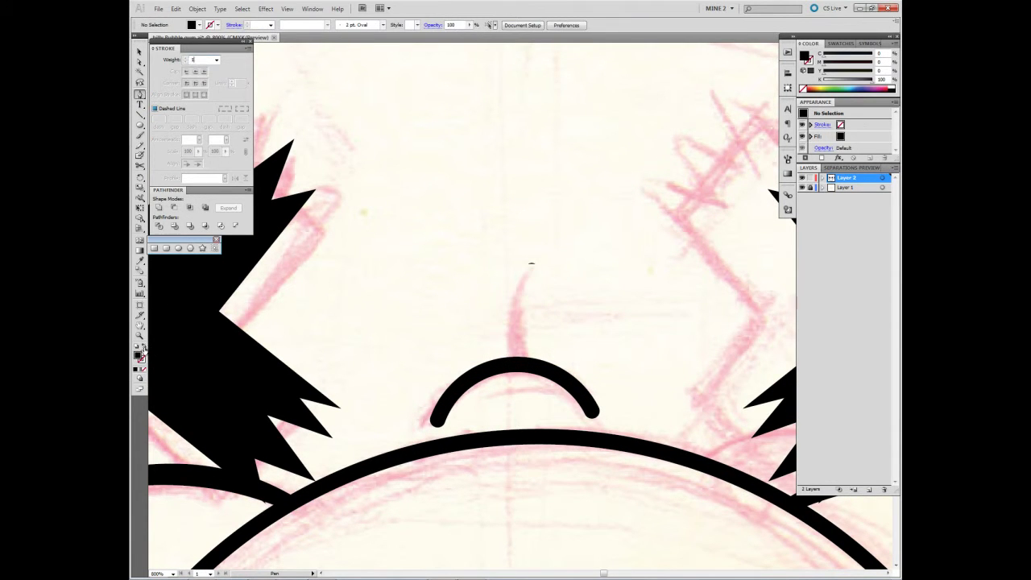
left_click(532, 263)
left_click_drag(507, 362, 518, 420)
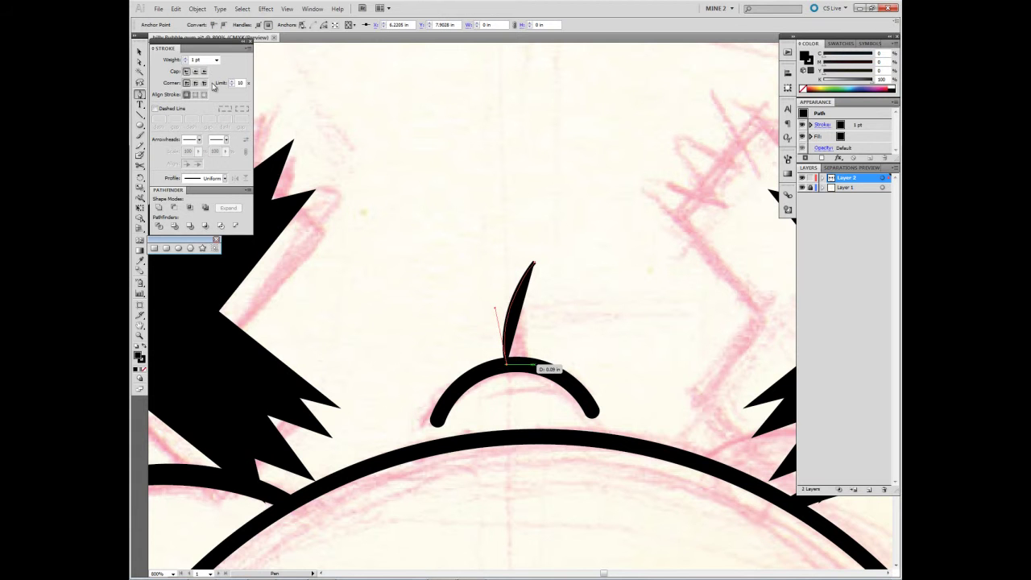
left_click_drag(535, 367, 532, 362)
left_click(532, 262)
key("ctrl+shift+a")
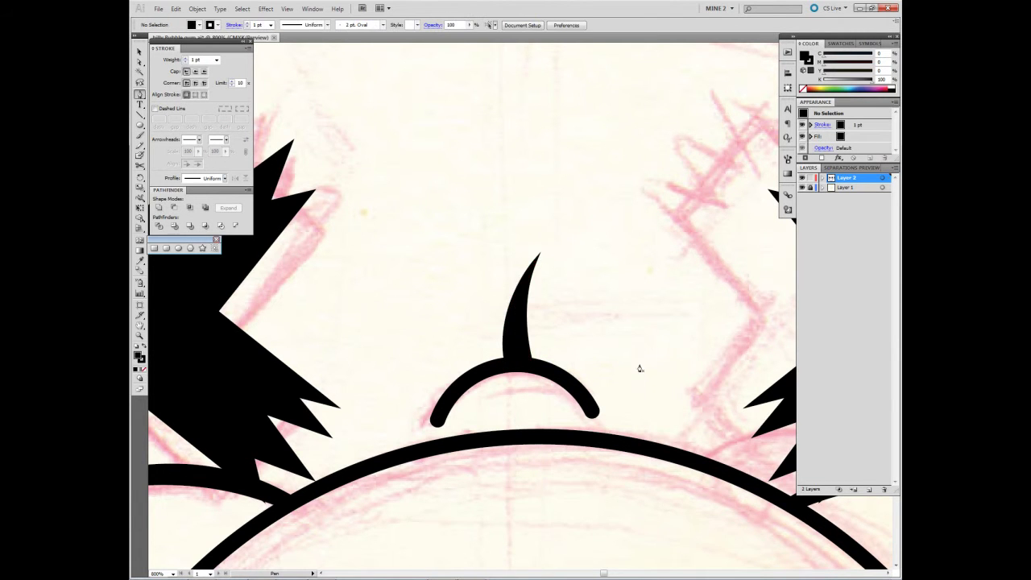
Move the tuft's tip up and to the right, then zoom out to the whole face.
scroll(637, 368, "down", 3)
scroll(633, 386, "up", 5)
key("a")
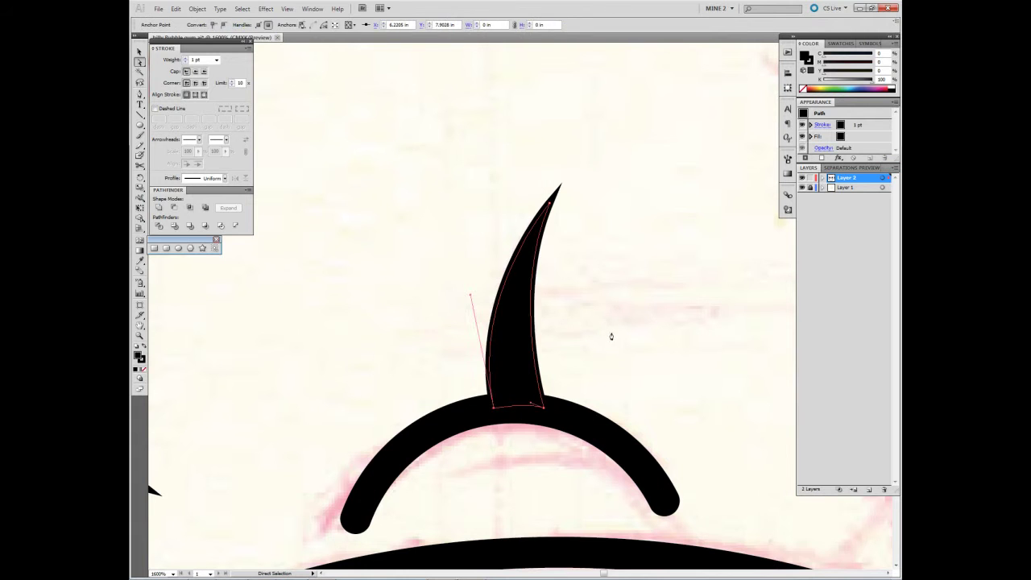
left_click(527, 330)
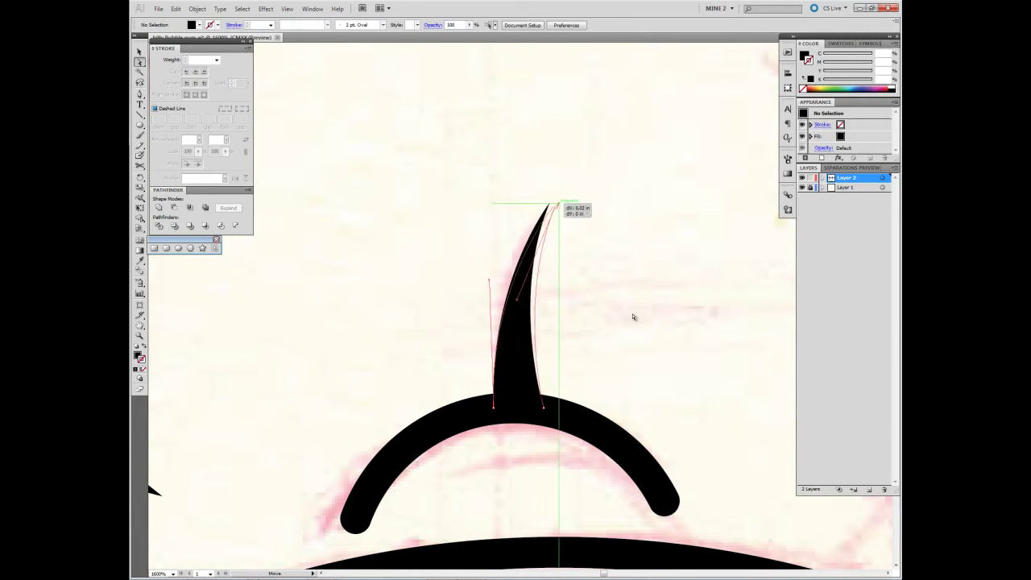
left_click_drag(561, 180, 572, 175)
key("v")
key("ctrl+shift+a")
key("ctrl+0")
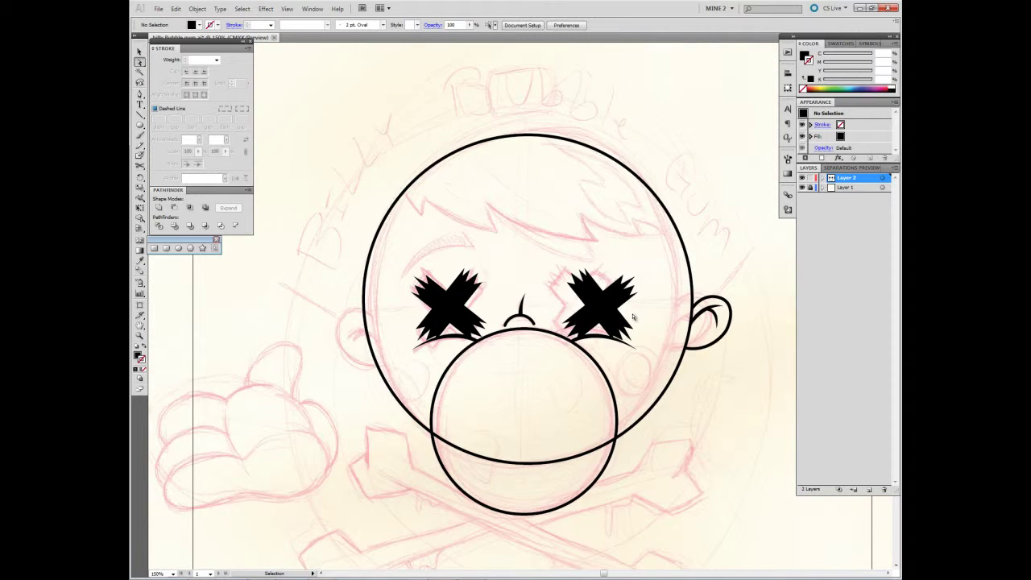
scroll(515, 306, "up", 2)
scroll(626, 341, "up", 2)
scroll(634, 388, "up", 1)
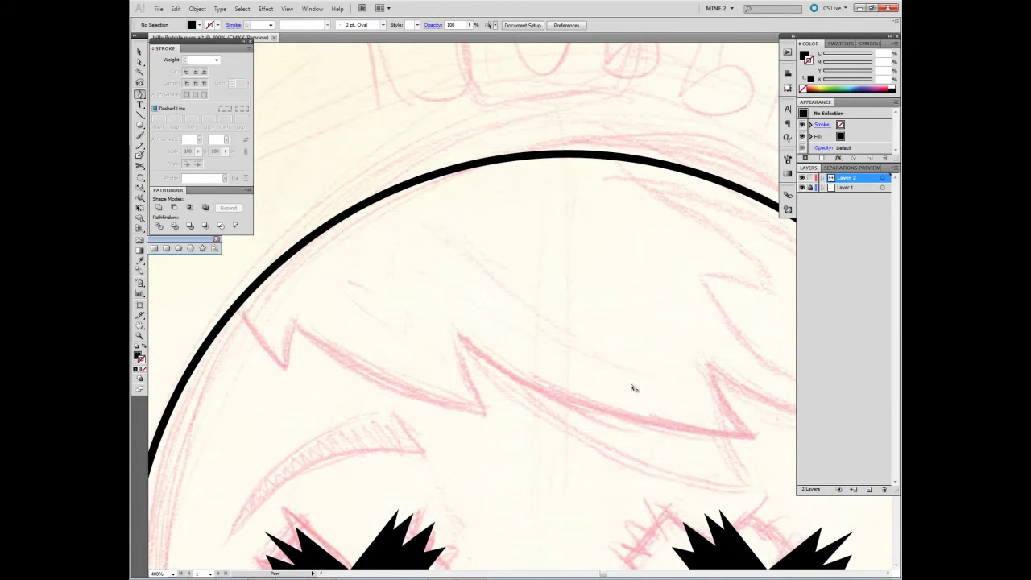
With a black outline and no fill, trace the first curved spikes of the hair fringe.
key("shift+x")
key("a")
key("p")
left_click(236, 304)
left_click_drag(286, 369, 310, 389)
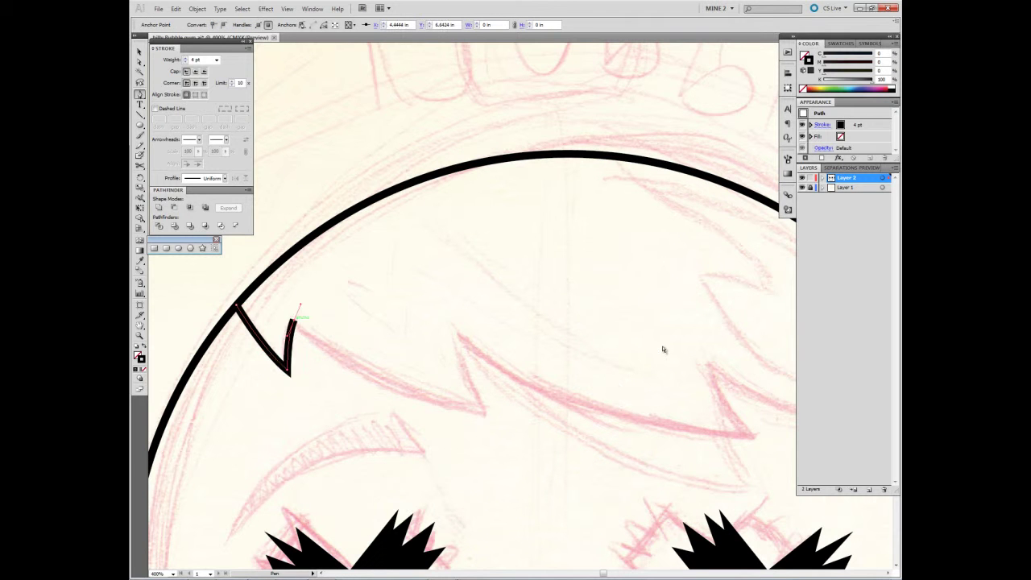
left_click_drag(578, 409, 580, 409)
left_click(453, 332)
scroll(446, 419, "right", 5)
scroll(446, 419, "up", 1)
left_click_drag(537, 474, 666, 457)
left_click(536, 474)
Add the remaining fringe spikes ending in a hooked tip, then zoom back in on the face.
left_click(486, 393)
scroll(448, 421, "right", 3)
left_click_drag(532, 441, 600, 435)
left_click(515, 396)
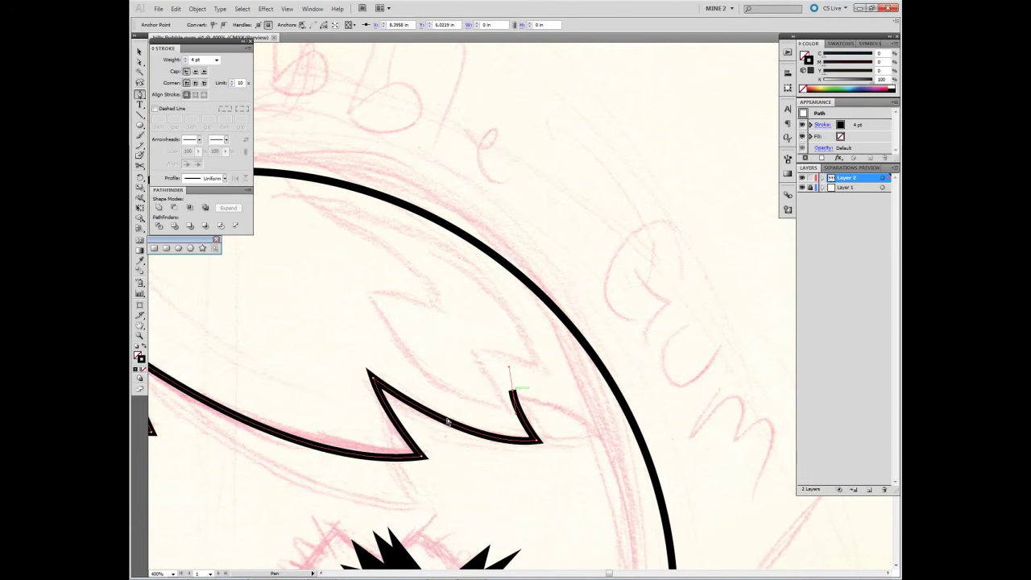
scroll(449, 469, "down", 2)
scroll(448, 469, "right", 2)
left_click(410, 449, "ctrl")
key("ctrl+minus")
key("ctrl+minus")
key("ctrl+minus")
key("ctrl+minus")
key("ctrl+minus")
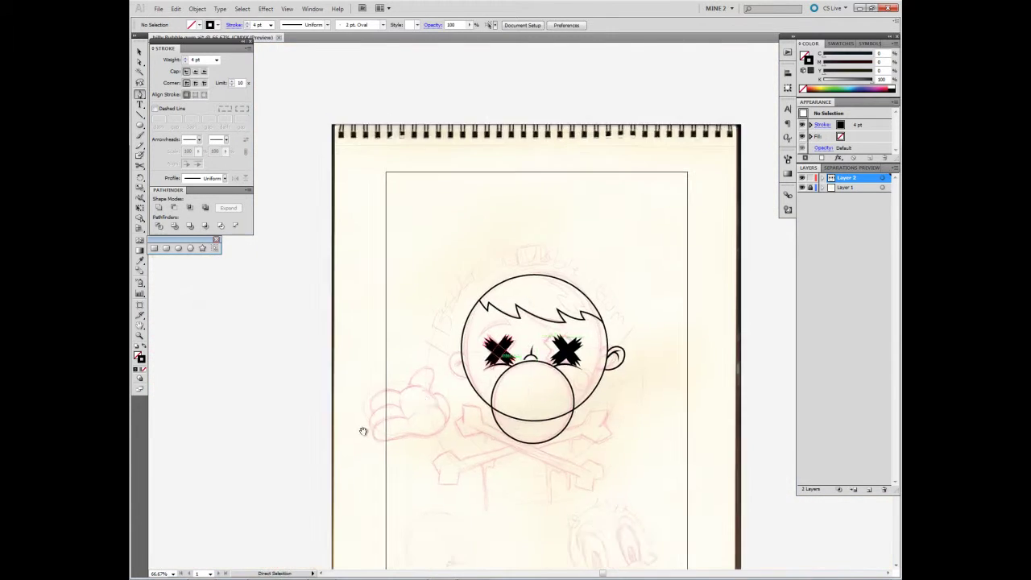
key("ctrl+plus")
key("ctrl+plus")
key("ctrl+plus")
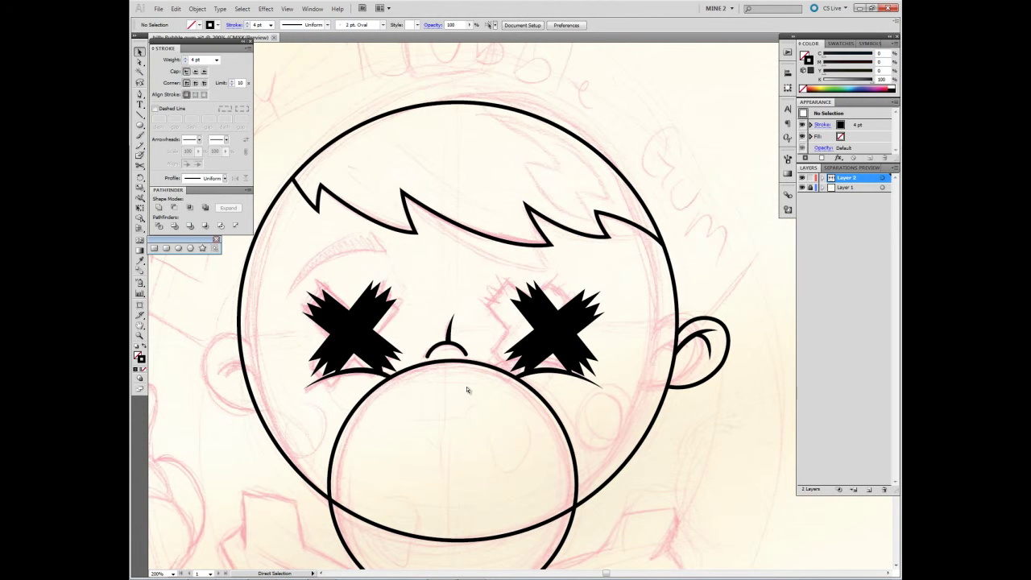
scroll(467, 389, "down", 3)
scroll(467, 390, "up", 3)
scroll(467, 389, "left", 1)
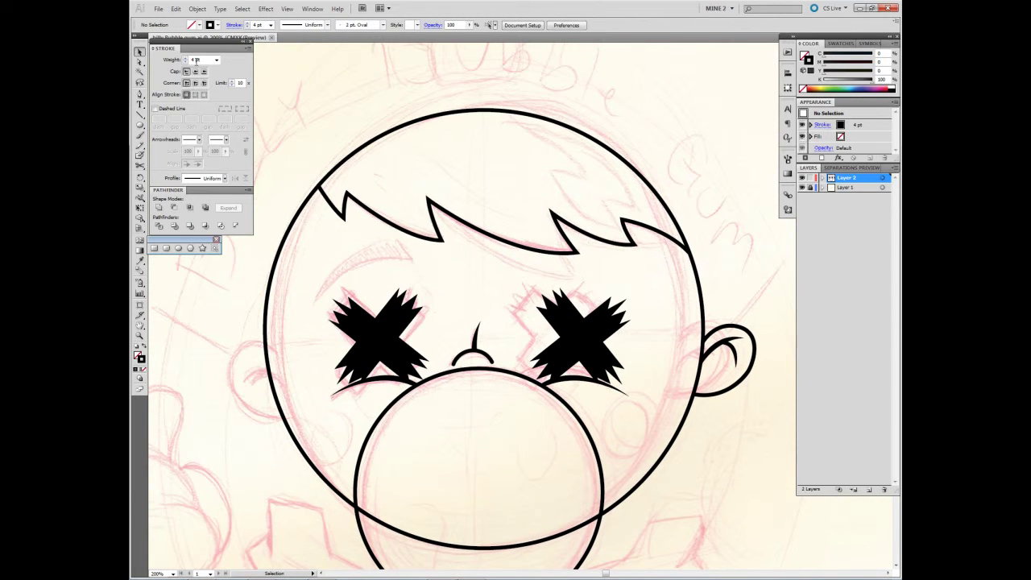
Draw a circle cheek on the right and place a mirrored copy on the left.
left_click_drag(639, 443, 677, 471)
key("o")
left_click(470, 392)
left_click_drag(596, 467, 359, 525)
key("ctrl+shift+a")
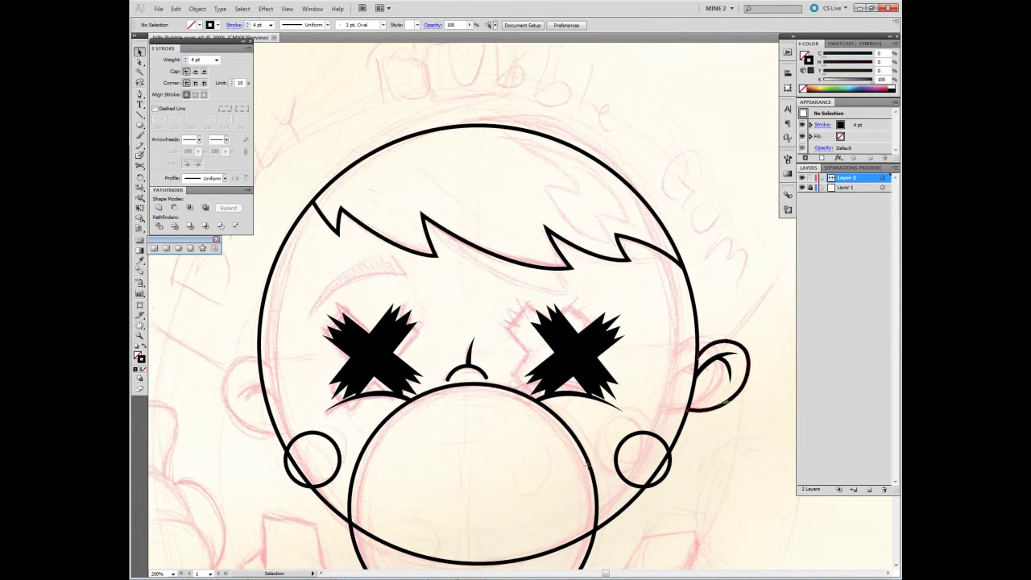
Try a Pen-drawn inner ear curve, then undo it.
scroll(729, 375, "up", 3)
key("p")
scroll(574, 449, "up", 3)
scroll(574, 449, "down", 2)
left_click(572, 447)
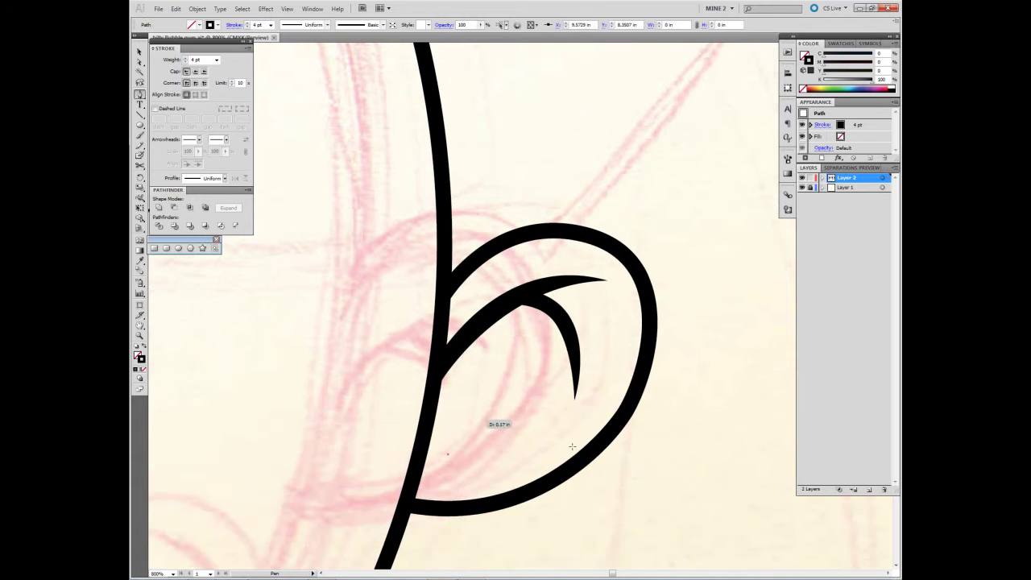
key("ctrl+shift+a")
scroll(582, 350, "down", 2)
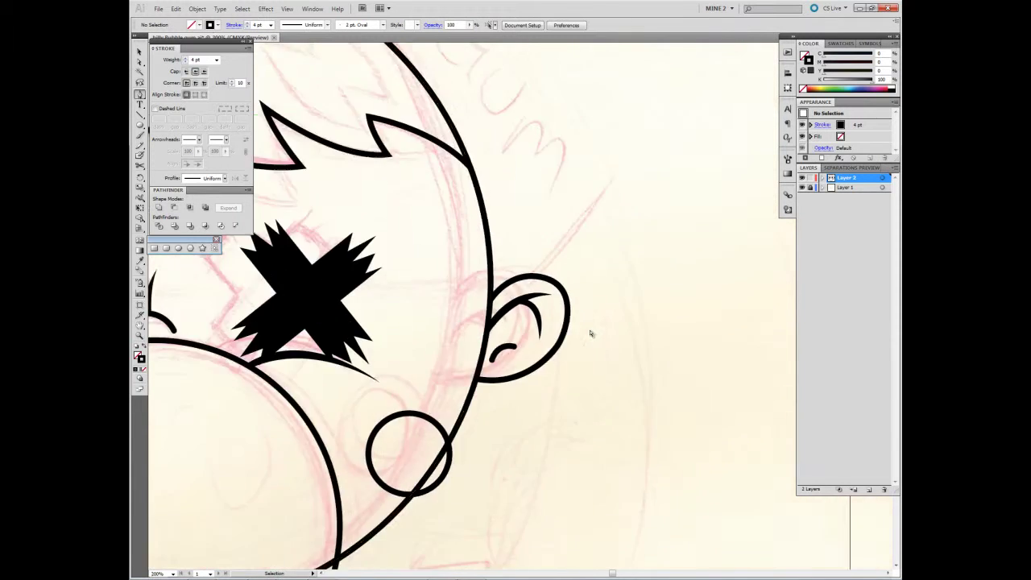
scroll(589, 330, "up", 1)
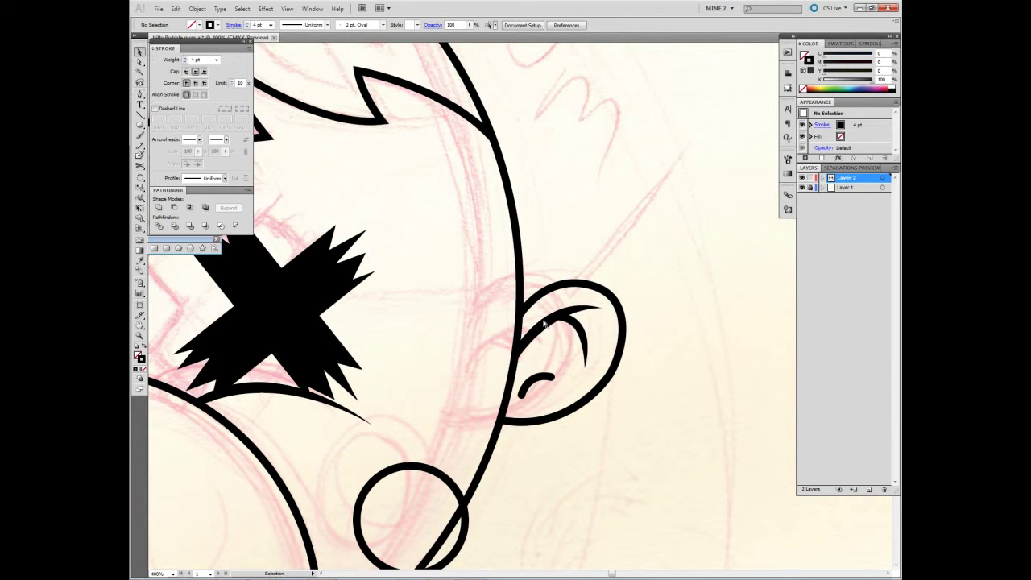
key("ctrl+z")
Try a smaller copy of the ear outline inside the ear, then undo it.
left_click(563, 410, "ctrl")
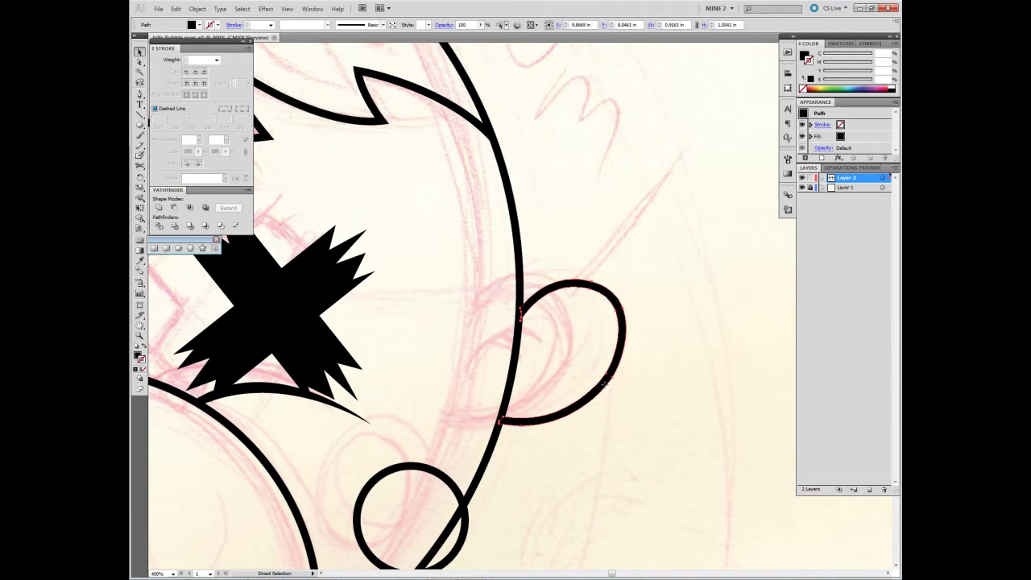
left_click_drag(626, 280, 596, 338)
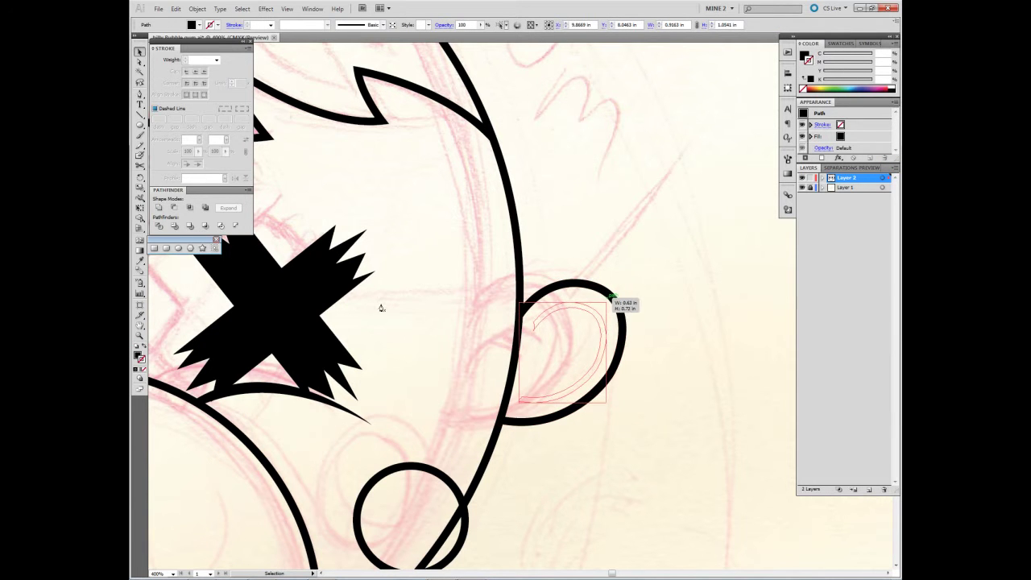
left_click(370, 392)
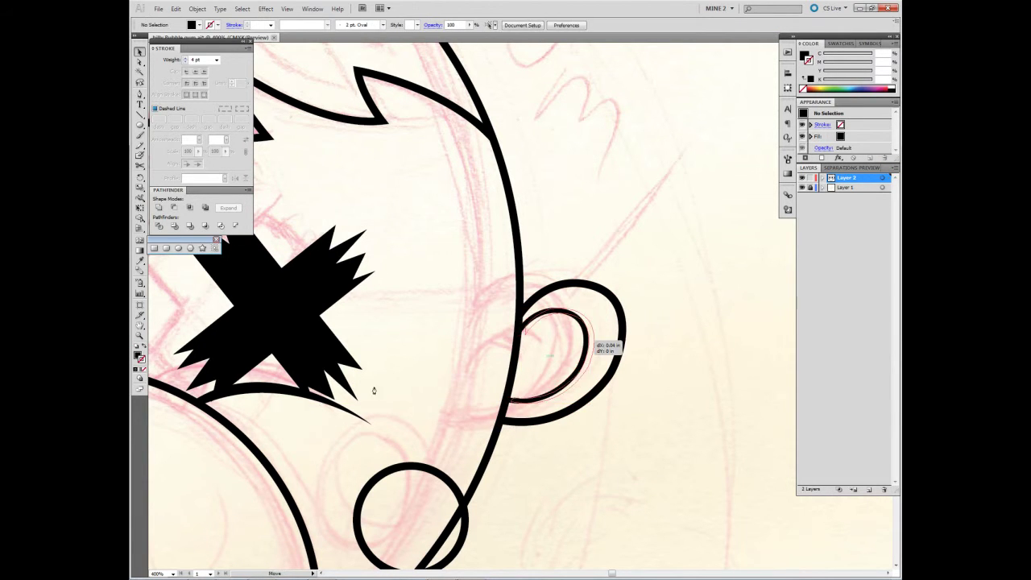
left_click_drag(475, 380, 488, 383)
key("ctrl+z")
Pen-draw a closed, leaf-shaped solid black inner ear inside the right ear.
key("ctrl+equal")
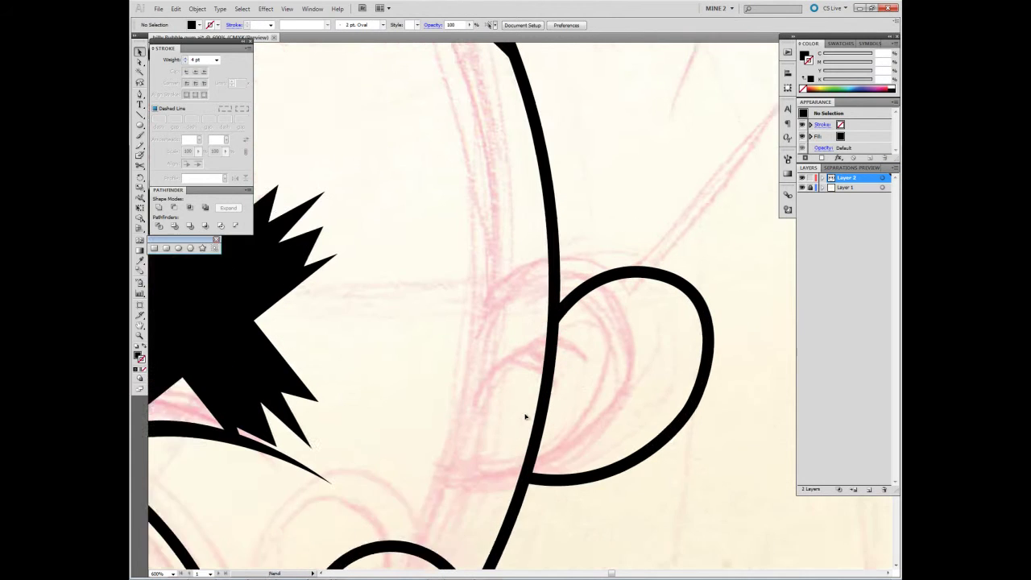
key("p")
left_click_drag(605, 358, 653, 396)
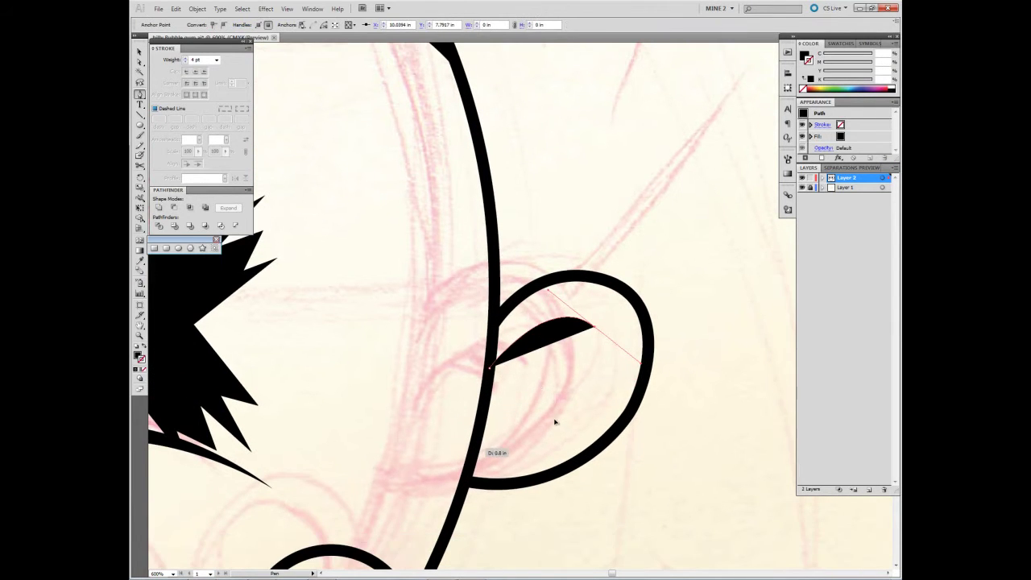
left_click(523, 318)
key("ctrl+minus")
key("ctrl+minus")
key("ctrl+minus")
key("ctrl+equal")
Group the ear with its inner shape and place a vertical-axis reflected copy on the head's left.
key("v")
right_click(675, 353)
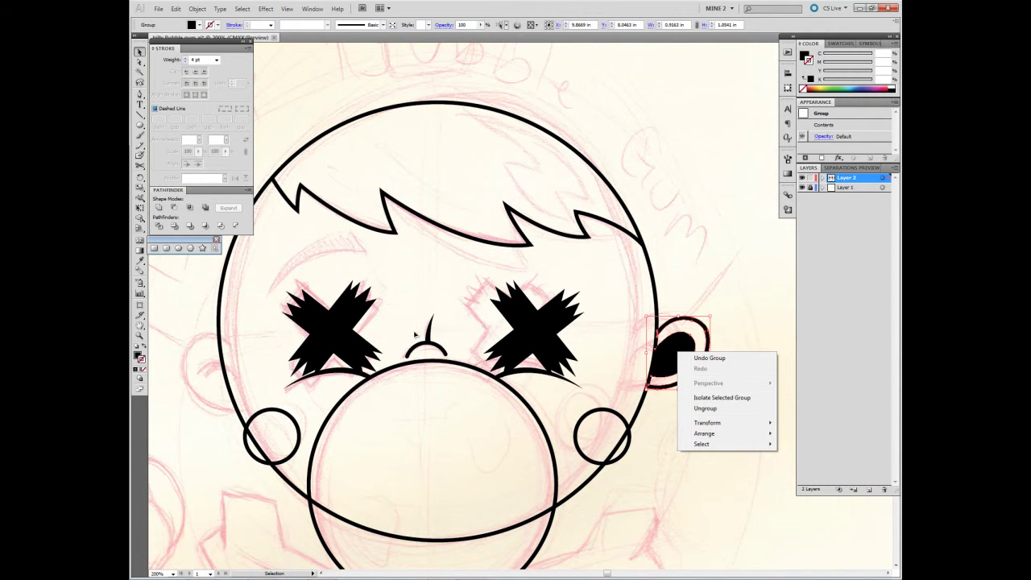
key("ctrl+g")
key("alt+o")
key("Right")
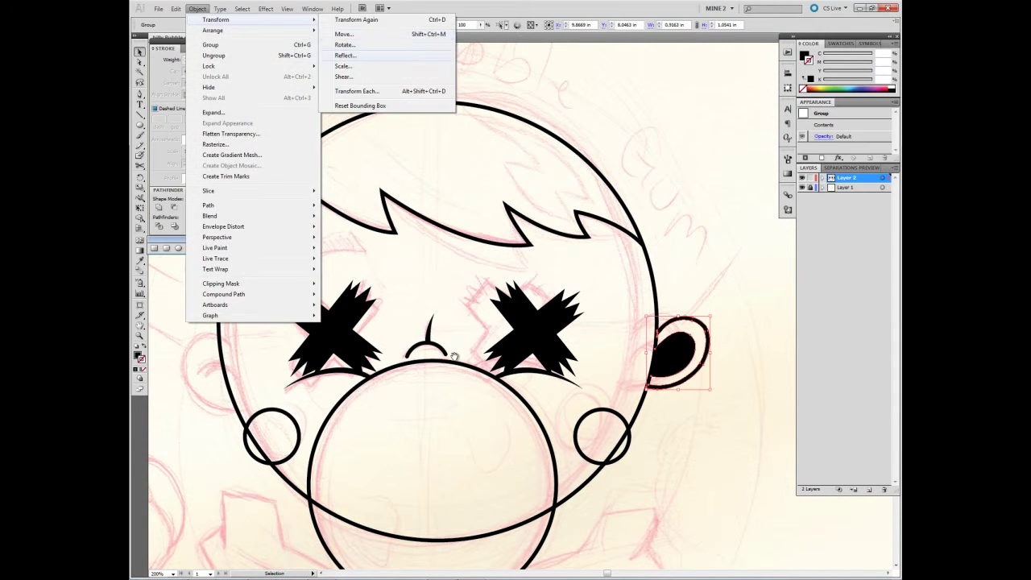
key("Down")
key("Down")
key("Down")
key("Return")
key("alt+c")
left_click_drag(439, 422, 438, 421)
left_click(430, 472)
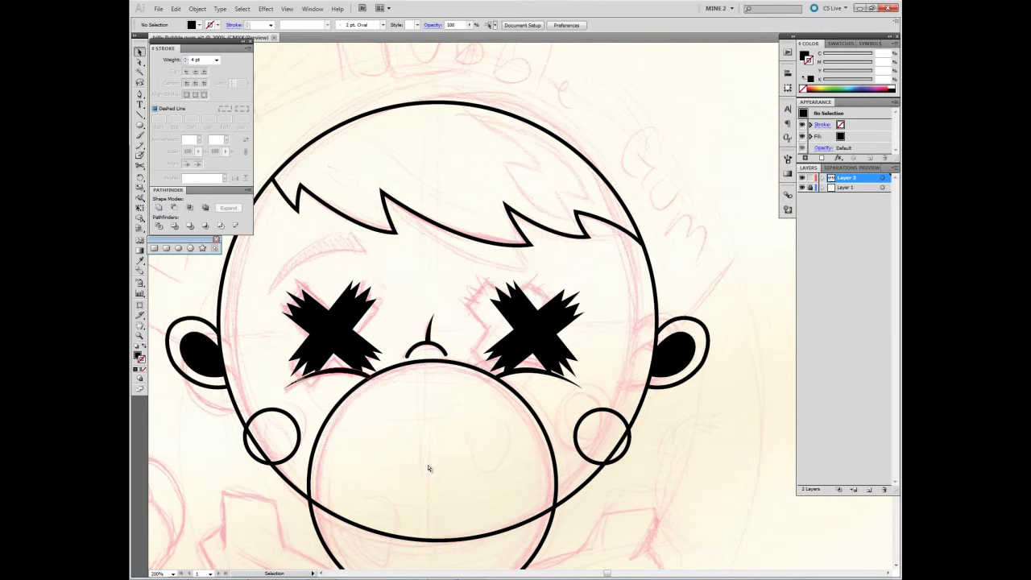
Erase the right cheek circle's arc lying outside the face outline.
scroll(356, 490, "down", 3)
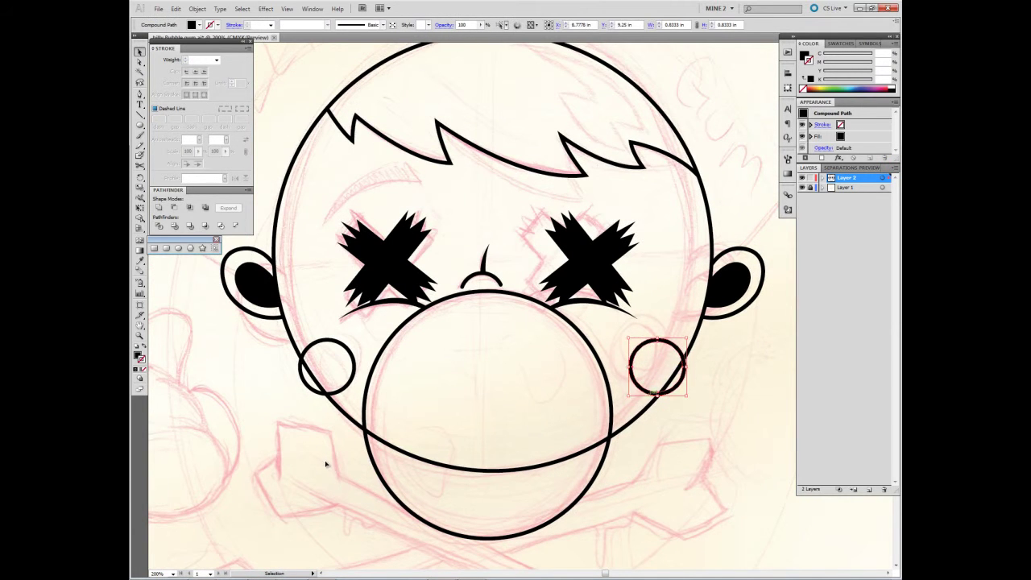
key("shift+e")
key("ctrl+plus")
key("ctrl+plus")
key("ctrl+plus")
mouse_move(604, 475)
left_mouse_down()
mouse_move(672, 399)
mouse_move(677, 367)
left_mouse_up()
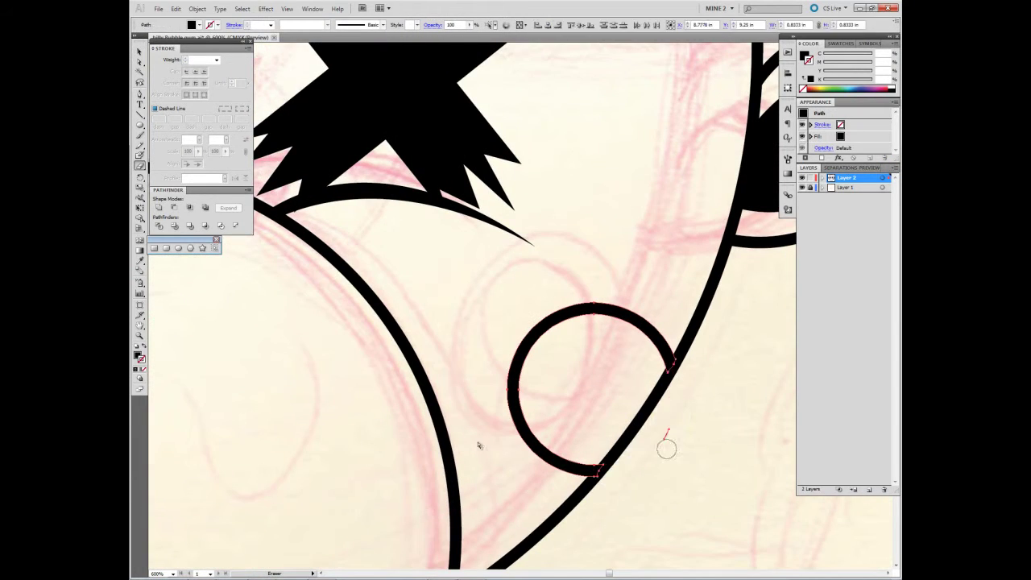
key("ctrl+minus")
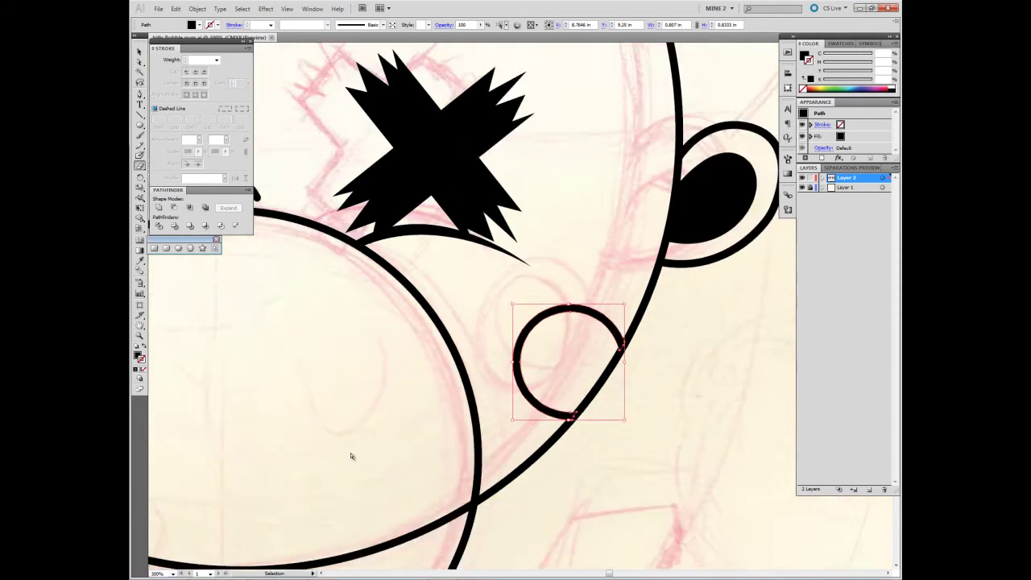
key("ctrl+minus")
Outline the left cheek circle's stroke and trim it with the Eraser.
key("v")
left_click(332, 445)
key("ctrl+shift+o")
key("ctrl+plus")
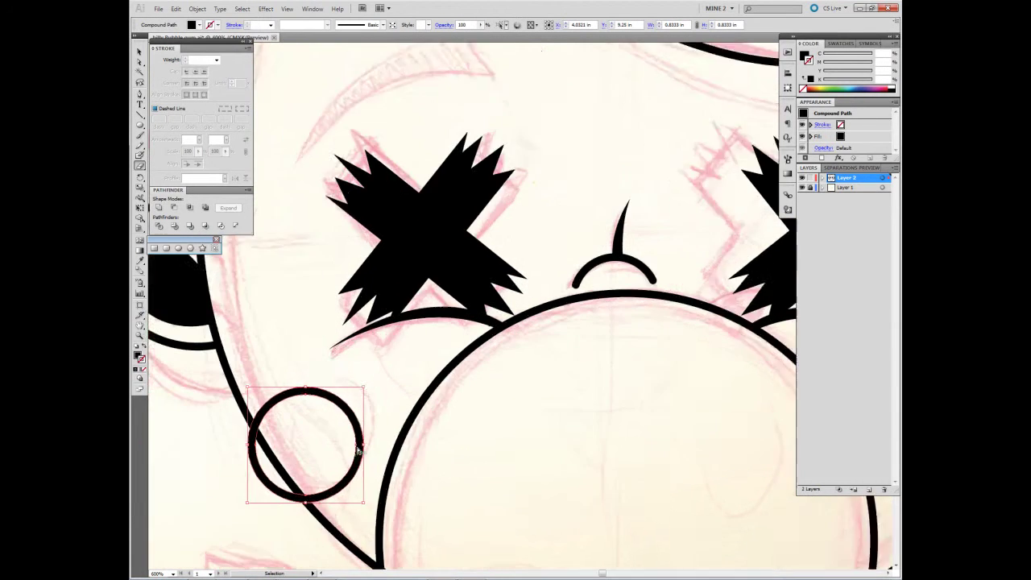
key("ctrl+plus")
key("shift+e")
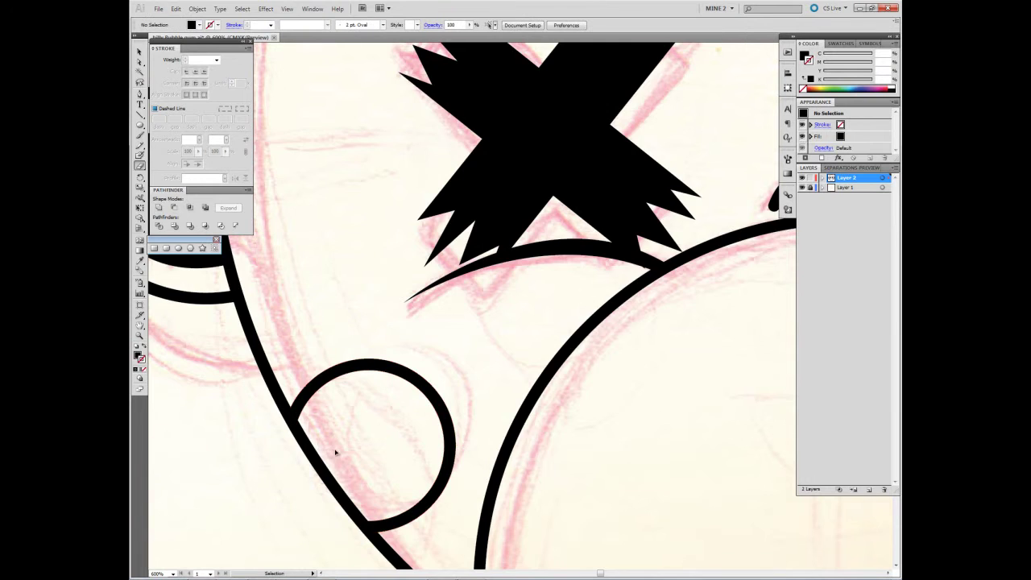
key("ctrl+minus")
key("ctrl+minus")
key("ctrl+minus")
Outline the face line crossing the gum bubble and erase it inside the bubble.
key("ctrl+plus")
key("ctrl+plus")
key("ctrl+plus")
left_click(352, 440, "ctrl")
key("ctrl+shift+o")
left_click_drag(274, 398, 623, 476)
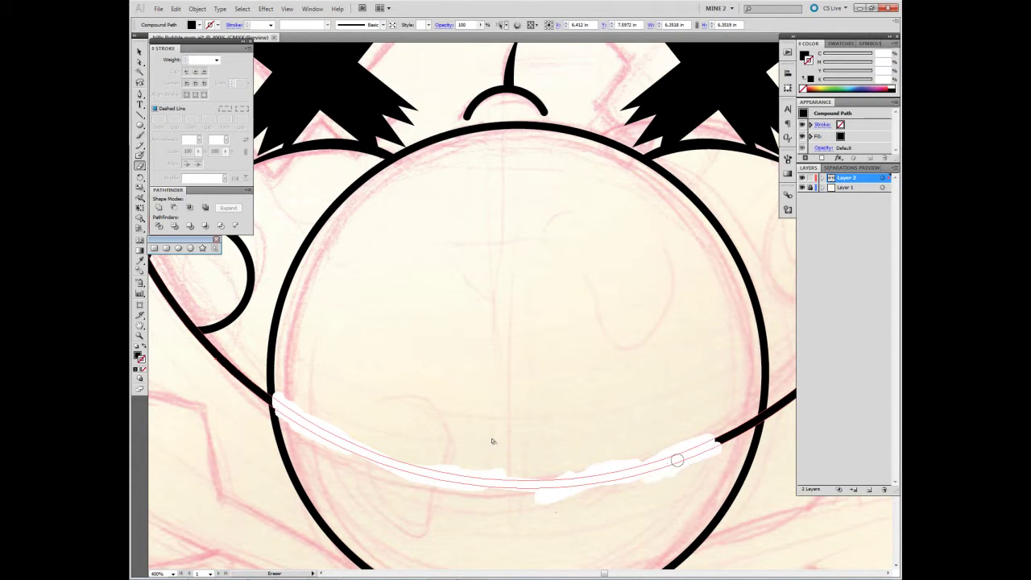
left_click_drag(752, 419, 751, 419)
left_click_drag(334, 403, 736, 467)
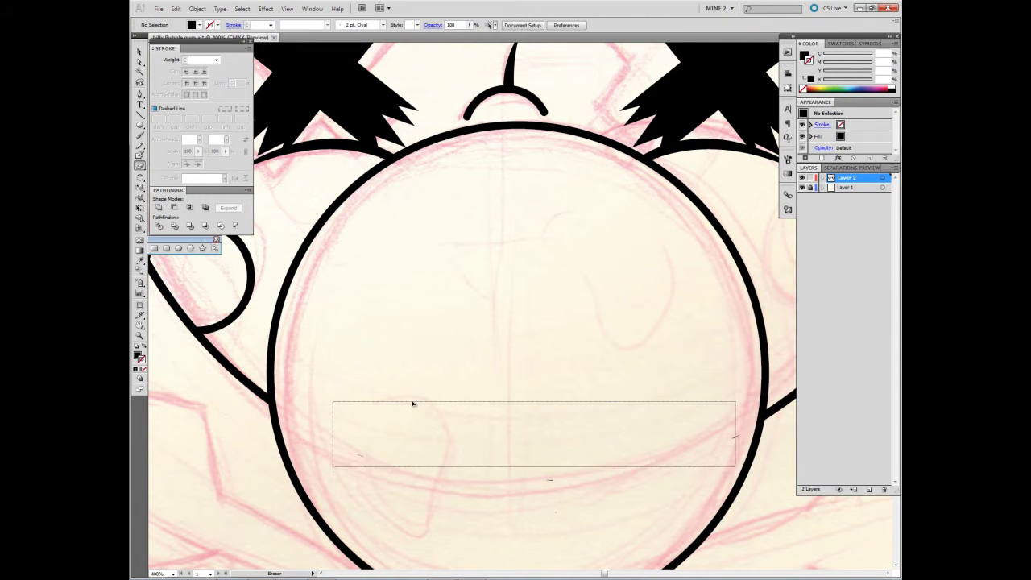
key("ctrl+1")
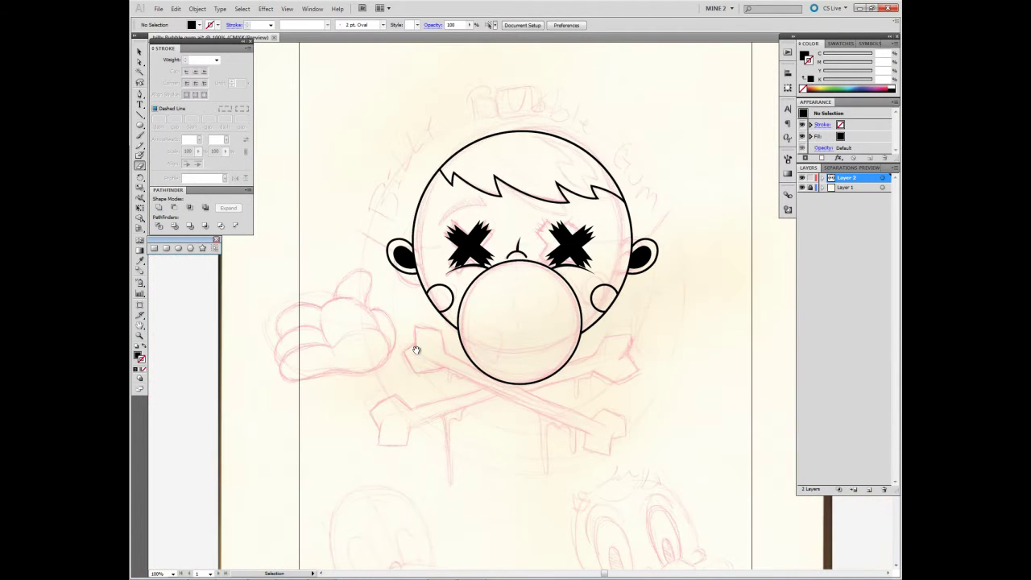
Set black stroke with no fill and Pen-click the corners of the bone's left end.
key("ctrl+plus")
key("ctrl+plus")
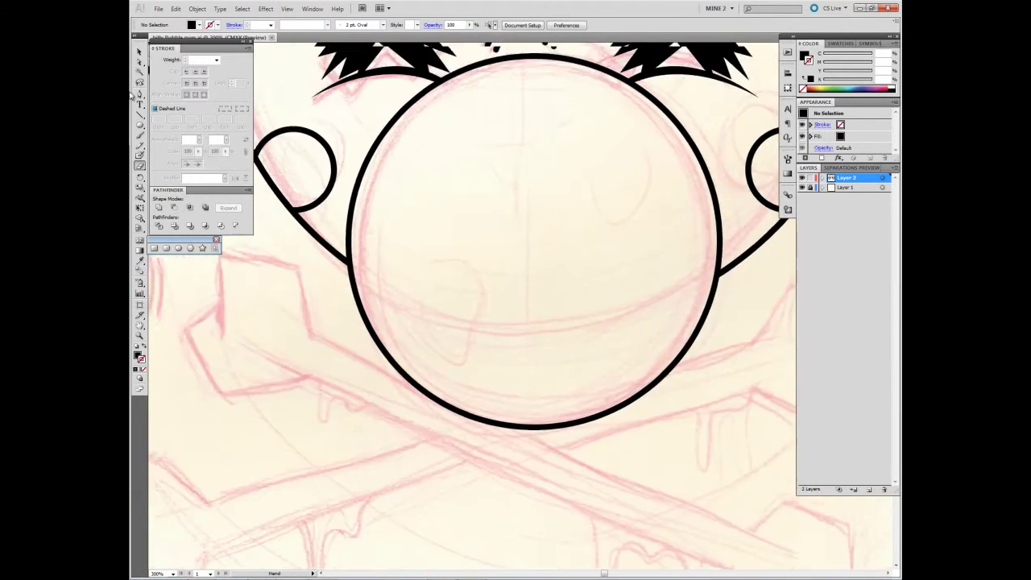
key("ctrl+plus")
left_click(140, 95)
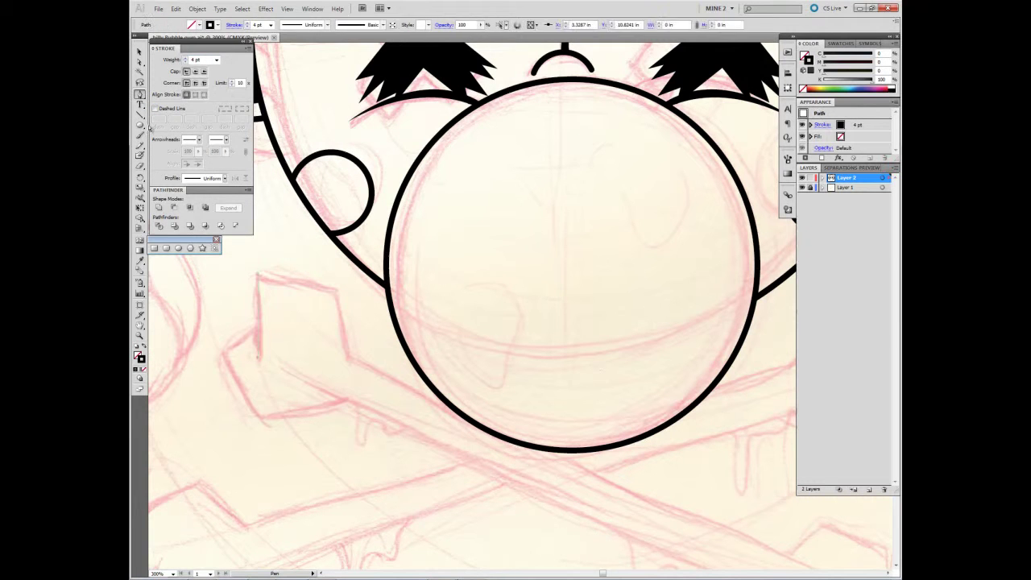
left_click(256, 354)
left_click(256, 272)
left_click(337, 291)
left_click(351, 356)
Extend the bone's upper shaft line and outline its angular left knob.
left_click(870, 547)
left_click(299, 300, "ctrl")
left_click(294, 303)
left_click(263, 325)
left_click(299, 393)
left_click(379, 373)
left_click(354, 346, "ctrl")
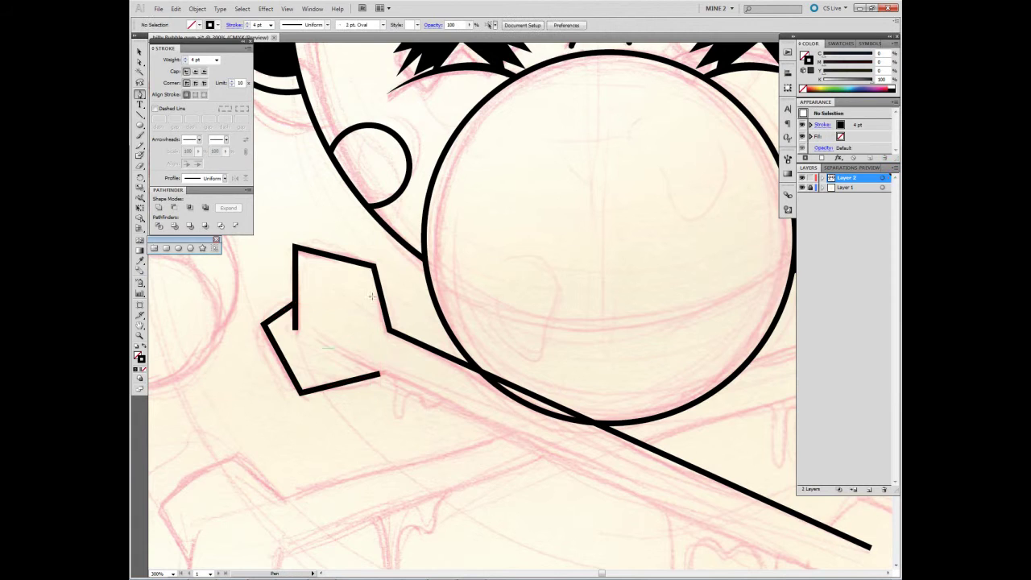
Draw the bone's lower shaft line and the right-end knob outline.
left_click_drag(605, 427, 400, 287)
left_click(614, 432)
left_click(596, 475)
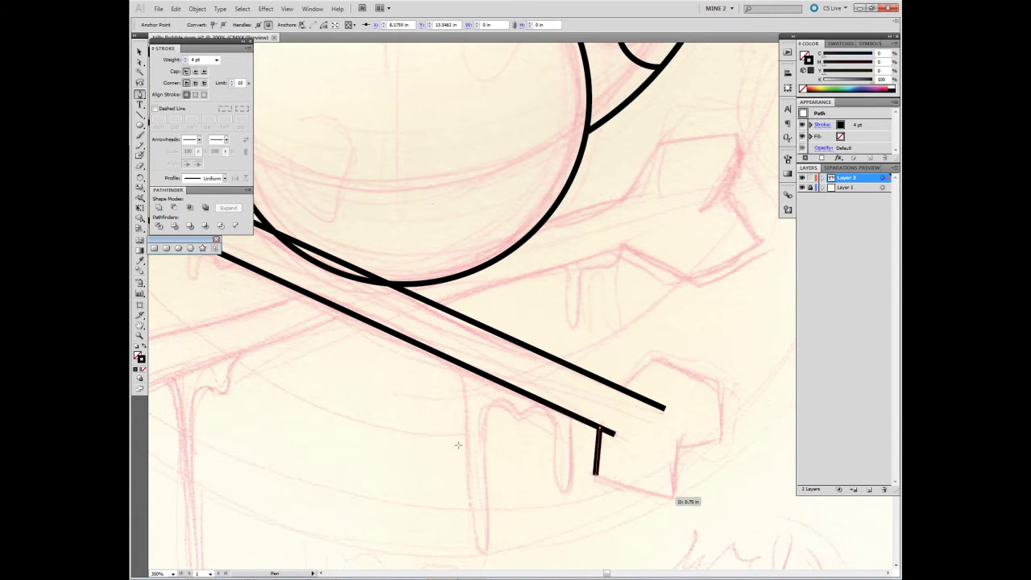
left_click(722, 385)
left_click(652, 360)
left_click(665, 403)
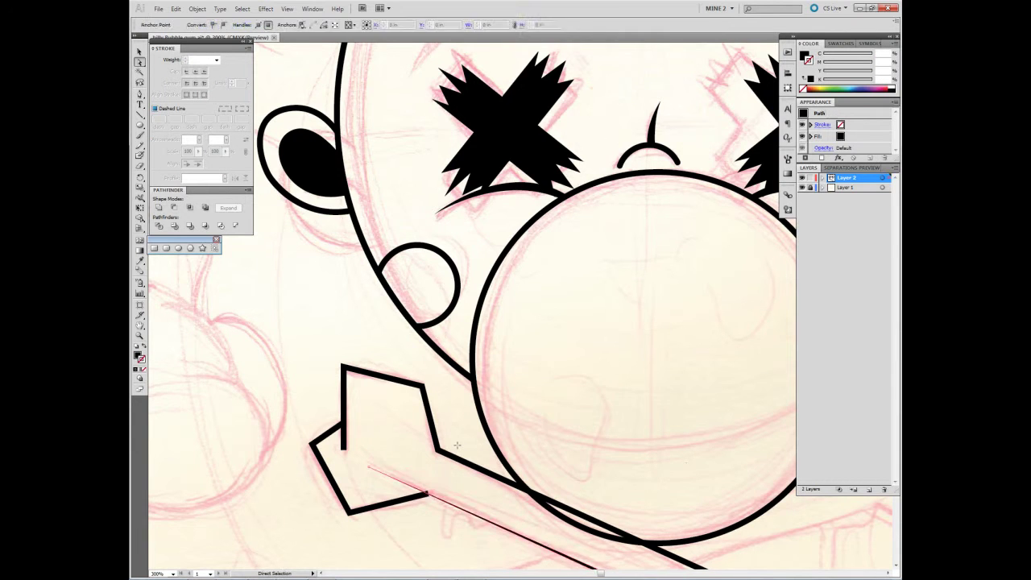
Adjust a lower shaft anchor and swap fill/stroke so the wedge becomes a 4 pt outline.
scroll(456, 445, "left", 5)
scroll(457, 445, "right", 6)
left_click_drag(668, 516, 654, 508)
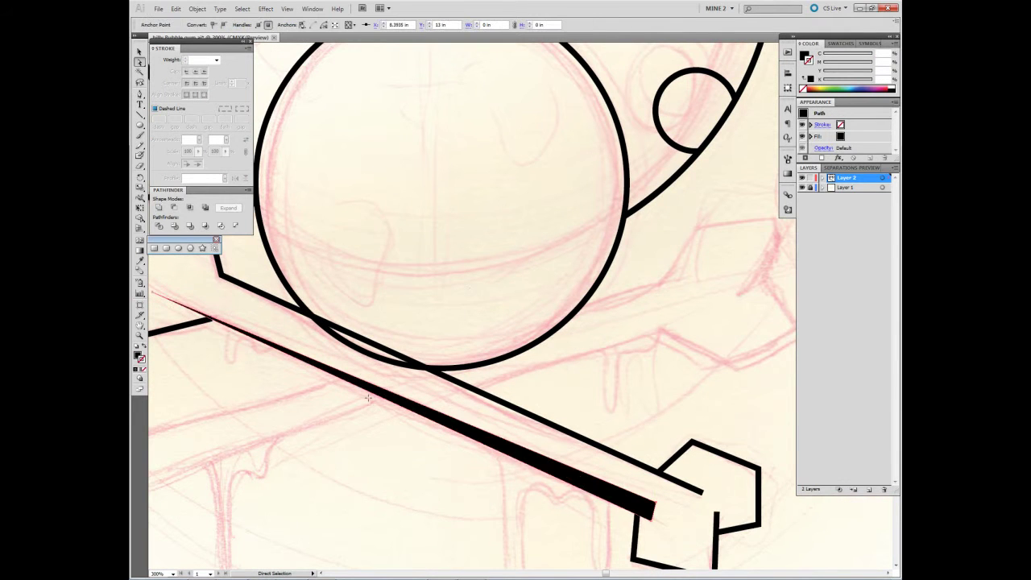
key("shift+x")
scroll(331, 256, "left", 1)
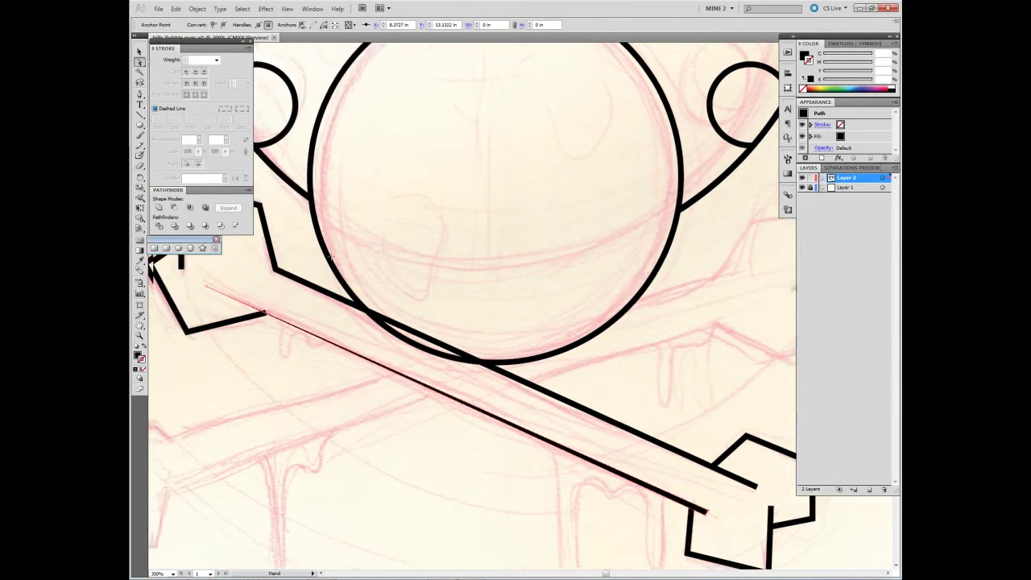
scroll(330, 267, "left", 3)
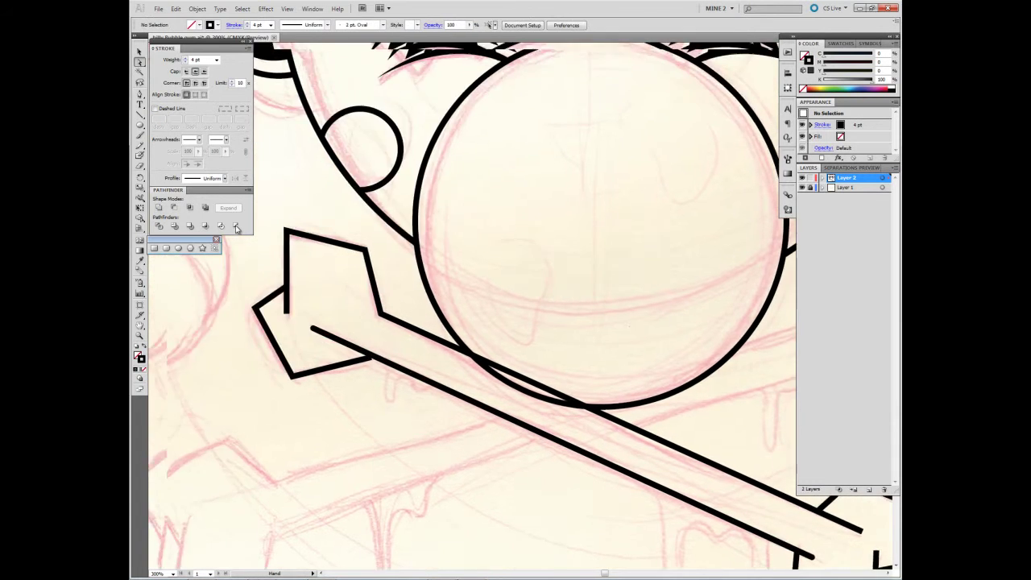
scroll(330, 267, "up", 3)
scroll(354, 419, "up", 1)
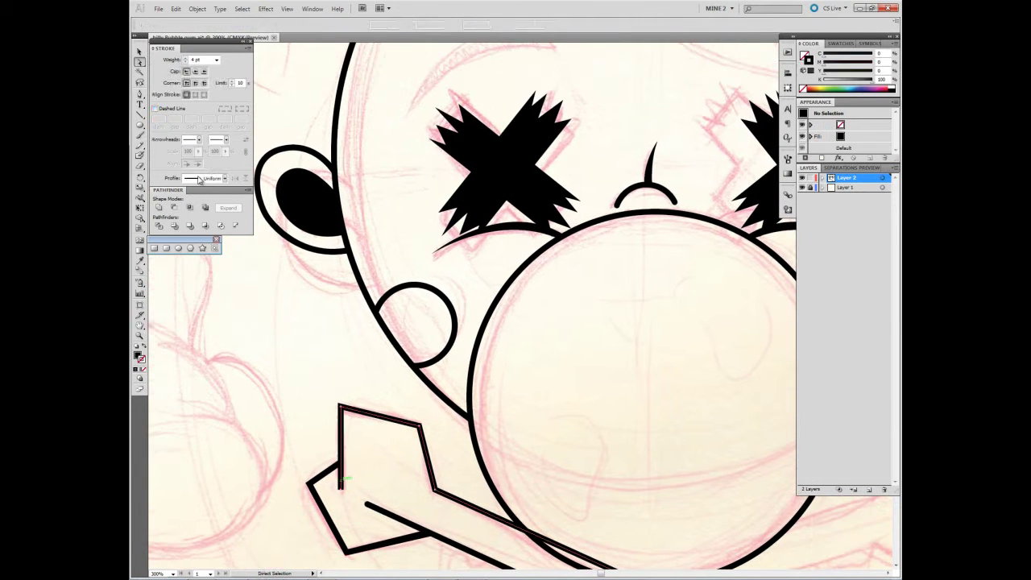
left_click(341, 486)
Select the bone's right end shape and zoom in close on it.
key("ctrl+shift+a")
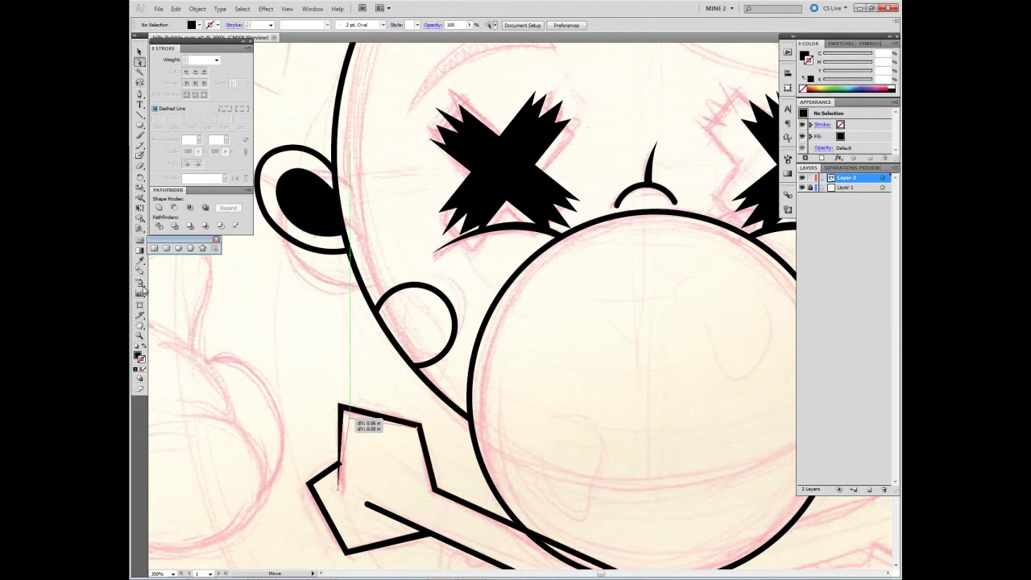
left_click_drag(367, 459, 213, 322)
scroll(494, 483, "down", 2)
scroll(495, 484, "right", 6)
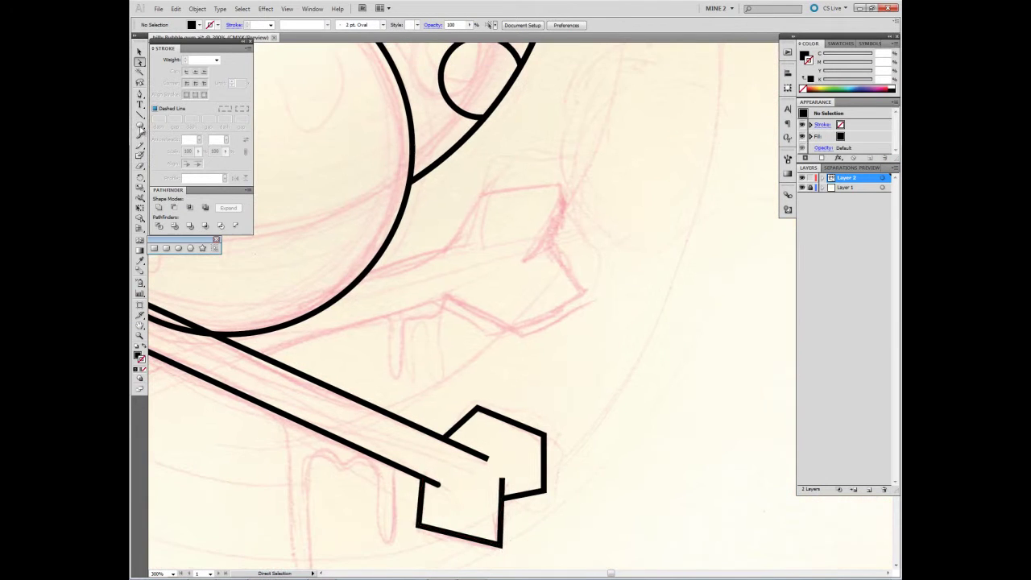
left_click(516, 451)
left_click_drag(281, 452, 388, 402)
key("ctrl+plus")
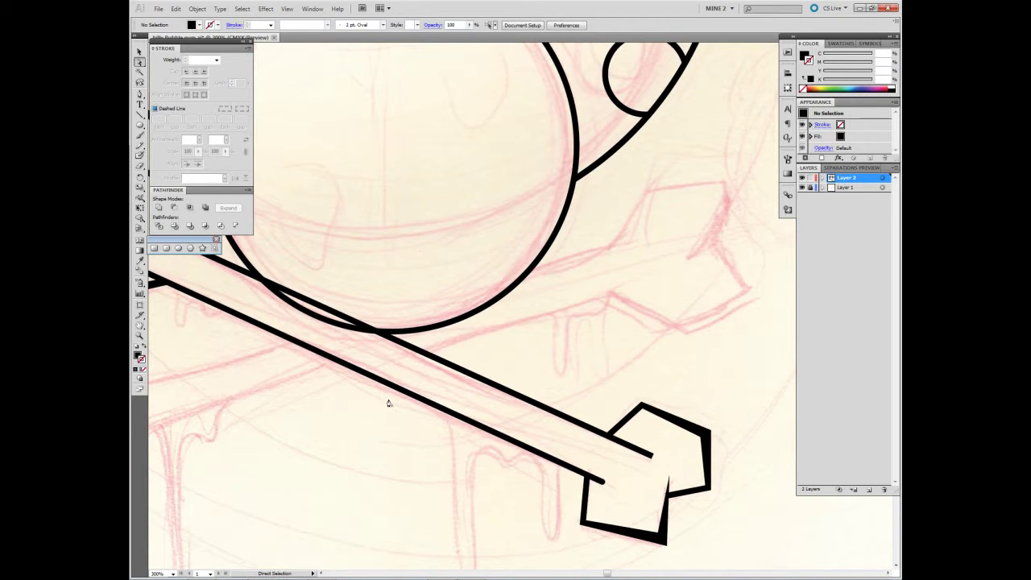
key("ctrl+plus")
Snap the upper shaft line's endpoint onto the right knob, then zoom out to the whole bone.
scroll(398, 392, "down", 2)
scroll(398, 392, "right", 3)
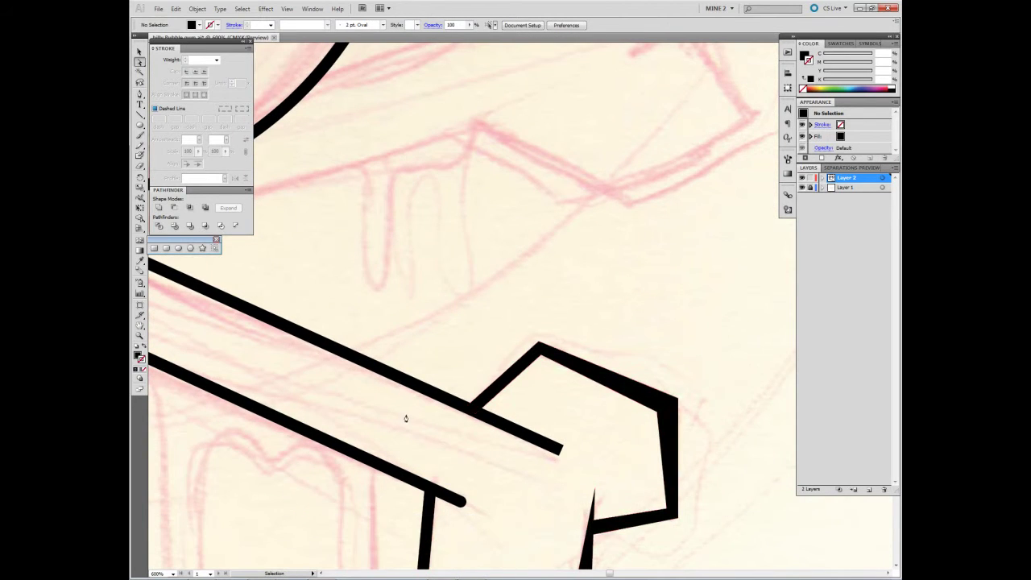
scroll(403, 402, "down", 5)
scroll(409, 405, "up", 3)
scroll(414, 387, "up", 2)
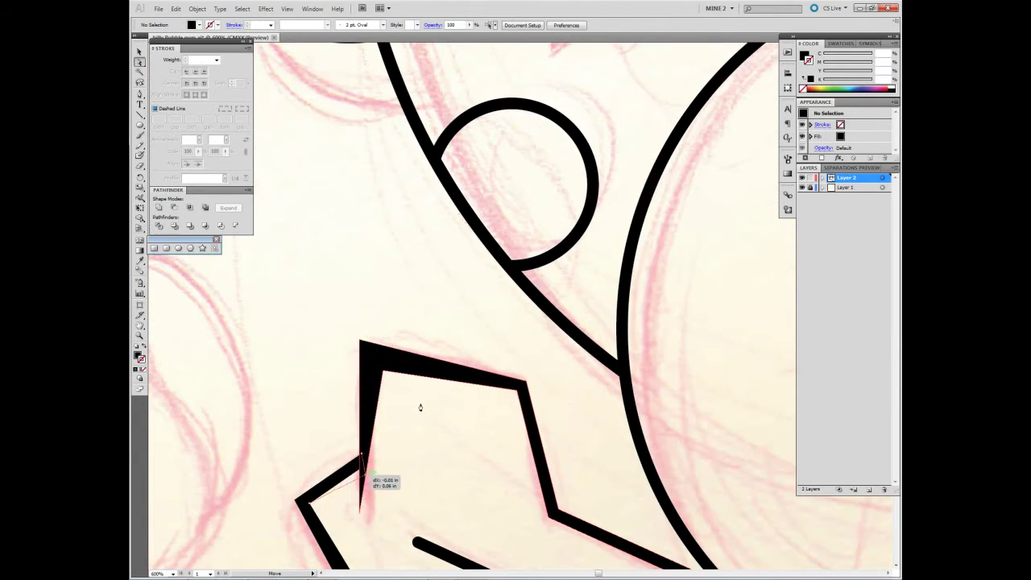
scroll(419, 407, "down", 4)
scroll(426, 394, "up", 2)
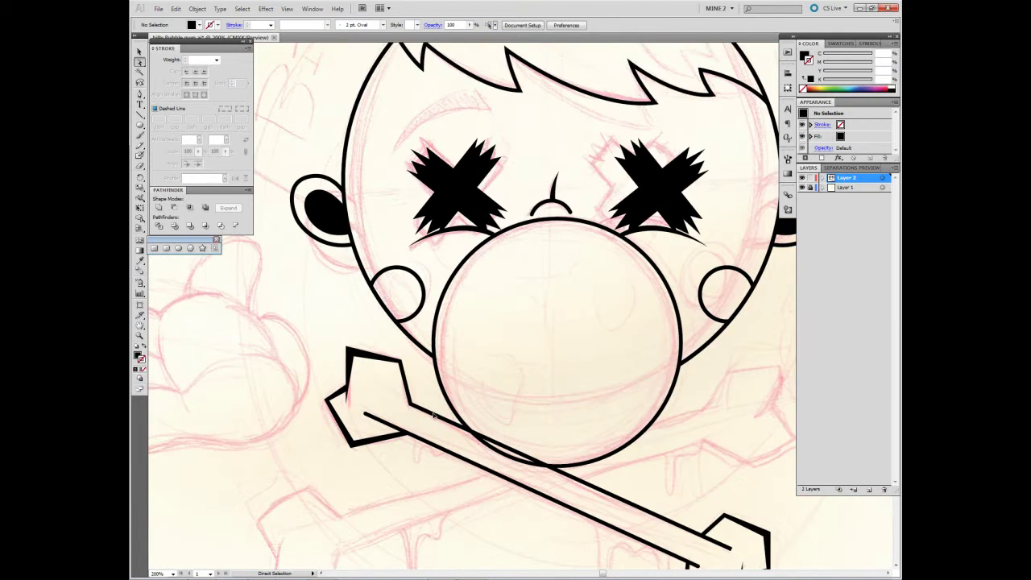
scroll(433, 415, "up", 2)
scroll(438, 258, "down", 1)
left_click(434, 254)
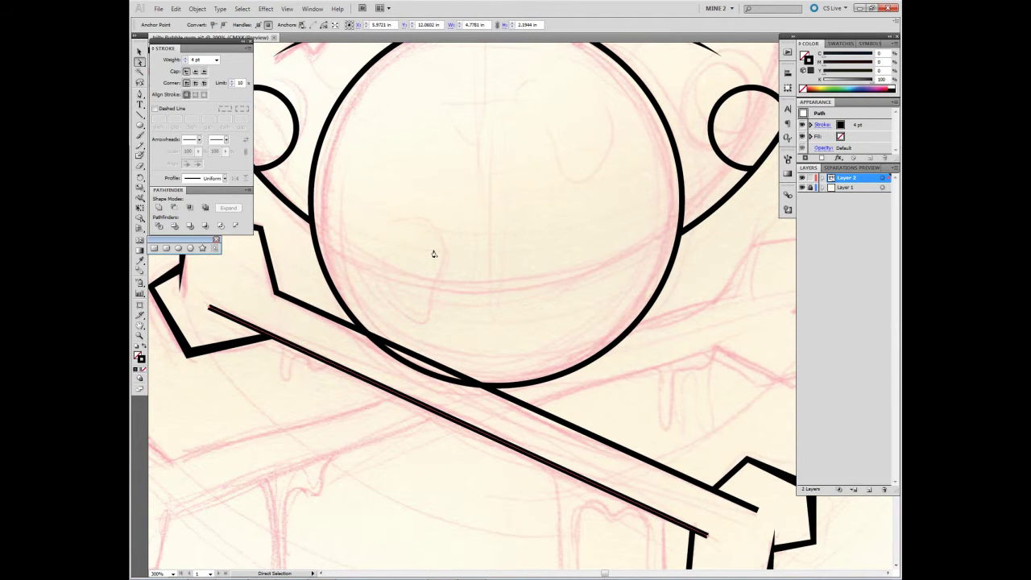
left_click(423, 267)
left_click_drag(422, 262, 415, 244)
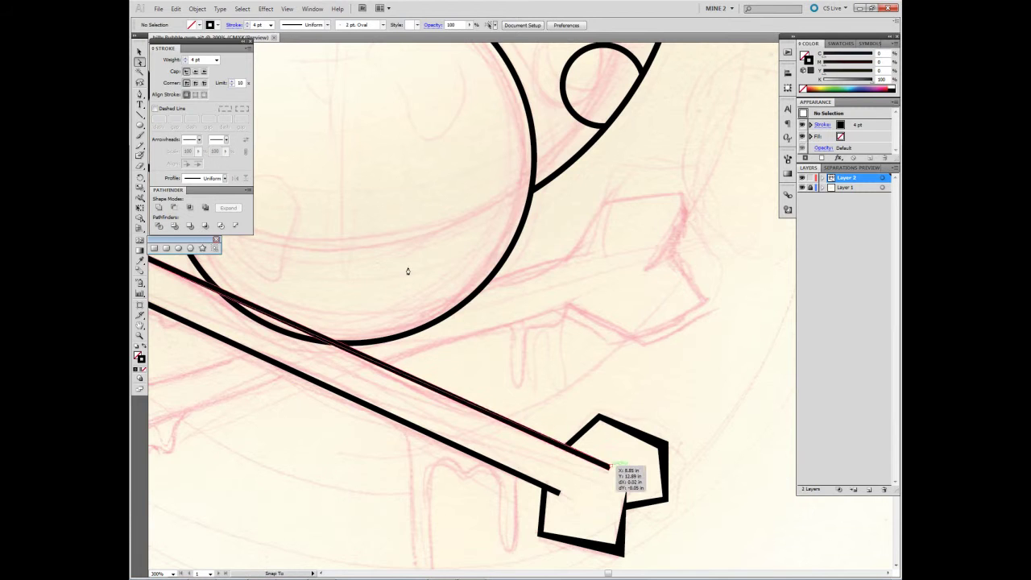
scroll(407, 271, "up", 2)
scroll(408, 271, "left", 3)
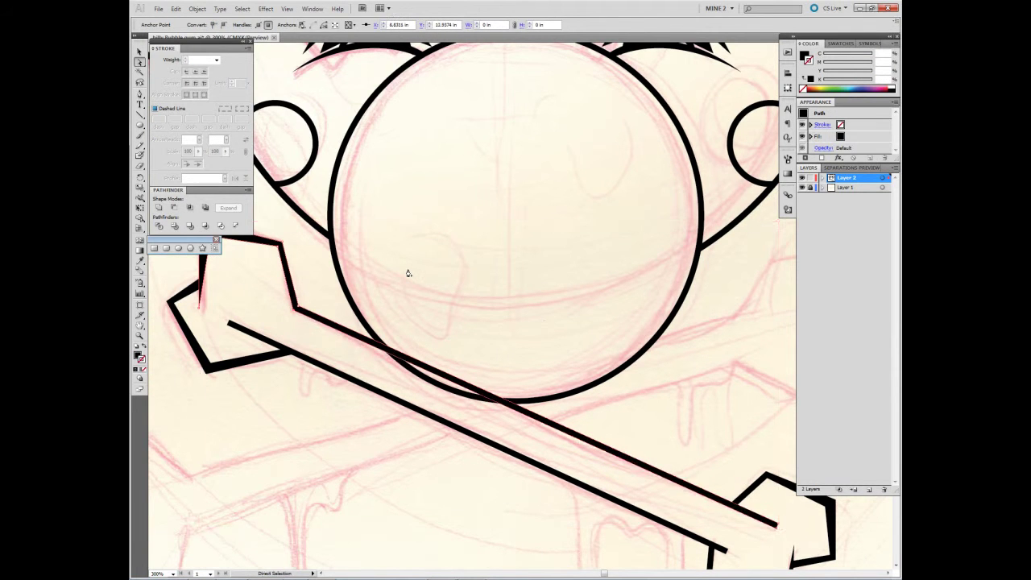
left_click(407, 273)
scroll(405, 274, "down", 3)
key("ctrl+minus")
key("ctrl+minus")
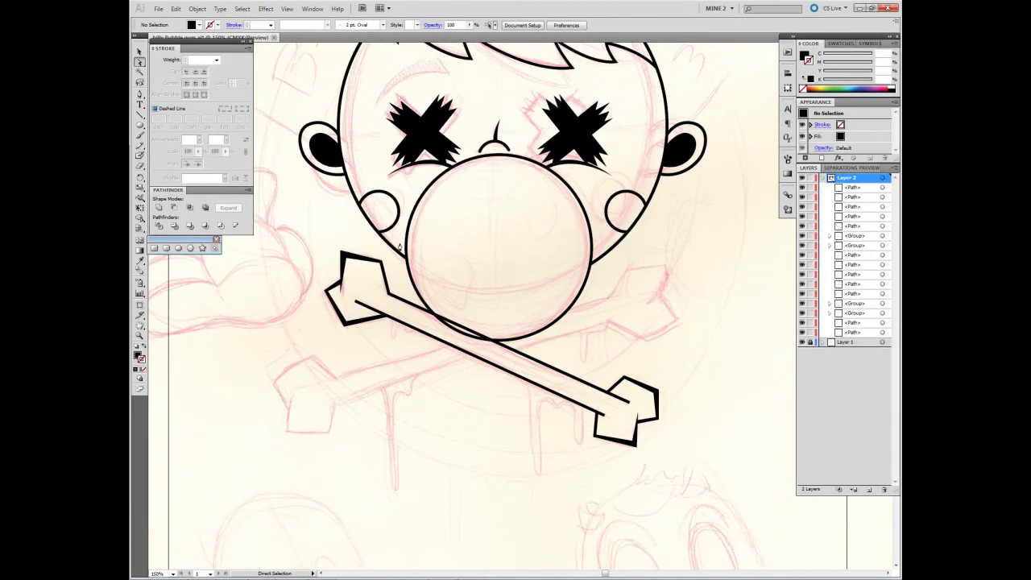
Group all the bone's parts and make a reflected copy that crosses the original.
left_click_drag(396, 267, 396, 260)
right_click(668, 392)
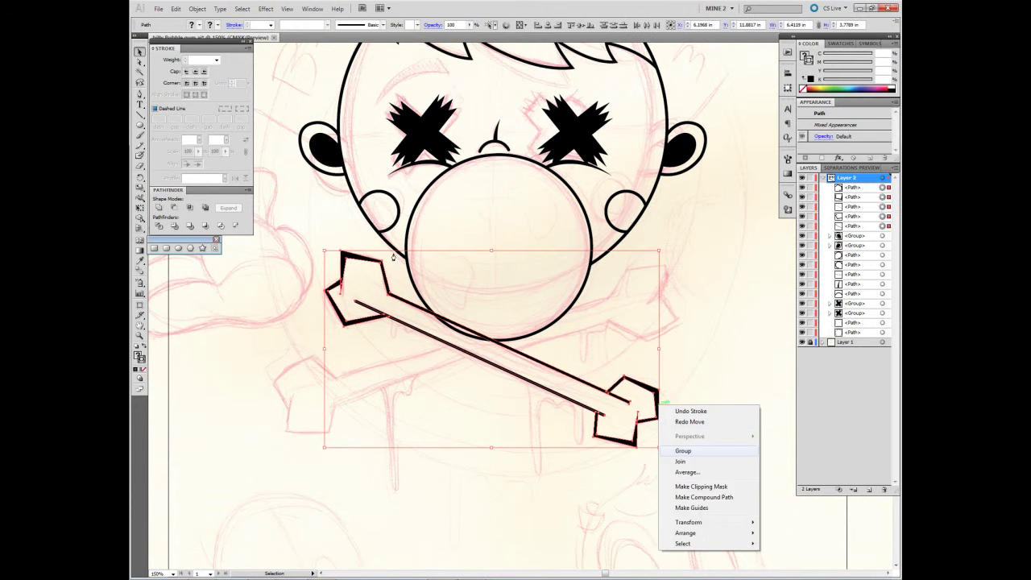
left_click(684, 450)
left_click(198, 8)
left_click(347, 53)
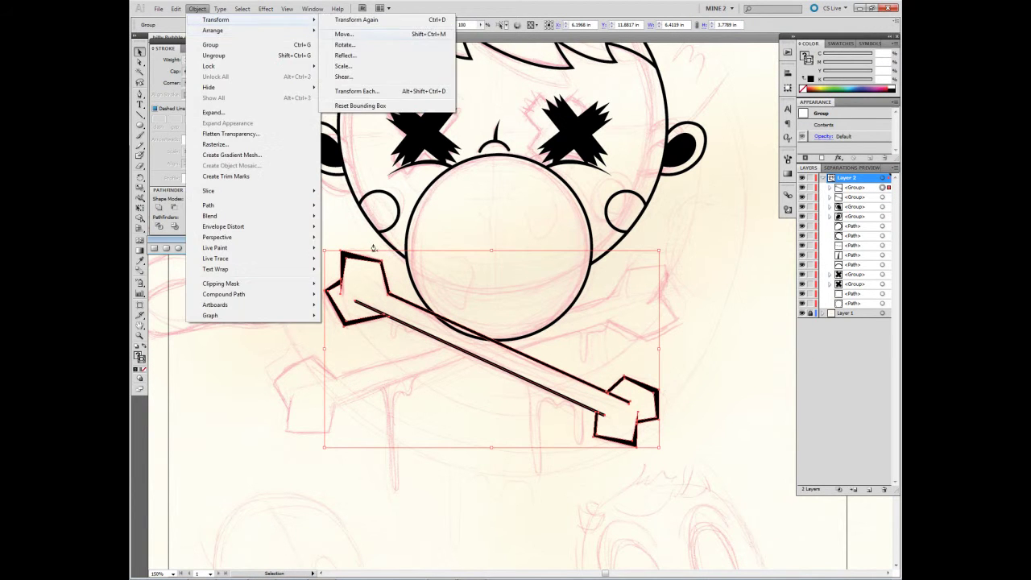
left_click(622, 295)
Move the crossbones down beneath the bubble, keeping them level after undoing a tilt.
left_click_drag(492, 358, 498, 372)
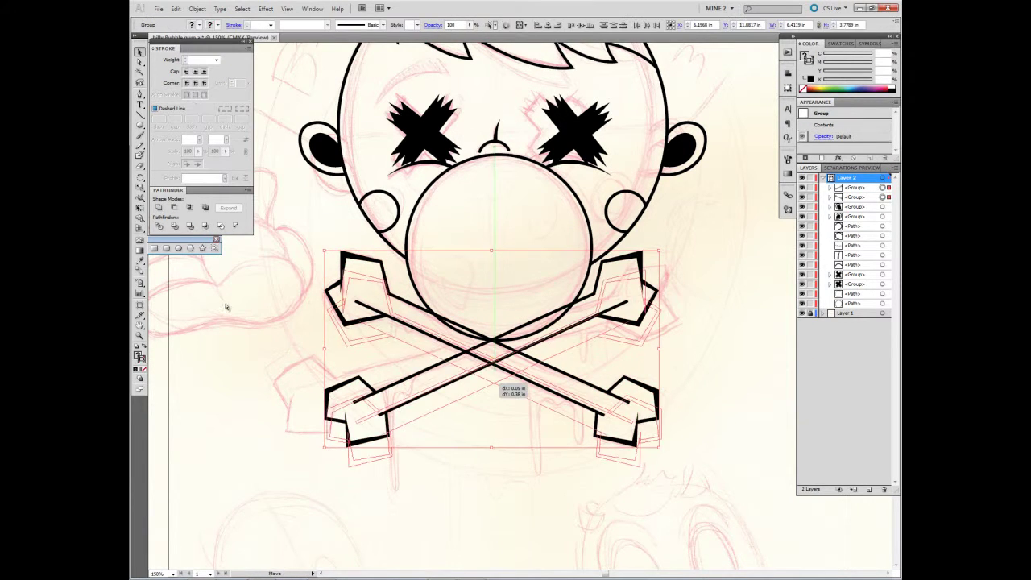
left_click(453, 429)
left_click_drag(453, 429, 449, 416)
scroll(436, 416, "up", 2)
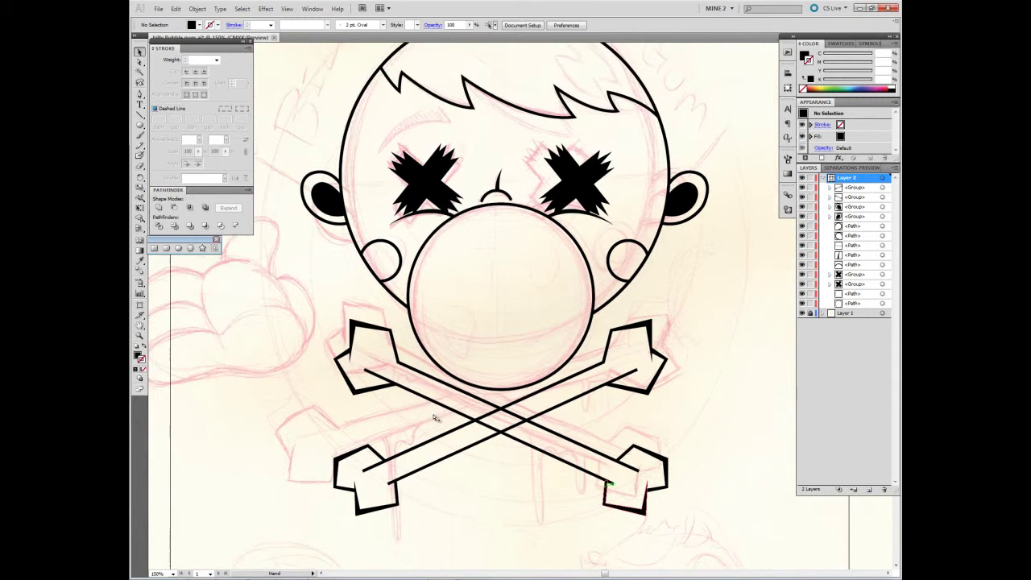
left_click(435, 407)
left_click_drag(673, 519, 702, 490)
key("ctrl+z")
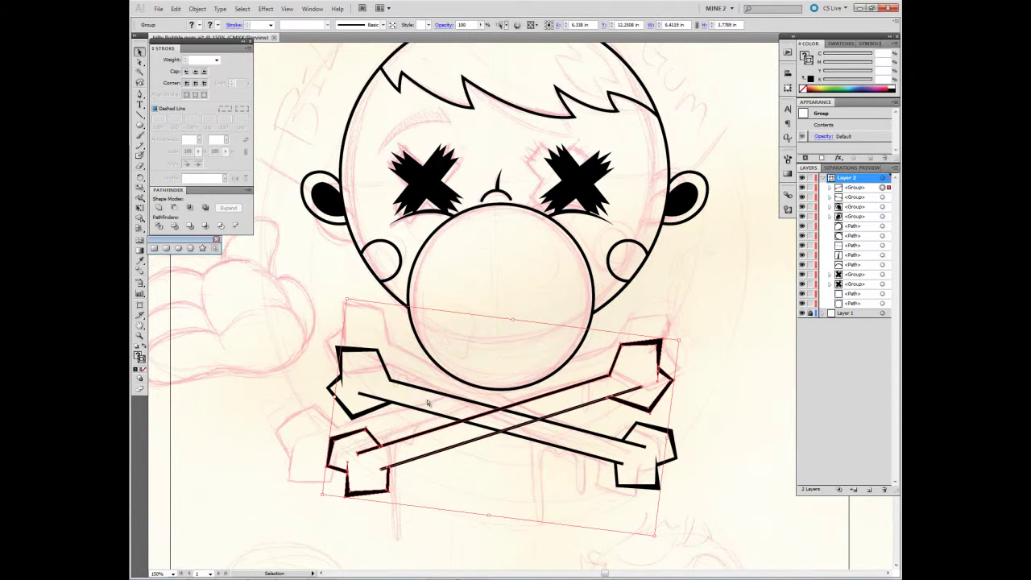
left_click(423, 392)
scroll(415, 385, "down", 3)
scroll(415, 385, "up", 3)
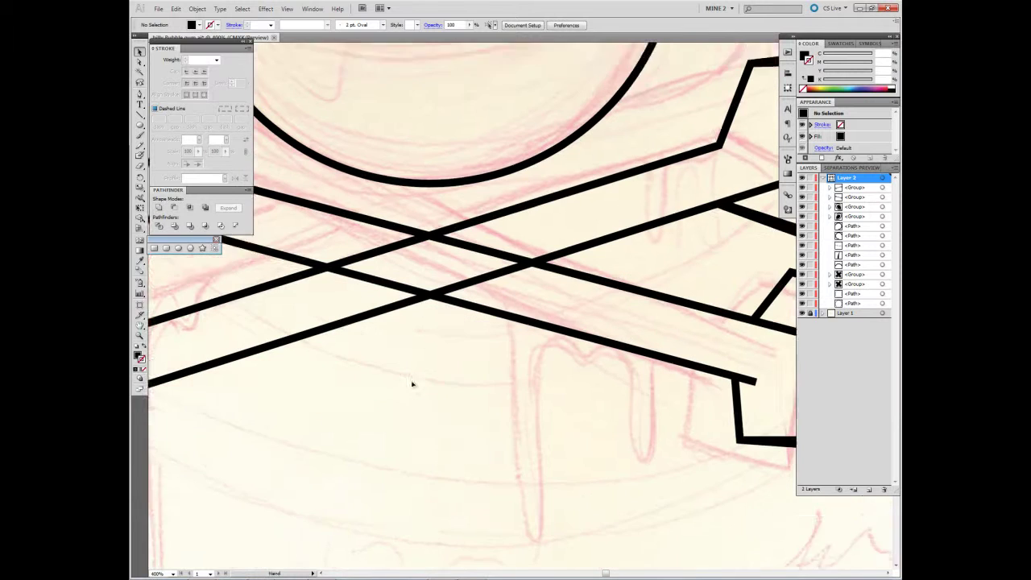
scroll(412, 382, "up", 1)
Begin a no-fill, black-stroked Pen path for a drip under the bone.
key("p")
key("shift+x")
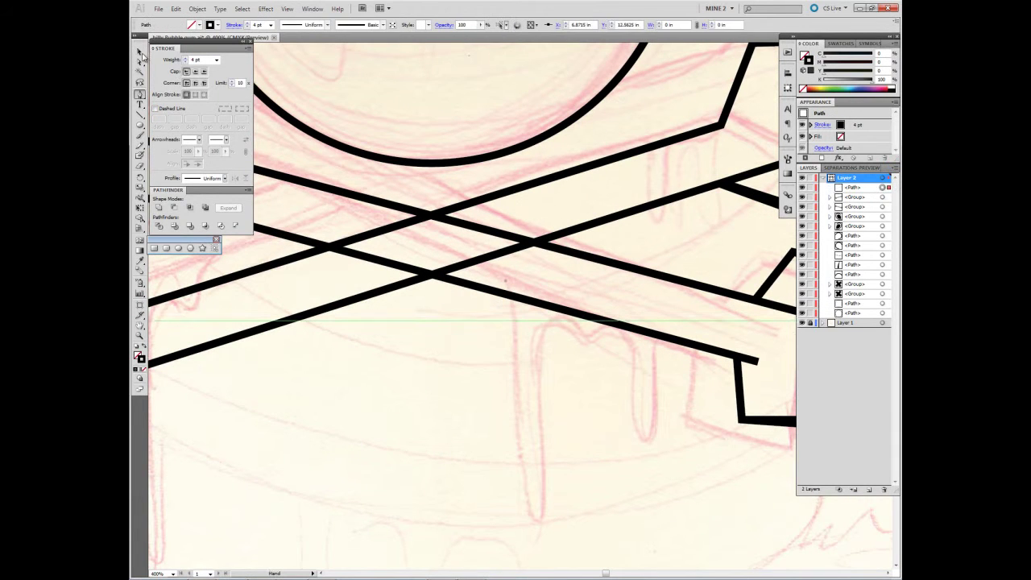
scroll(292, 333, "down", 2)
left_click(499, 225)
left_click(526, 463)
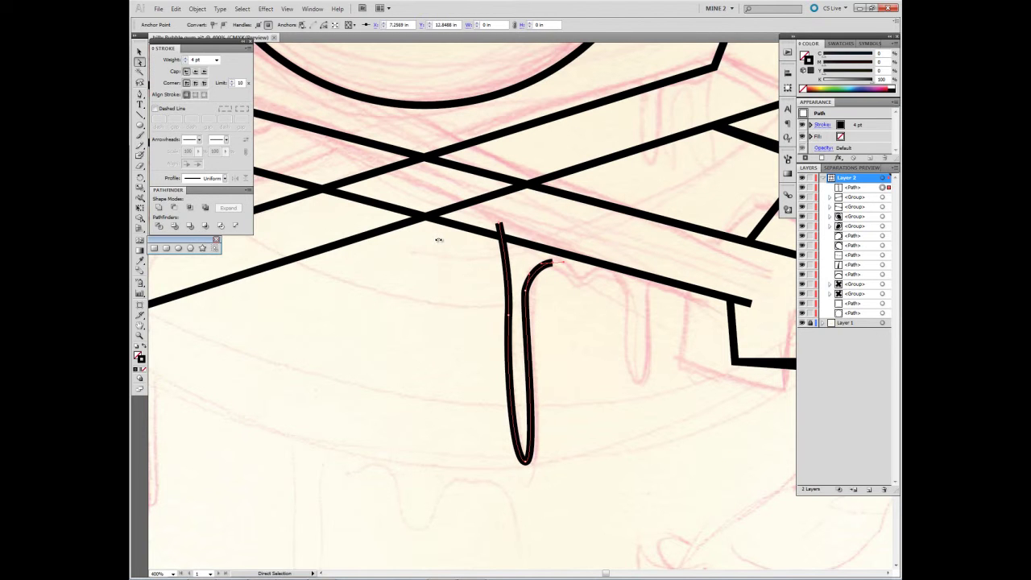
Extend the drip path with a second U-shaped drip under the bone.
left_click(474, 369, "ctrl")
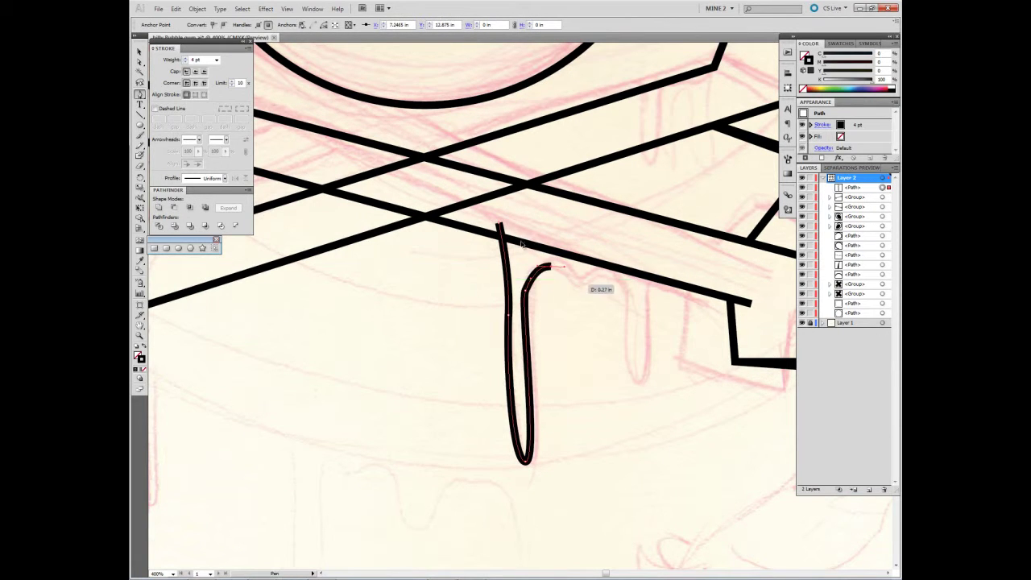
left_click_drag(614, 280, 564, 272)
left_click(587, 376)
left_click(603, 276)
Draw a new U-shaped drip curving back up under the next bone.
mouse_move(369, 301)
left_mouse_down()
mouse_move(394, 325)
mouse_move(426, 403)
left_mouse_up()
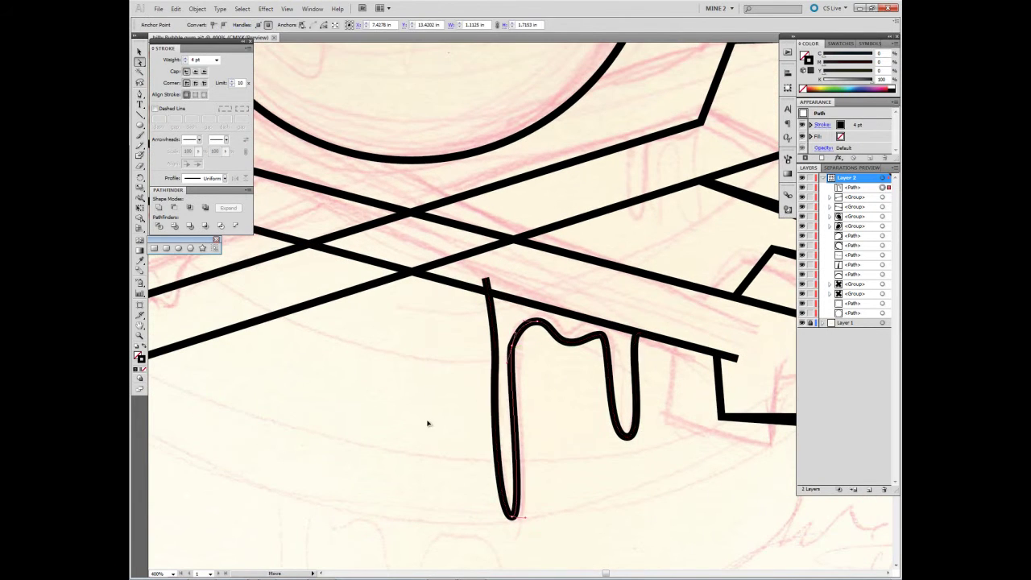
scroll(427, 426, "left", 5)
key("p")
mouse_move(407, 295)
left_mouse_down()
mouse_move(502, 358)
mouse_move(521, 329)
left_mouse_up()
left_click_drag(425, 307, 434, 295)
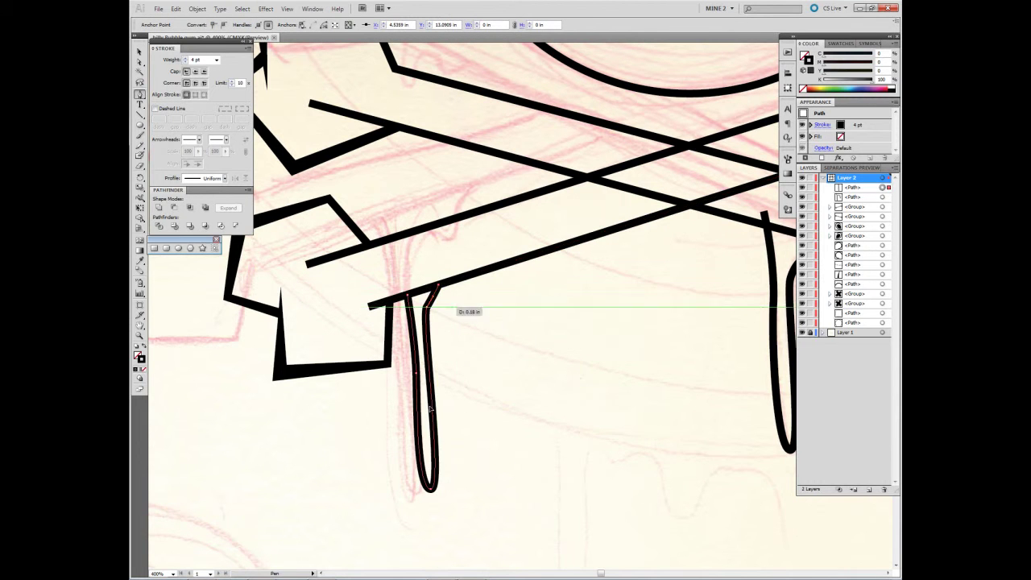
Draw a small U-shaped drip beneath the bone.
key("ctrl+plus")
scroll(338, 310, "down", 5)
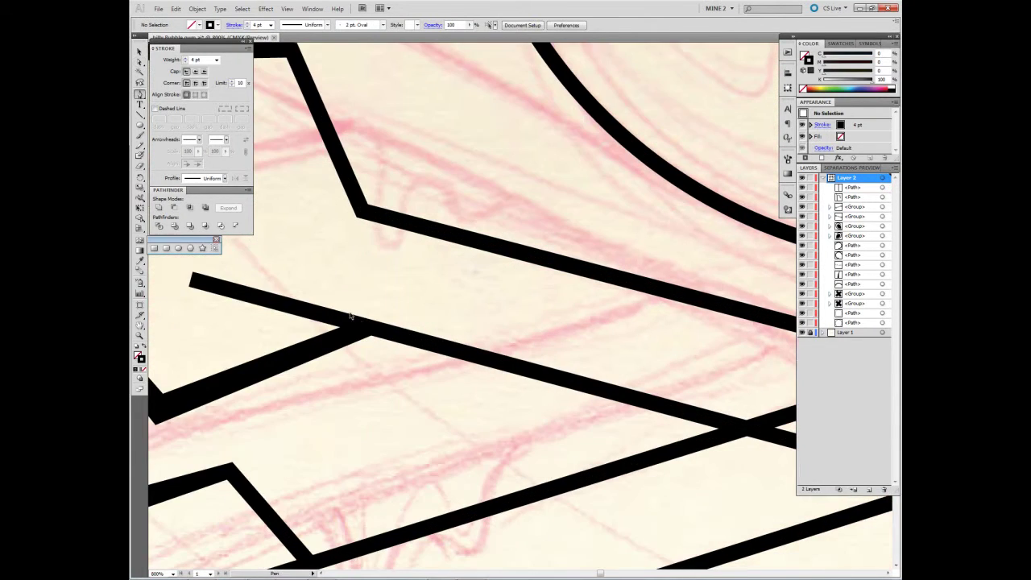
left_click_drag(332, 302, 328, 292)
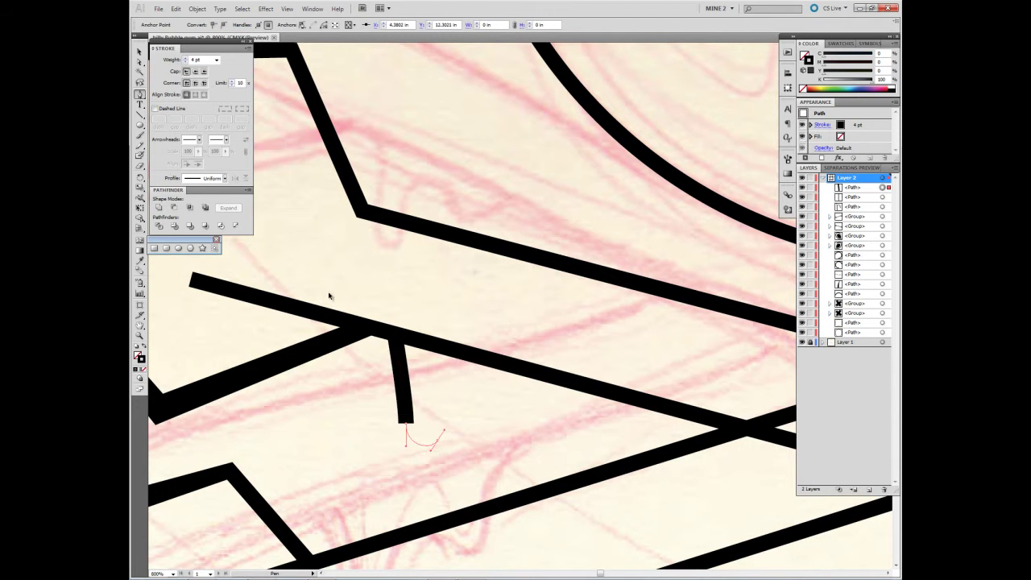
key("ctrl+0")
Add a drip under the right bone end, then select the crossbones and all drips.
key("ctrl+plus")
key("ctrl+plus")
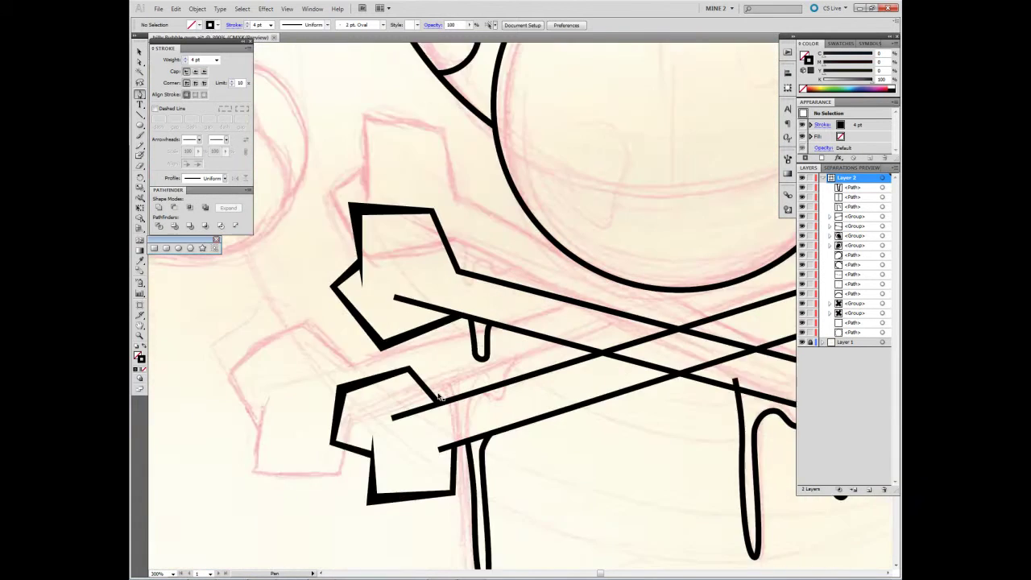
scroll(439, 397, "right", 5)
scroll(439, 397, "up", 1)
mouse_move(540, 349)
left_mouse_down()
mouse_move(547, 370)
mouse_move(574, 352)
left_mouse_up()
left_click(388, 506, "ctrl")
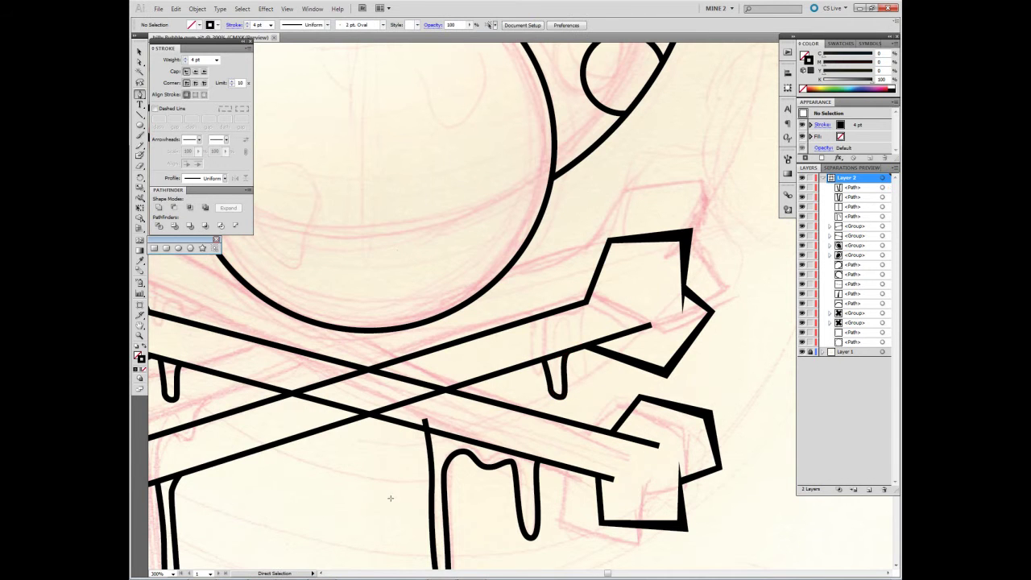
key("ctrl+minus")
key("ctrl+minus")
left_click_drag(327, 398, 476, 509)
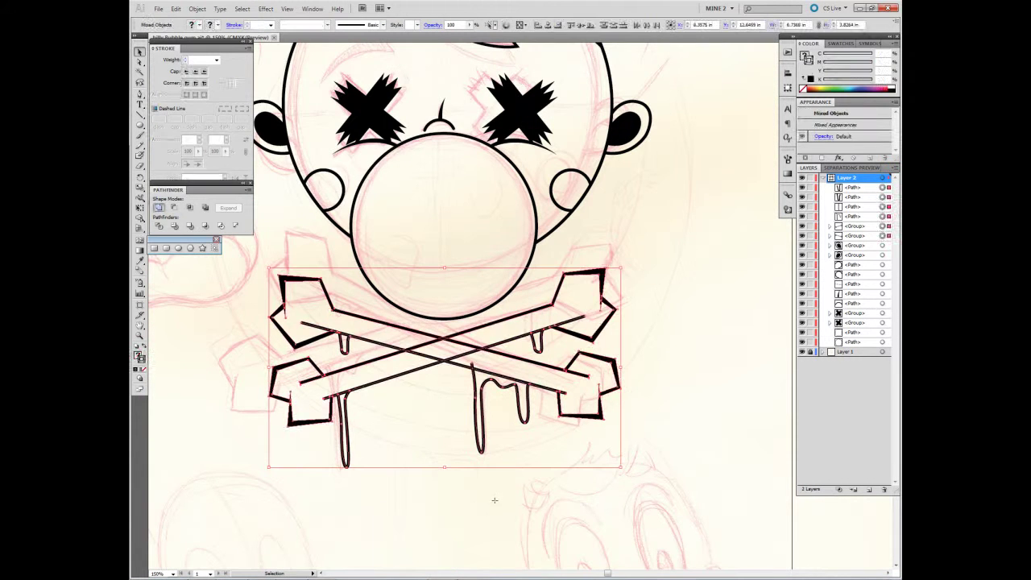
Expand the crossbones group's strokes into solid black filled shapes with Object > Expand.
left_click(471, 490)
key("ctrl+plus")
key("p")
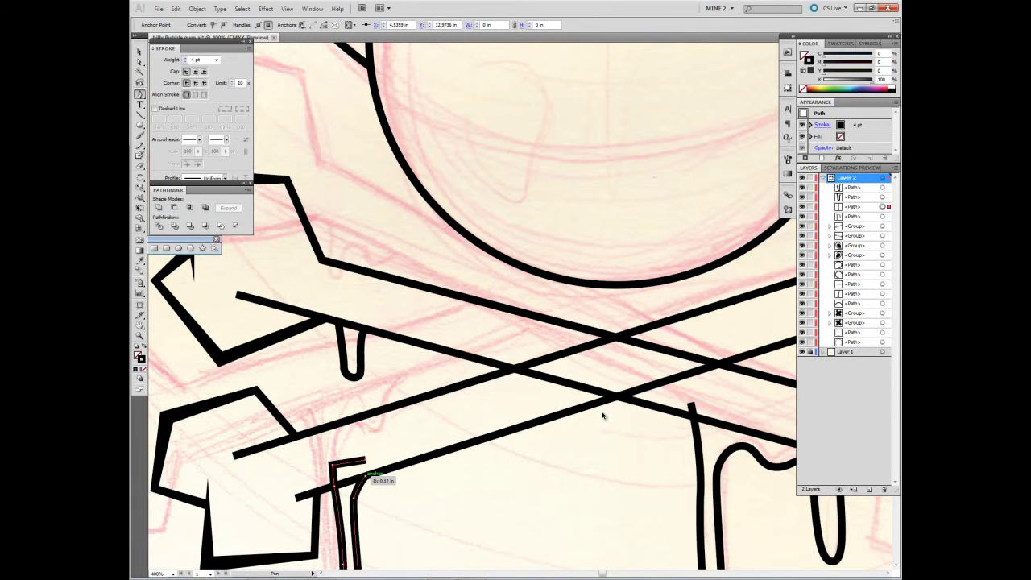
scroll(553, 374, "down", 2)
scroll(552, 374, "left", 2)
key("v")
left_click(552, 371)
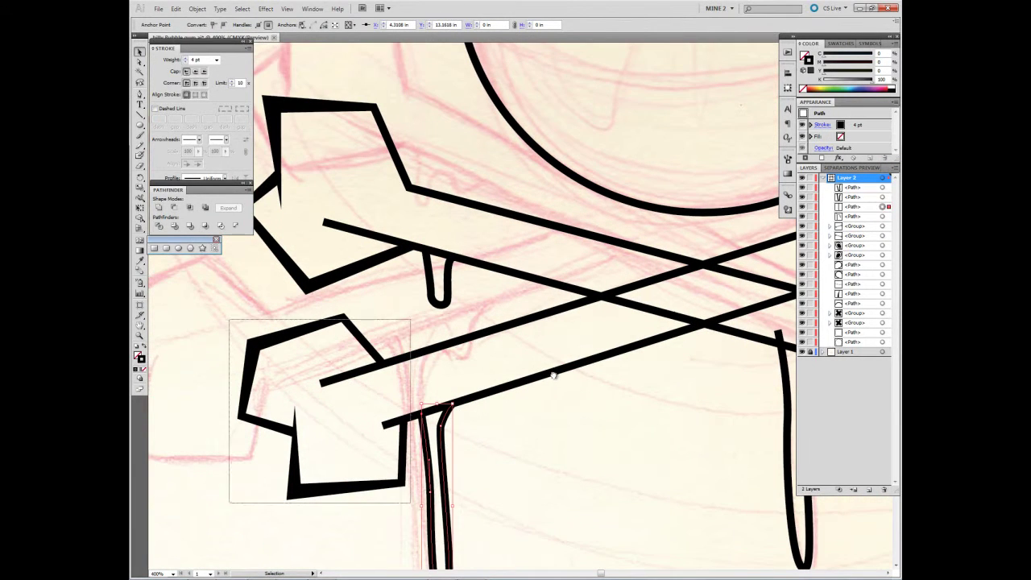
scroll(435, 306, "right", 3)
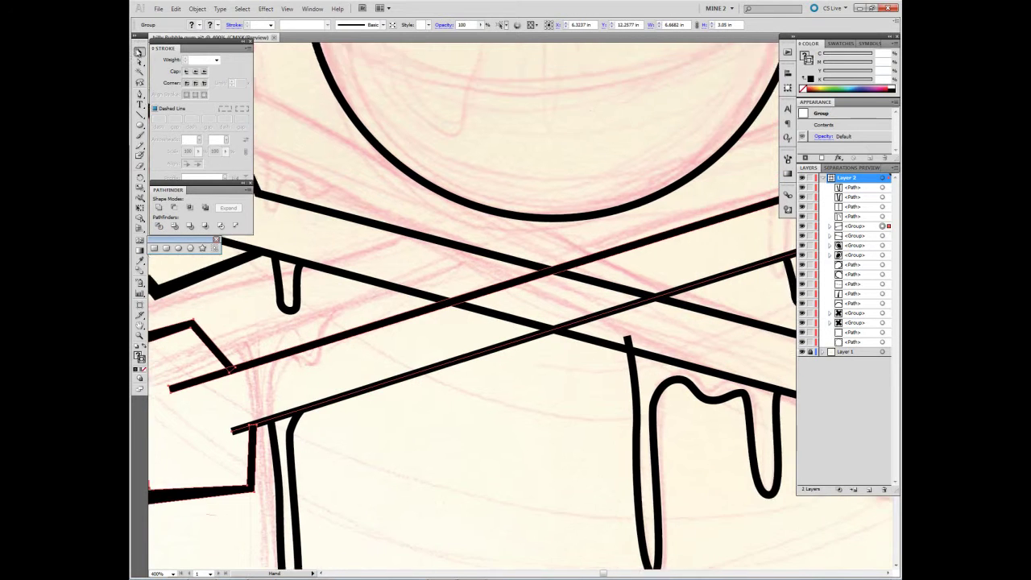
key("alt+o")
key("e")
key("Return")
Expand the drip path into a black fill and zoom far in on a drip joint.
scroll(408, 424, "up", 5)
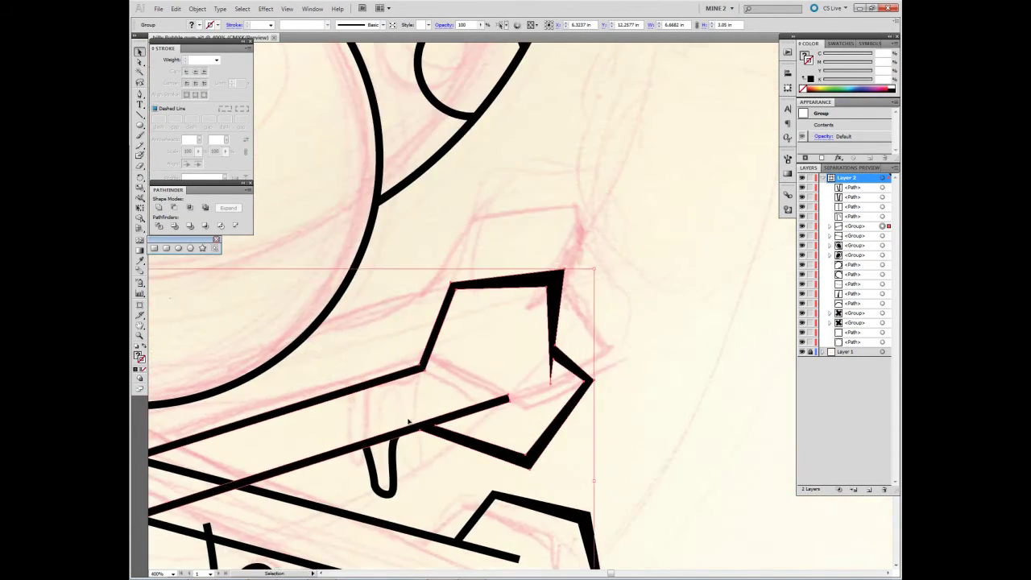
scroll(409, 416, "down", 3)
key("alt+o")
key("e")
key("Return")
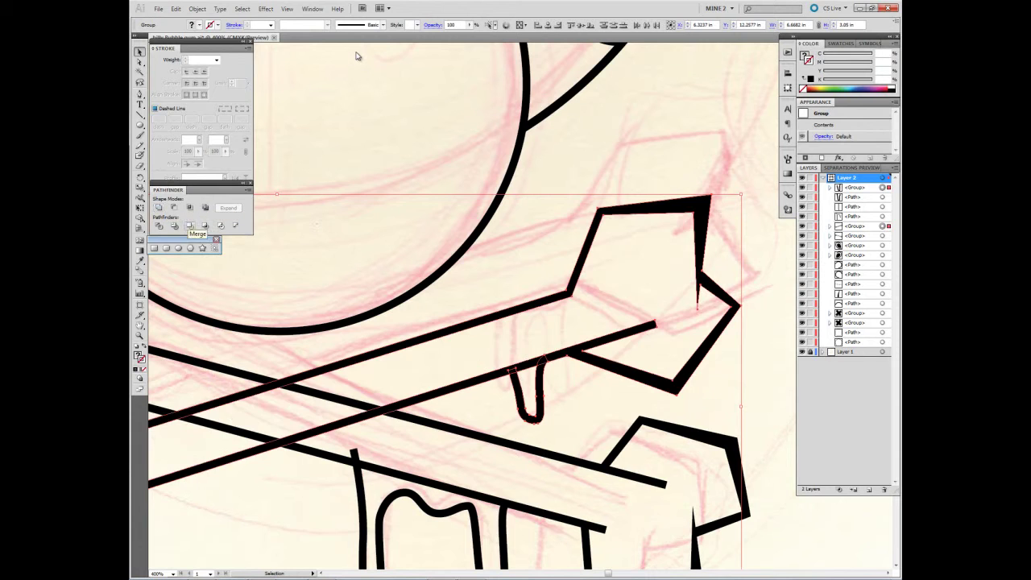
key("ctrl+plus")
key("ctrl+plus")
key("ctrl+plus")
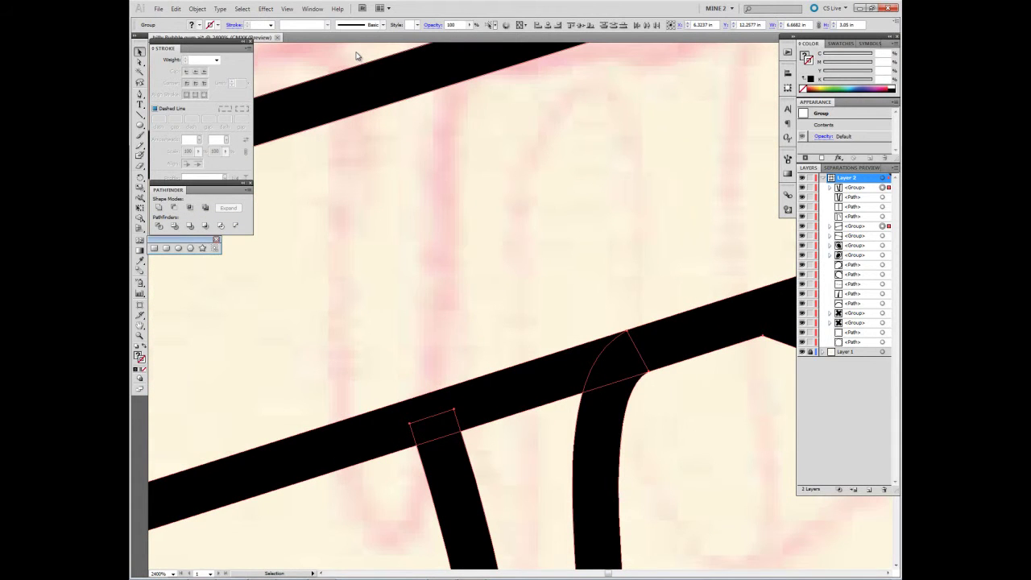
key("ctrl+plus")
key("ctrl+plus")
key("p")
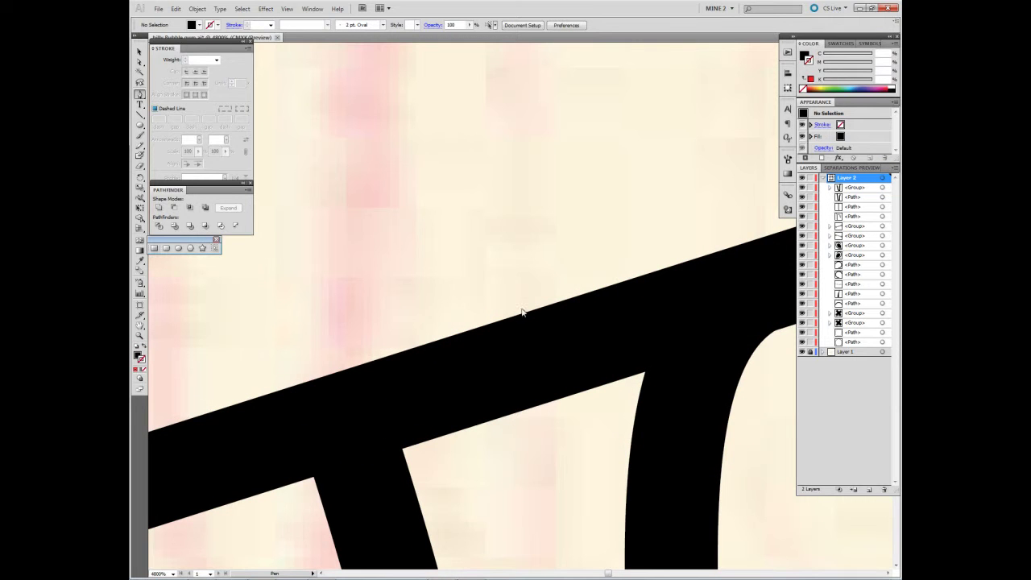
Draw a red 0.25 pt helper shape over the bar corner and make it a red fill.
key("shift+x")
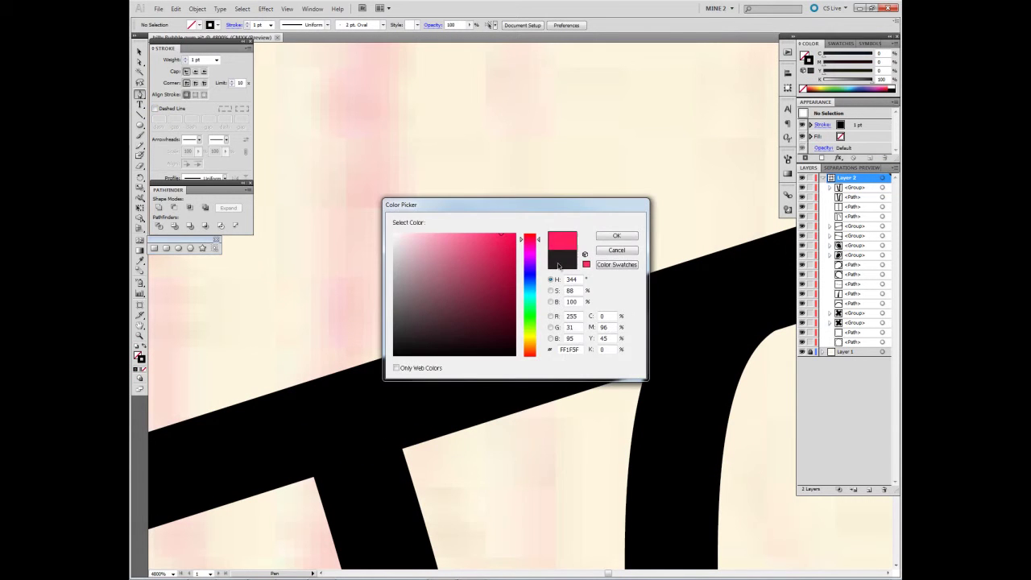
key("Return")
left_click(371, 326)
left_click(402, 449)
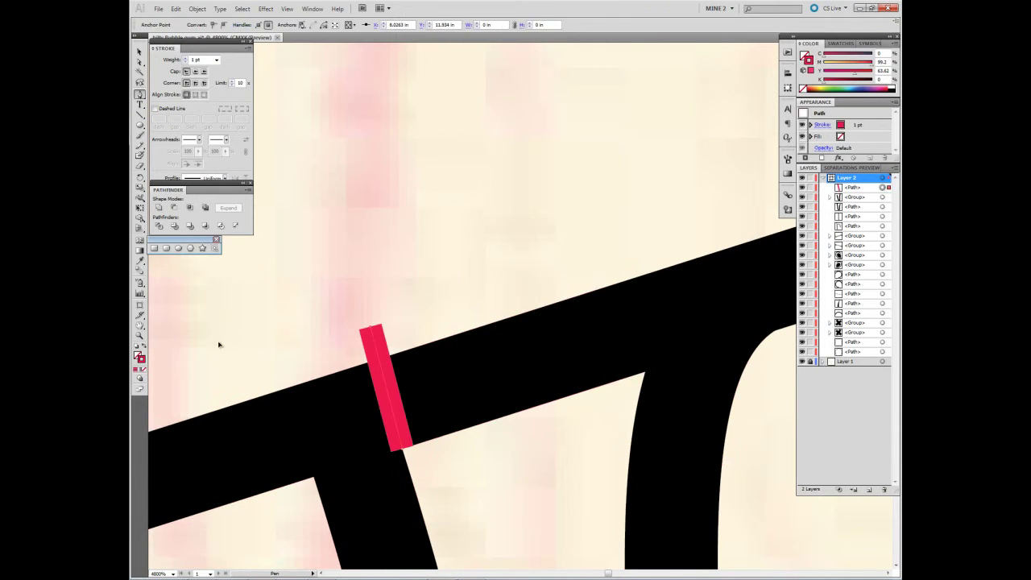
key("Return")
left_click_drag(587, 373, 525, 248)
left_click(626, 106)
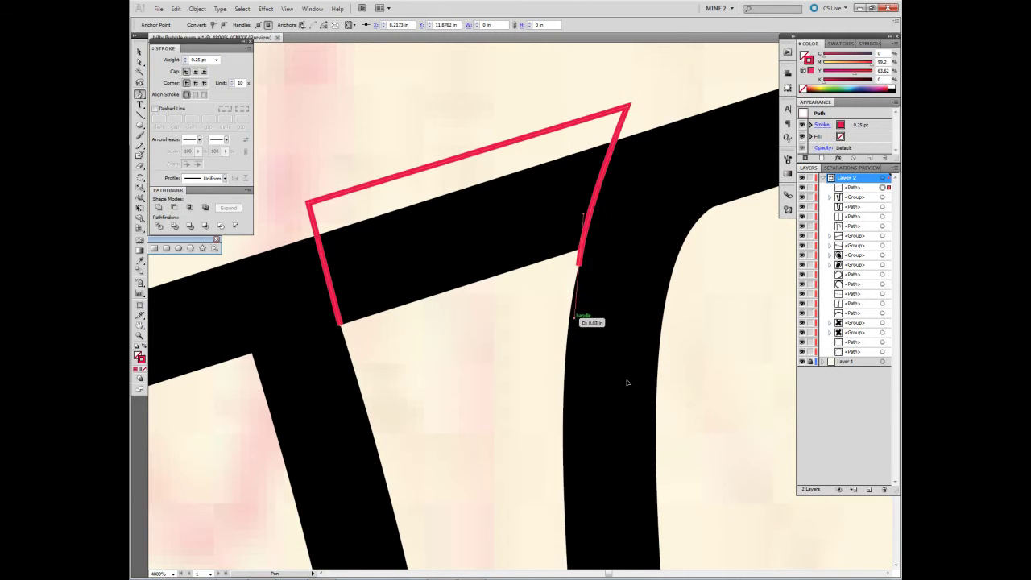
left_click(344, 339)
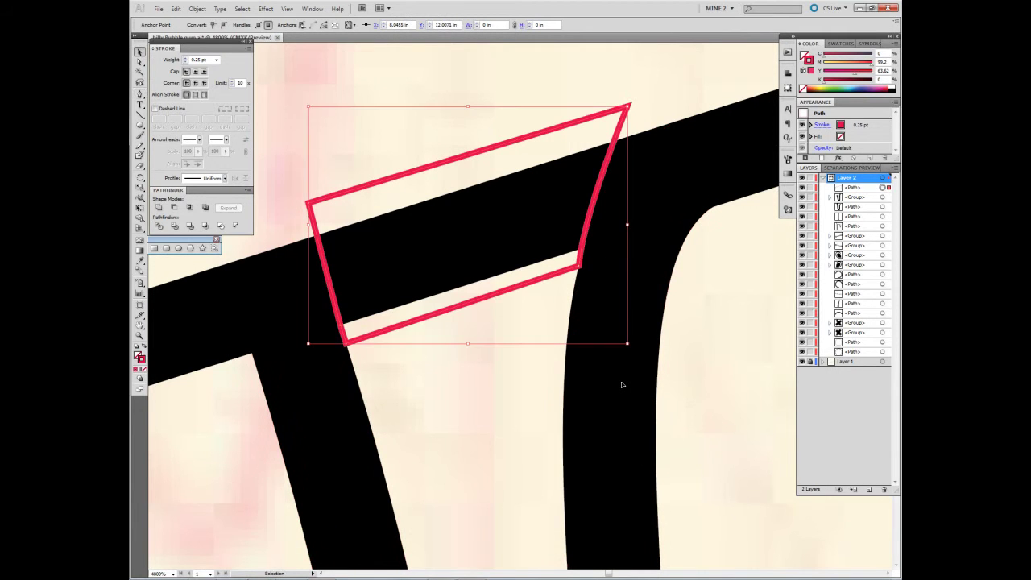
key("shift+x")
Merge the red helper shape into the black bars with Pathfinder, leaving a solid black corner.
left_click(441, 295, "shift")
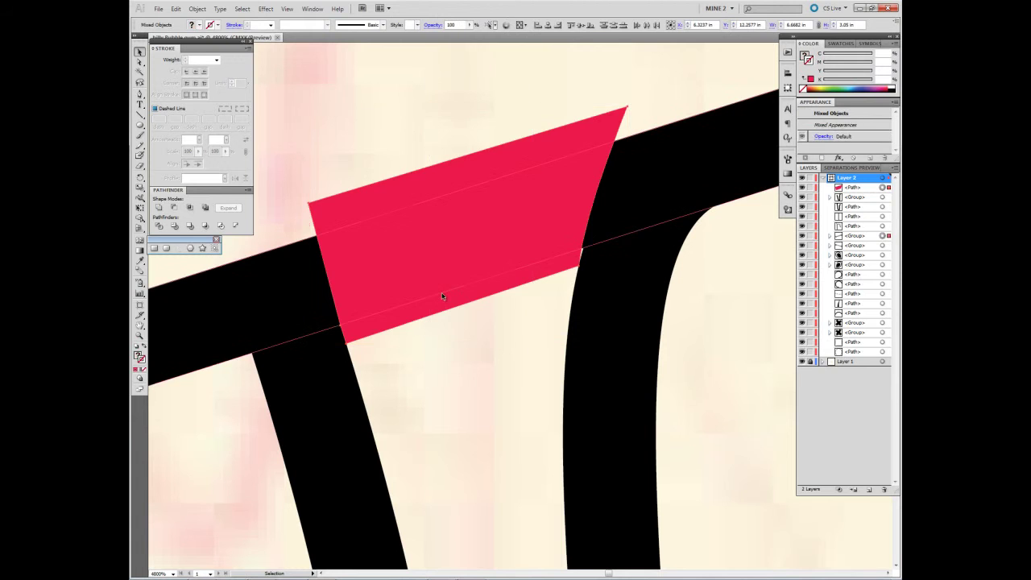
key("ctrl+z")
left_click(524, 316)
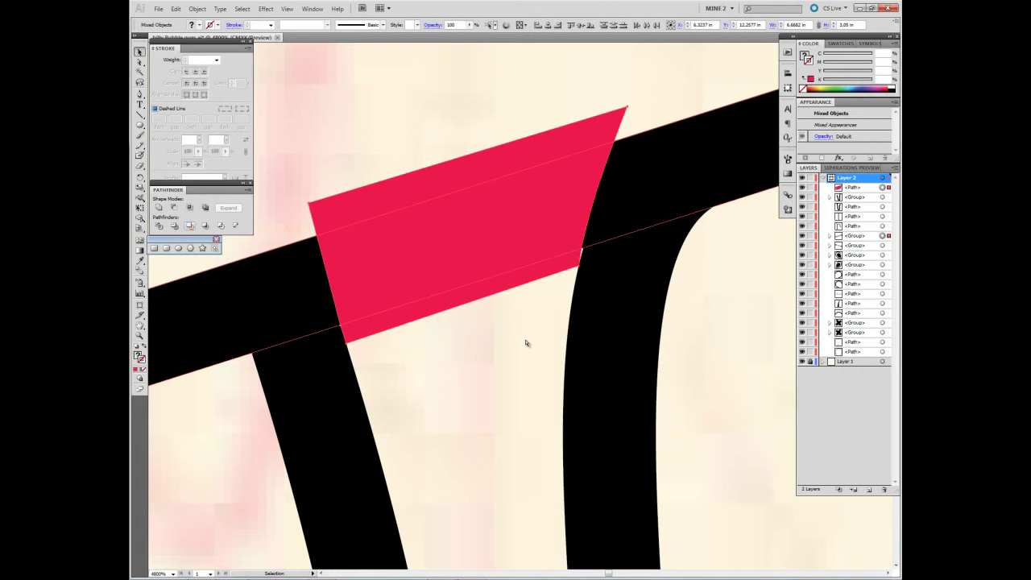
left_click(451, 378)
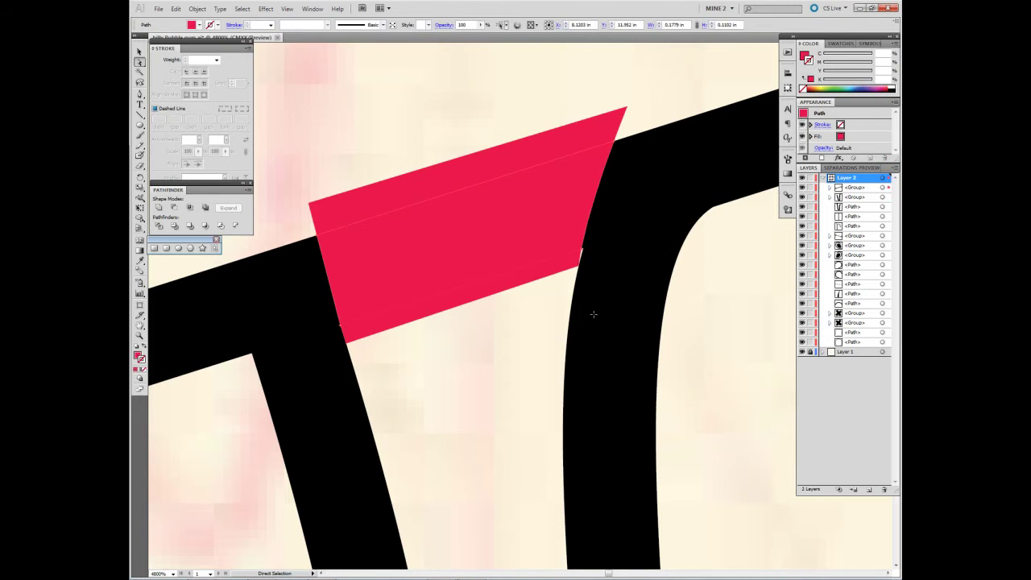
key("ctrl+z")
key("ctrl+plus")
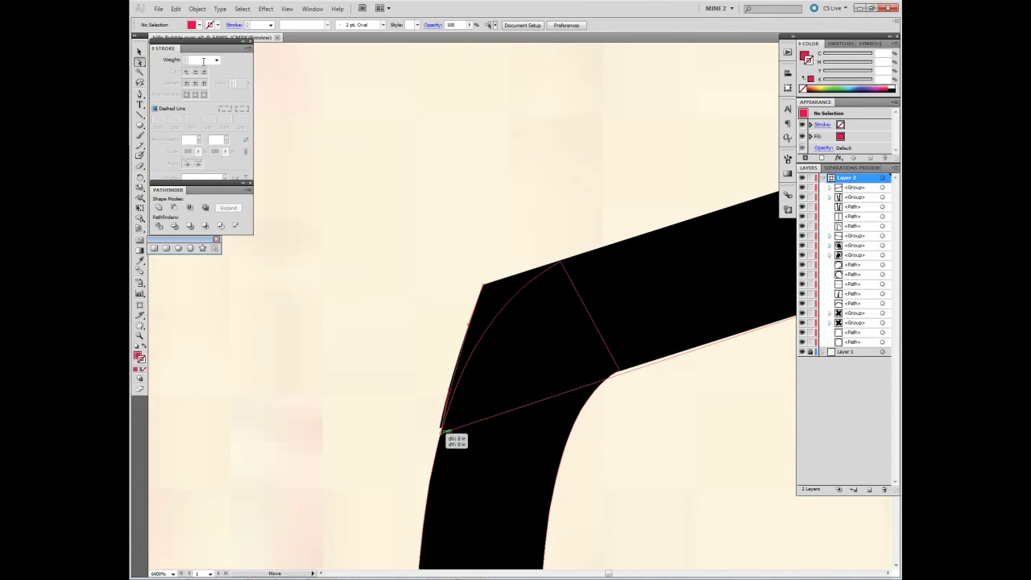
key("ctrl+minus")
Draw a curved helper shape with the Pen tool over the next bar-stem junction.
left_click_drag(403, 322, 522, 362, "space")
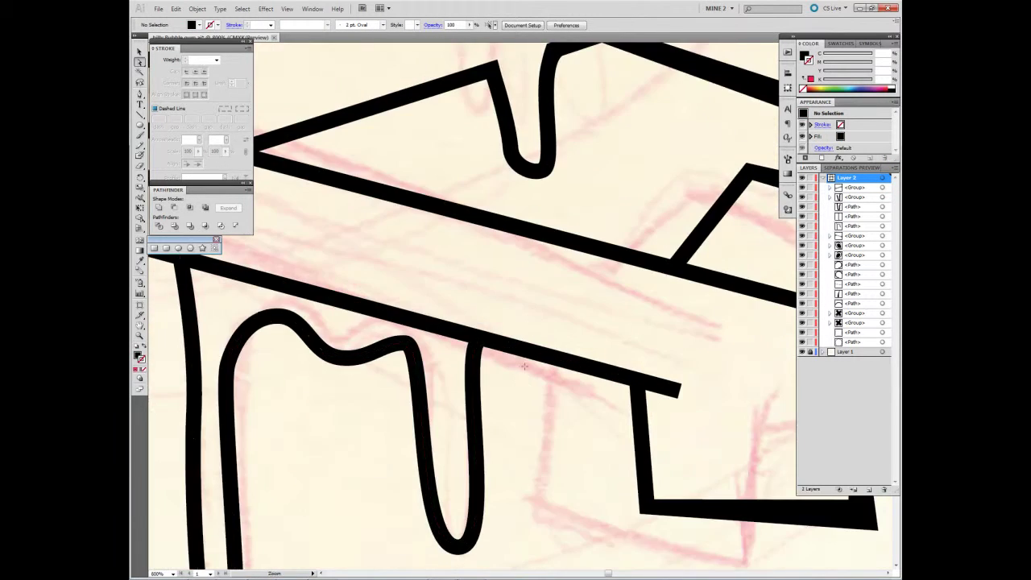
key("ctrl+plus")
key("shift+x")
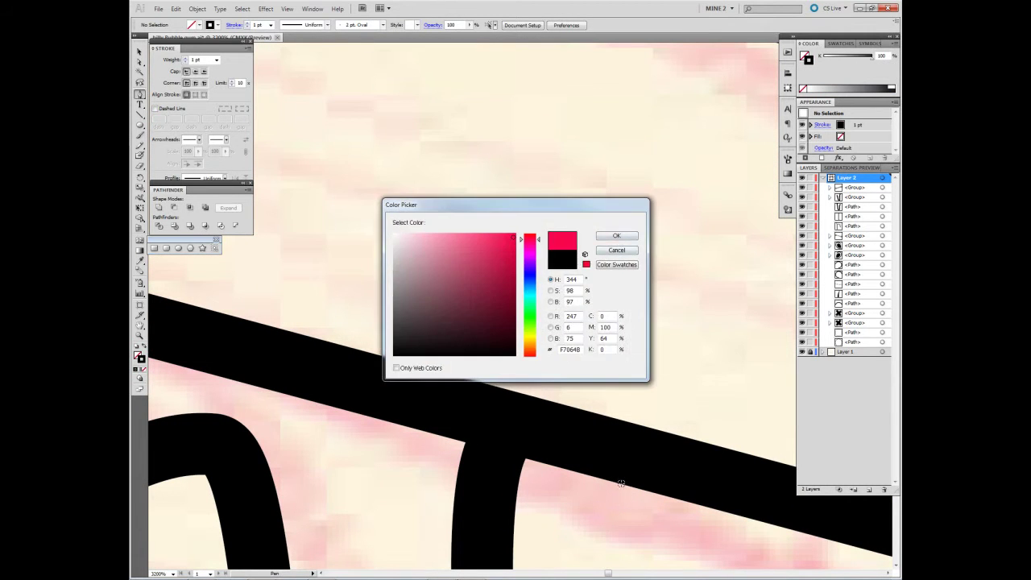
left_click(465, 431)
left_click_drag(530, 370, 572, 357)
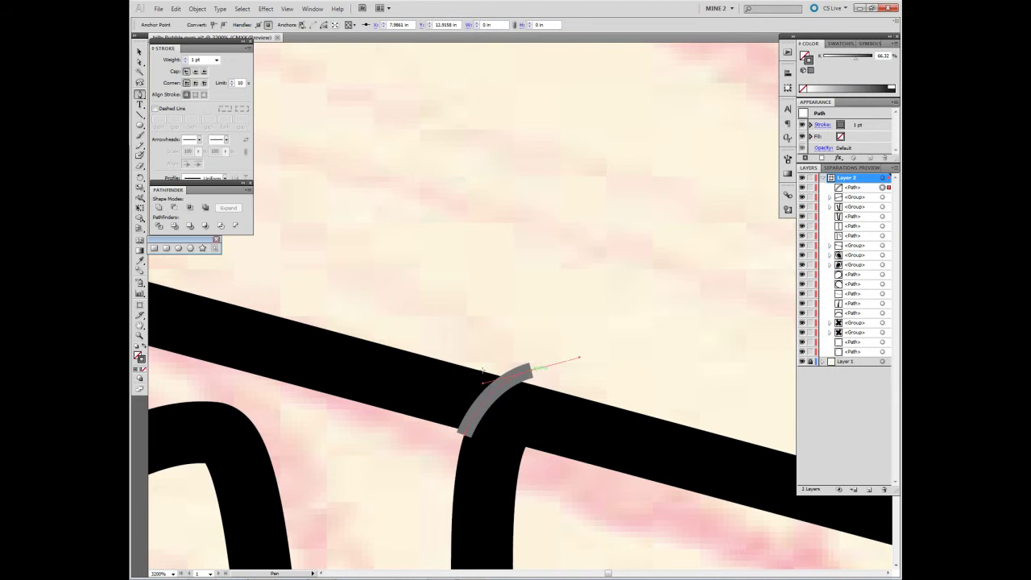
left_click_drag(523, 379, 731, 436, "space")
left_click(431, 322)
left_click(411, 427)
left_click(668, 489)
Select the helper shape with the black bar and apply Pathfinder Exclude.
key("shift+x")
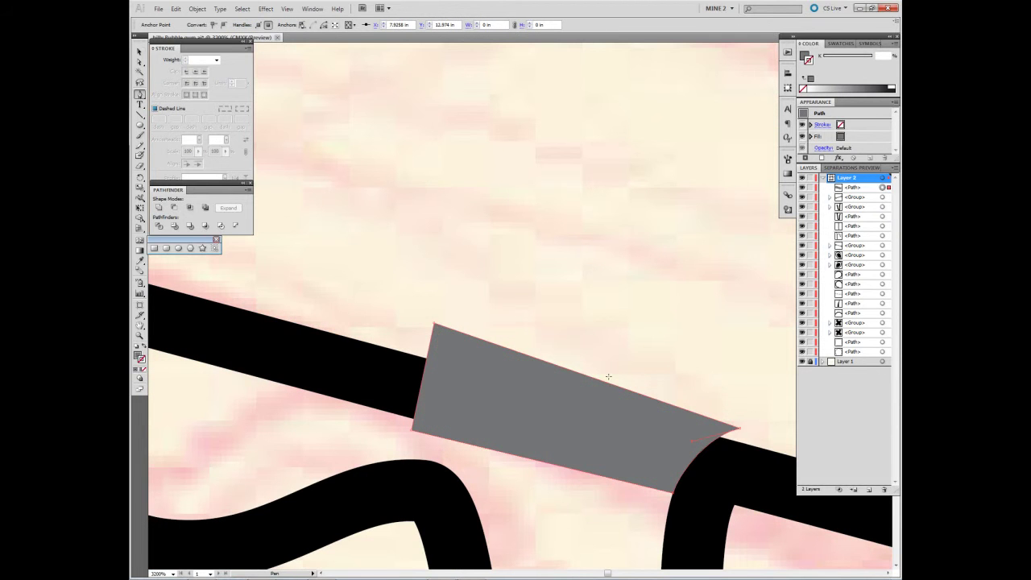
key("v")
left_click_drag(781, 549, 611, 364)
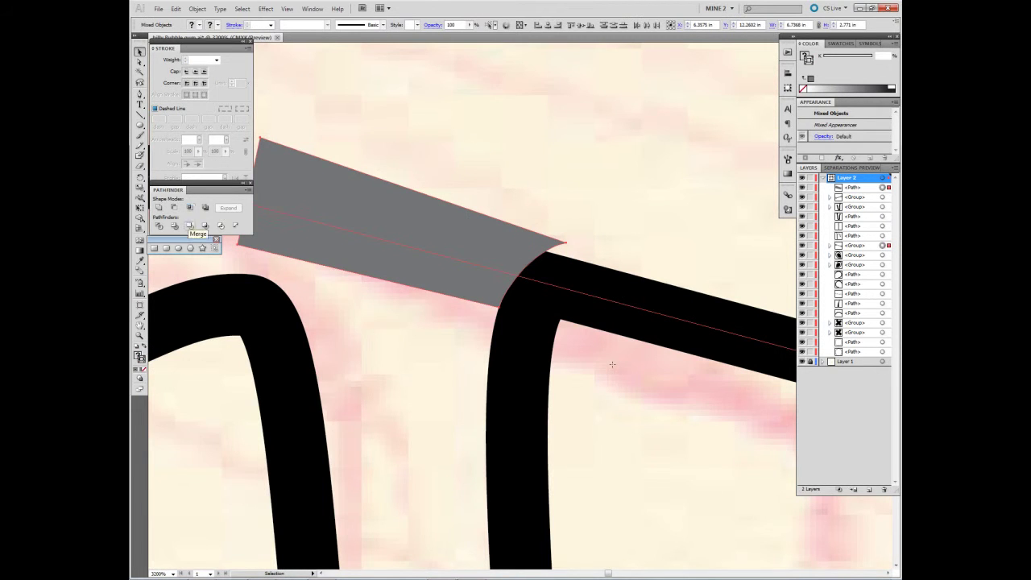
key("ctrl+4")
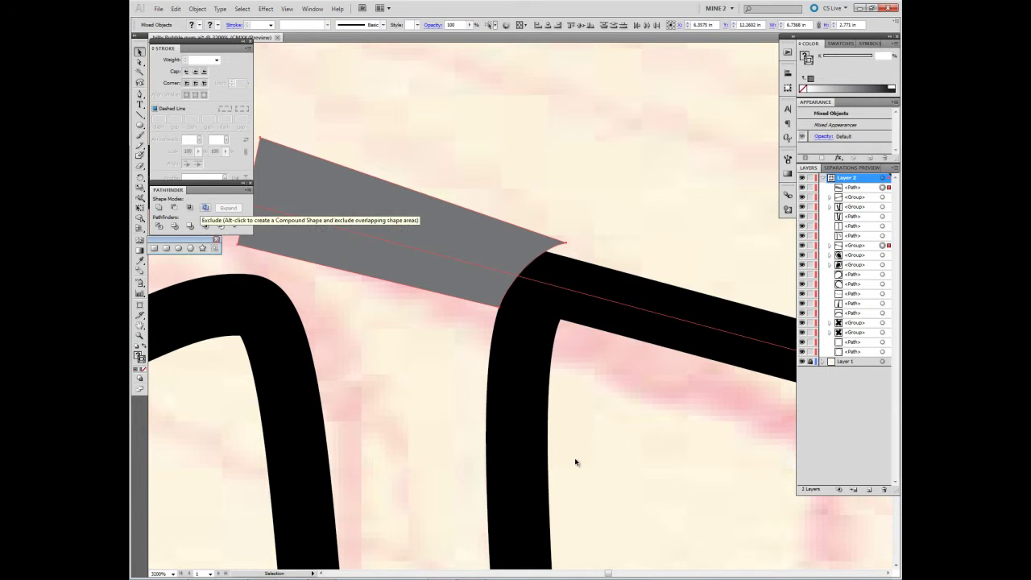
key("Return")
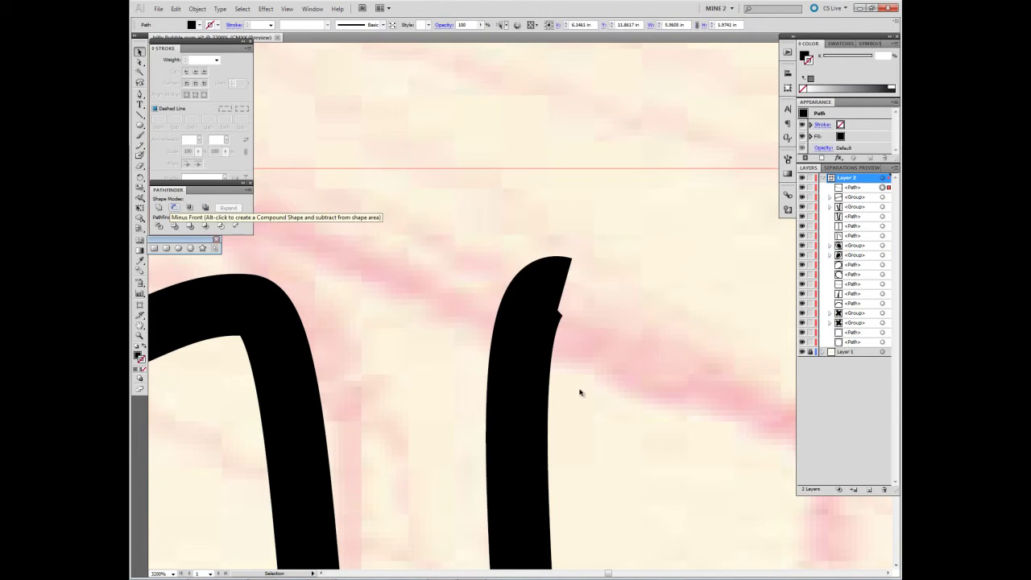
left_click_drag(589, 339, 728, 535)
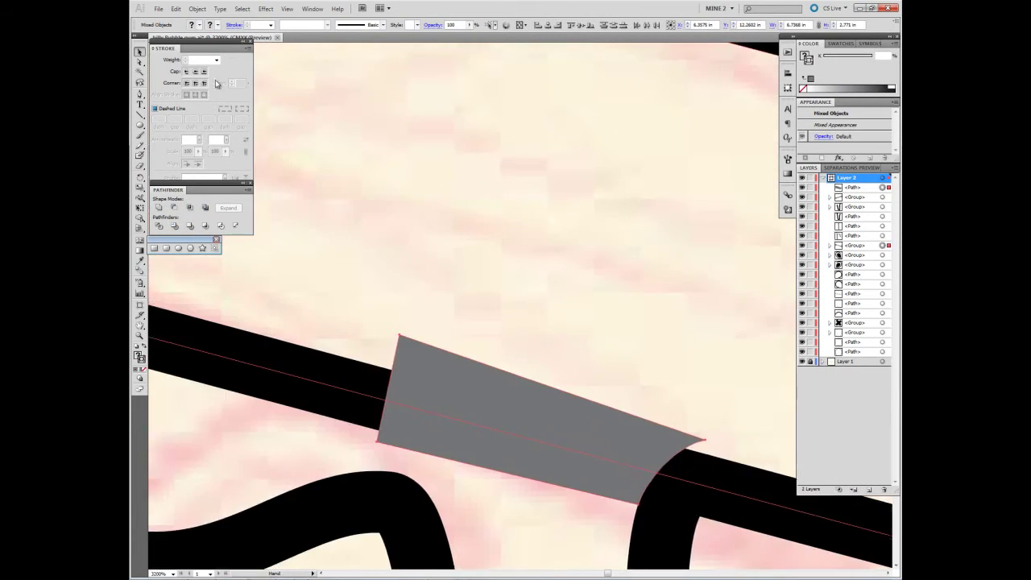
scroll(458, 179, "down", 2)
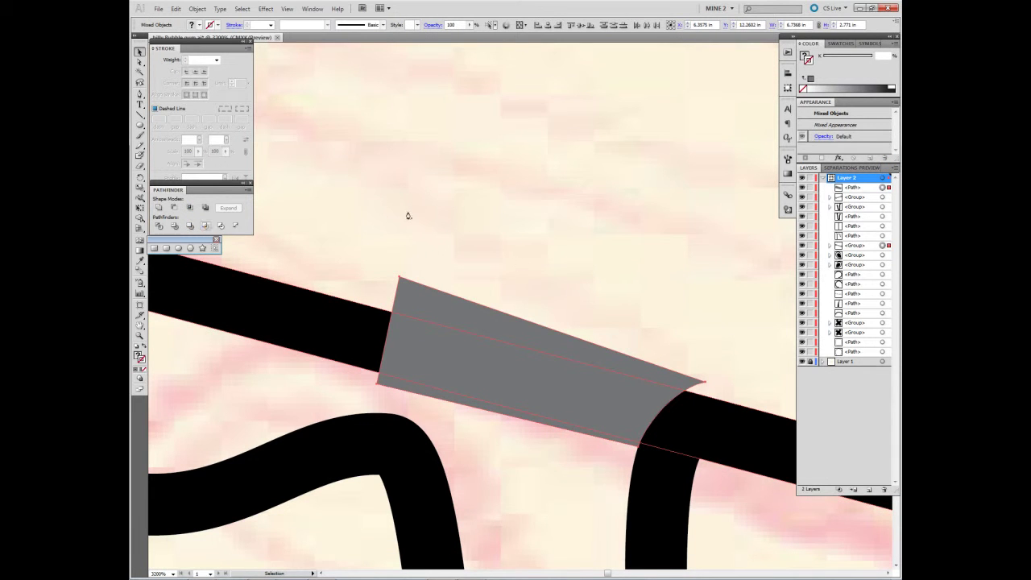
left_click(205, 207)
Delete the extra grey wedge and sliver, and fill the remaining piece black.
key("a")
left_click(519, 337)
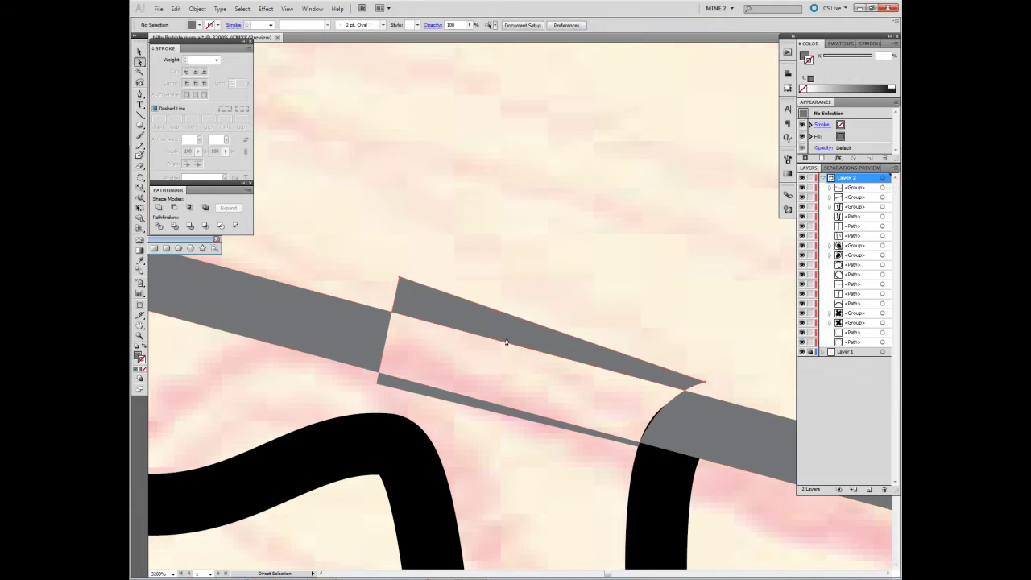
key("Delete")
left_click(508, 411)
key("Delete")
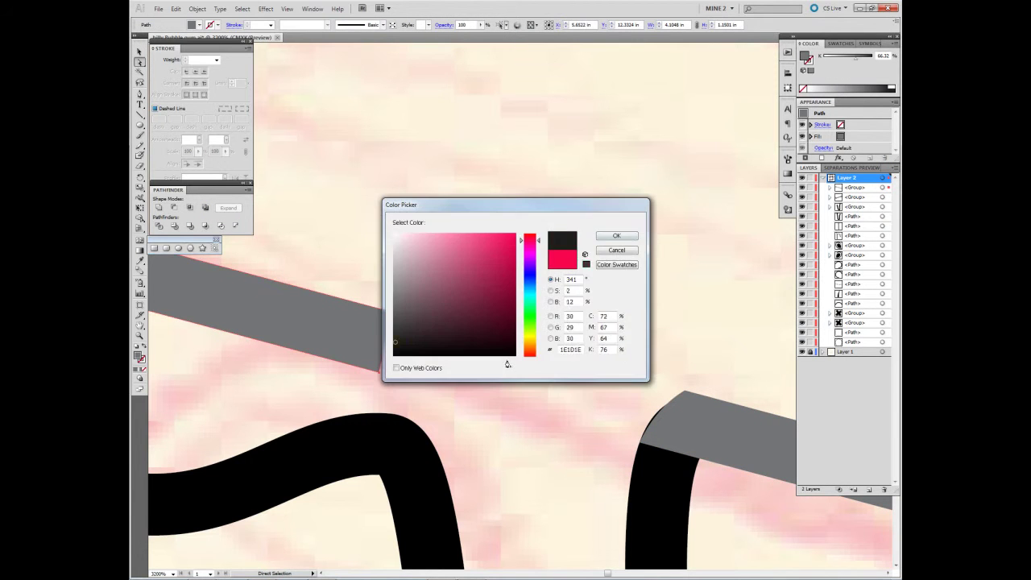
left_click(508, 361)
key("Return")
left_click(526, 304)
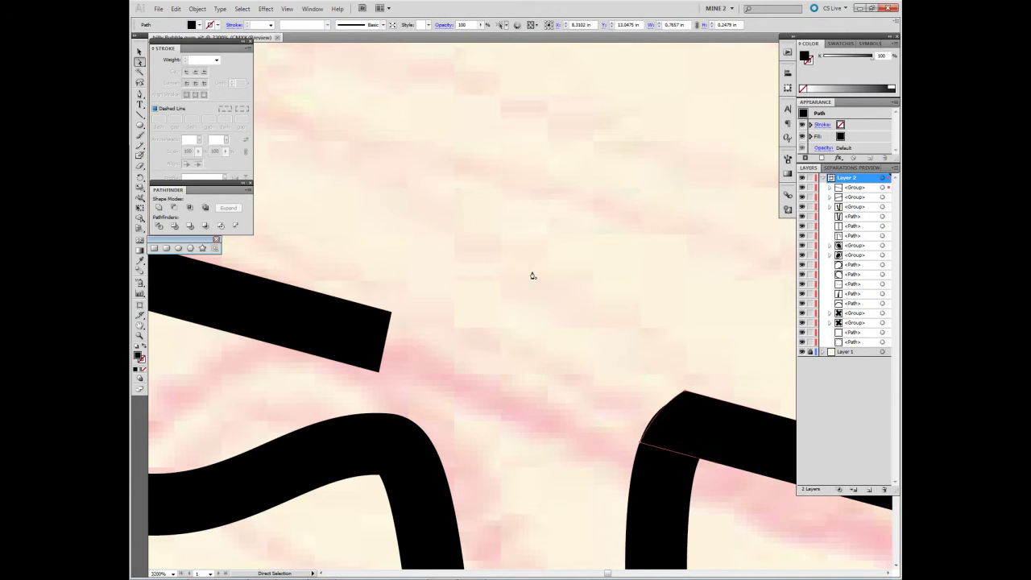
key("ctrl+equal")
key("ctrl+equal")
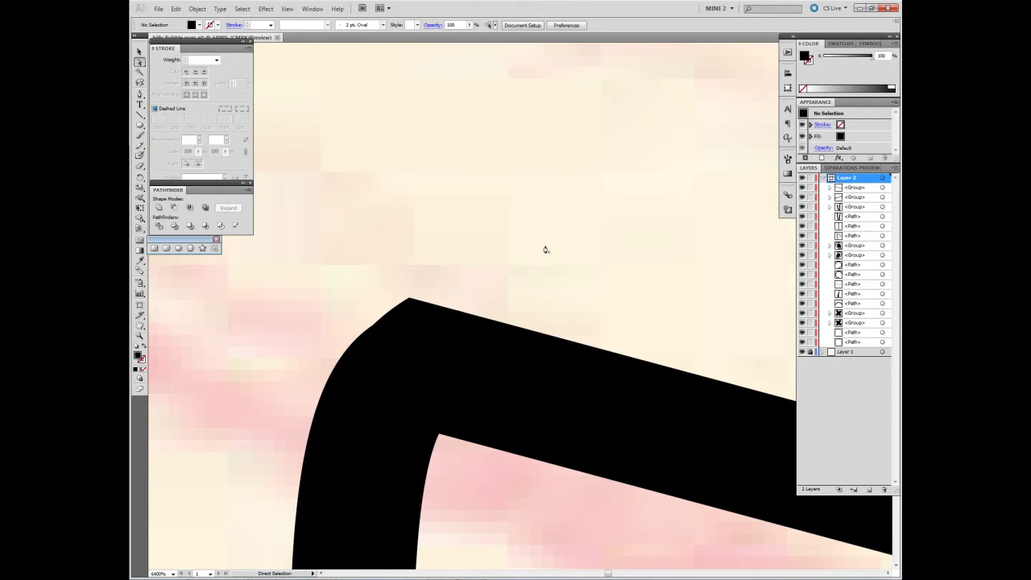
Check the paths and nudge an anchor on the crossbone corner shape.
key("ctrl+a")
key("ctrl+shift+a")
left_click_drag(377, 329, 380, 326)
key("ctrl+shift+a")
key("ctrl+minus")
key("ctrl+minus")
key("ctrl+minus")
key("ctrl+plus")
Trim the vertical bar's top by excluding a spike shape and deleting the excluded group.
key("ctrl+plus")
key("ctrl+plus")
key("ctrl+plus")
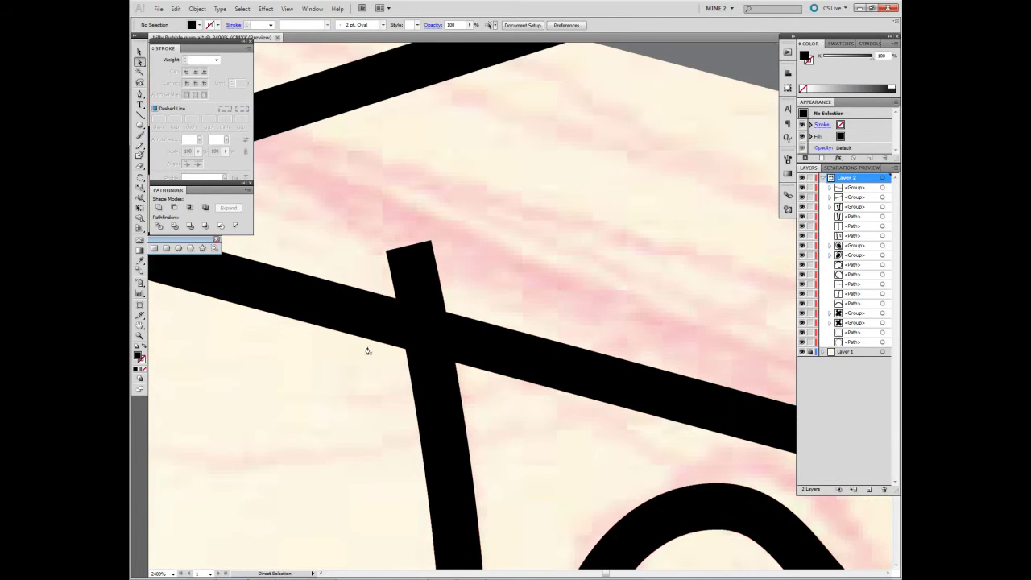
key("ctrl+z")
key("ctrl+plus")
key("ctrl+plus")
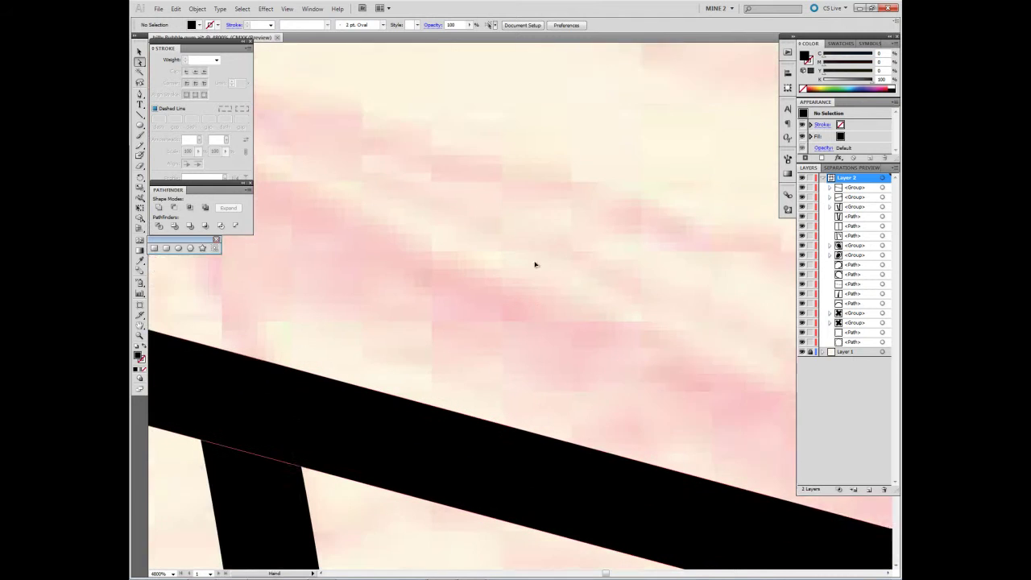
scroll(534, 266, "down", 2)
key("shift+c")
left_click_drag(322, 272, 515, 415)
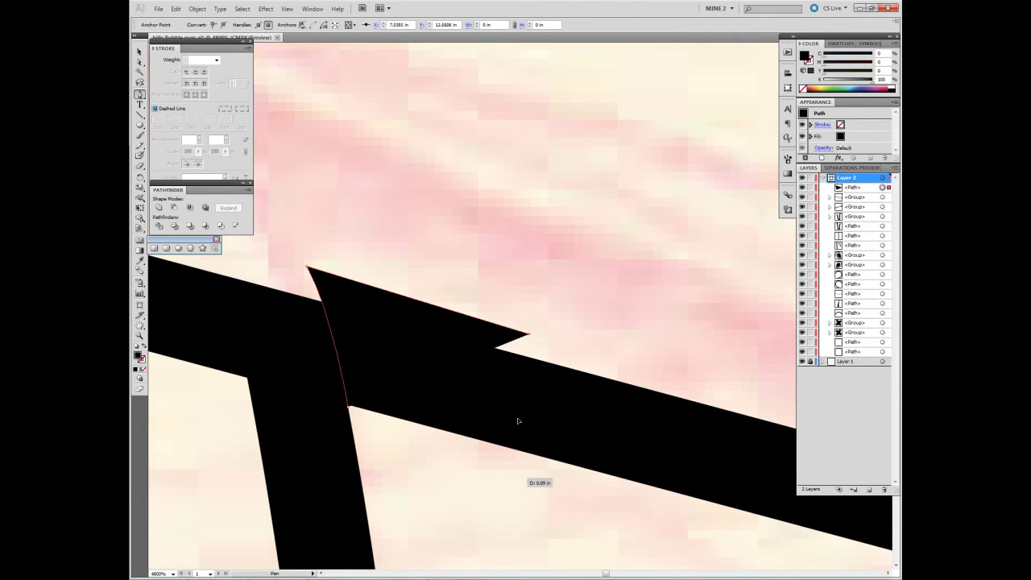
key("v")
left_click_drag(534, 221, 484, 502)
left_click(205, 208)
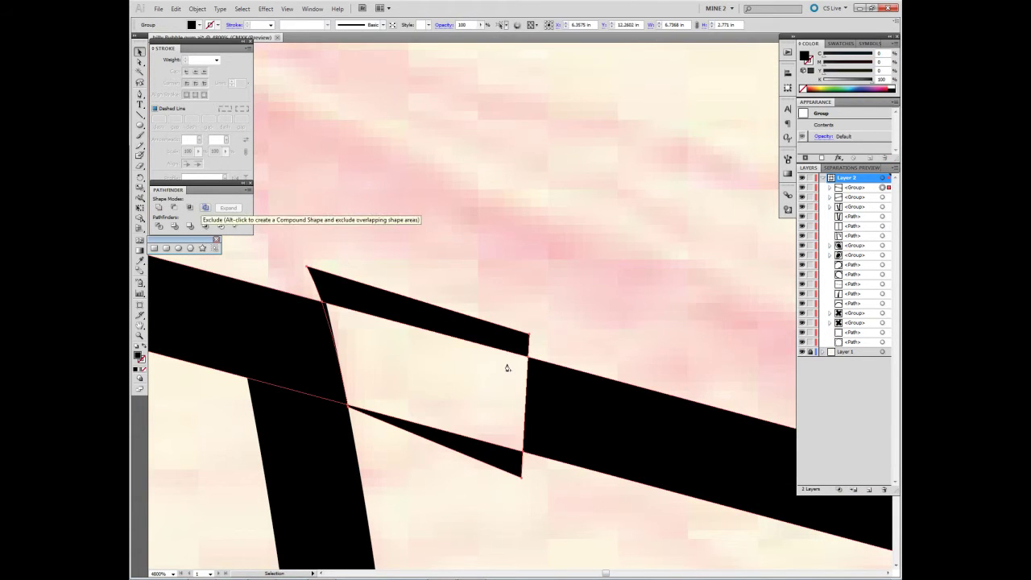
key("a")
key("Delete")
Draw a curved wedge path where the bar meets its drip stem.
key("ctrl+minus")
key("ctrl+minus")
key("ctrl+minus")
key("ctrl+minus")
key("ctrl+minus")
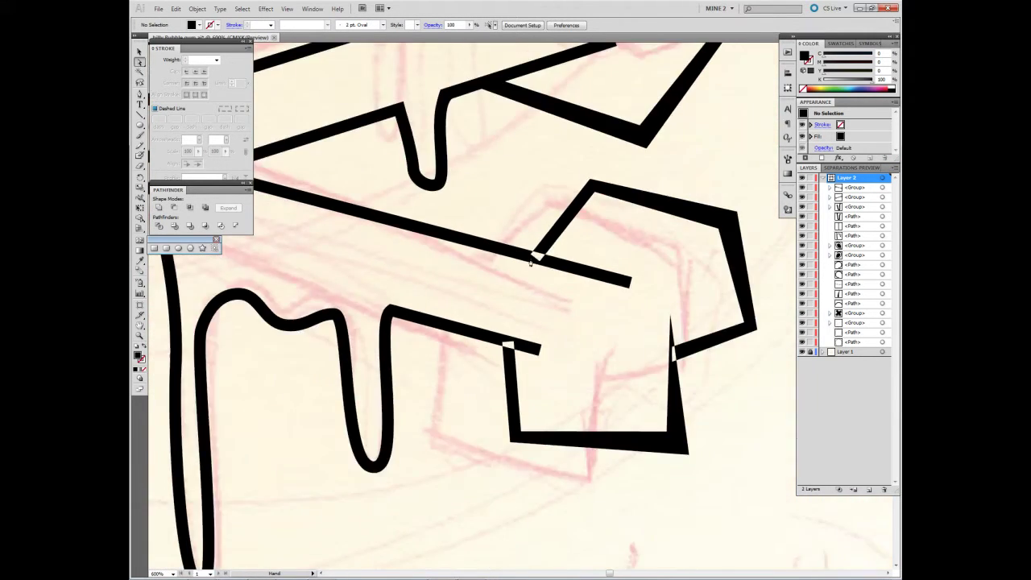
key("p")
key("ctrl+plus")
key("ctrl+plus")
key("ctrl+plus")
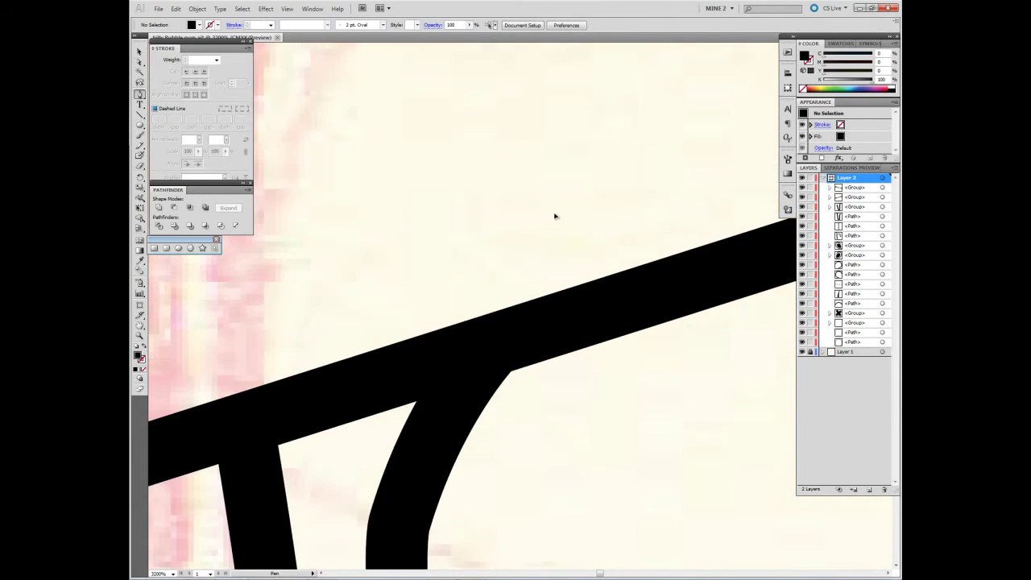
left_click(410, 405)
left_click_drag(484, 302, 500, 292)
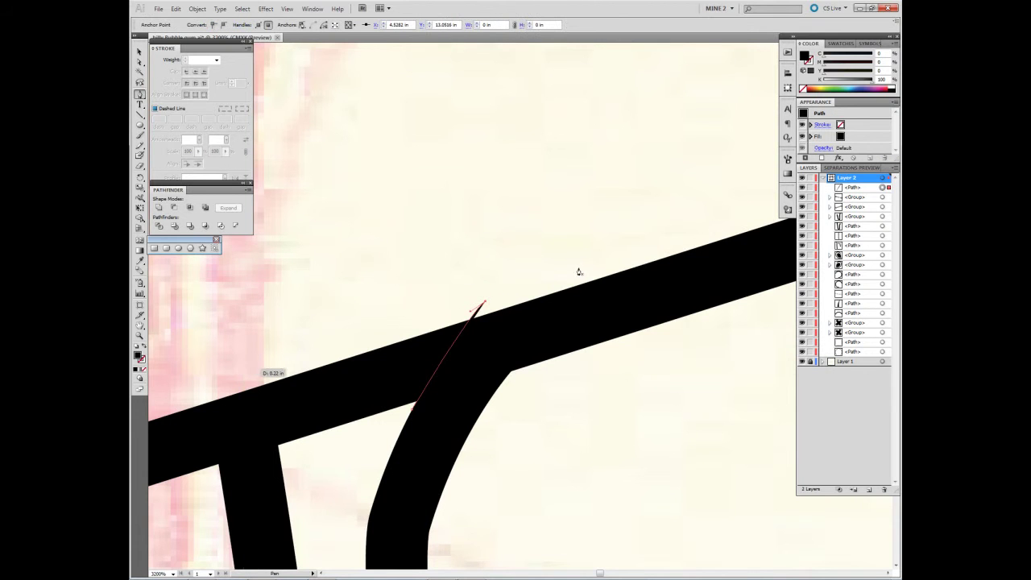
left_click(257, 367)
scroll(274, 386, "down", 2)
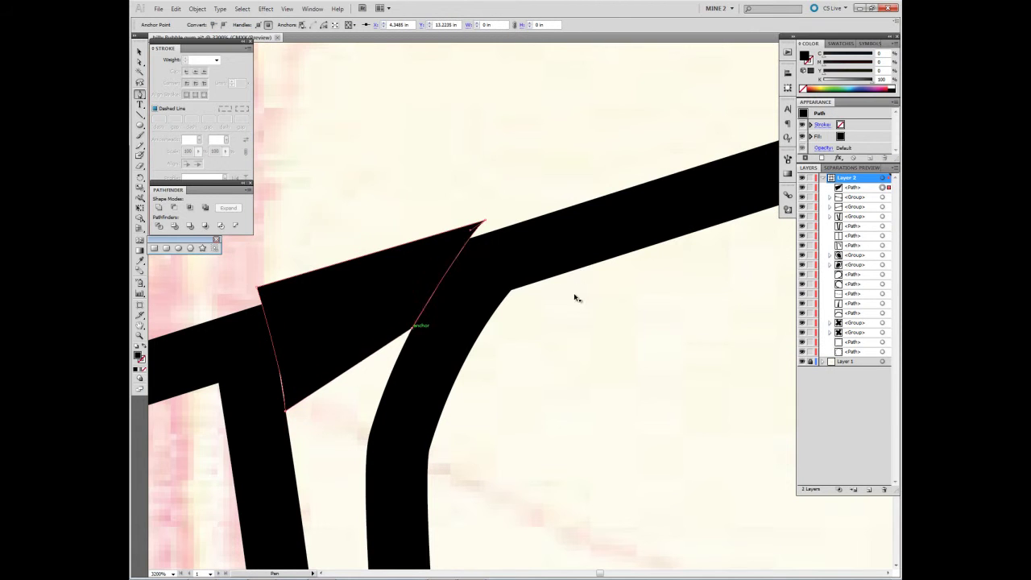
Divide the wedge and bar into pieces and delete the leftover pieces.
key("v")
left_click_drag(484, 193, 548, 318)
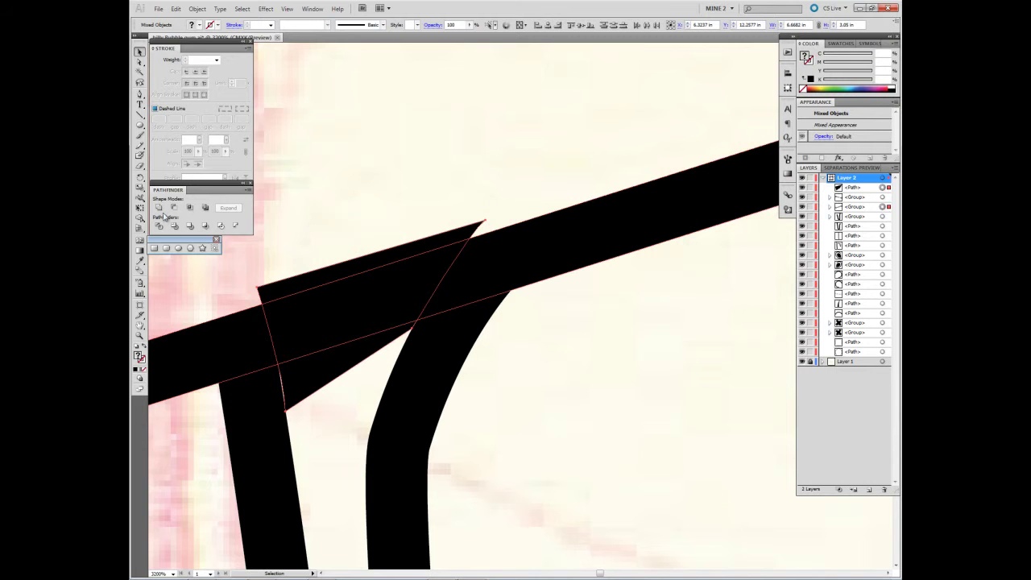
left_click(159, 226)
key("a")
left_click(536, 331)
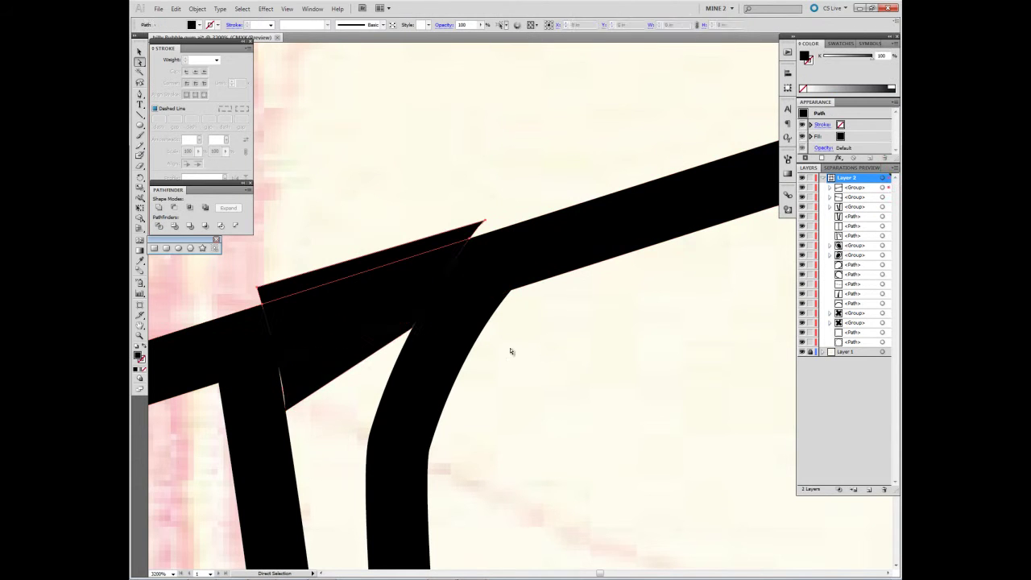
key("Delete")
key("ctrl+plus")
left_click(491, 415)
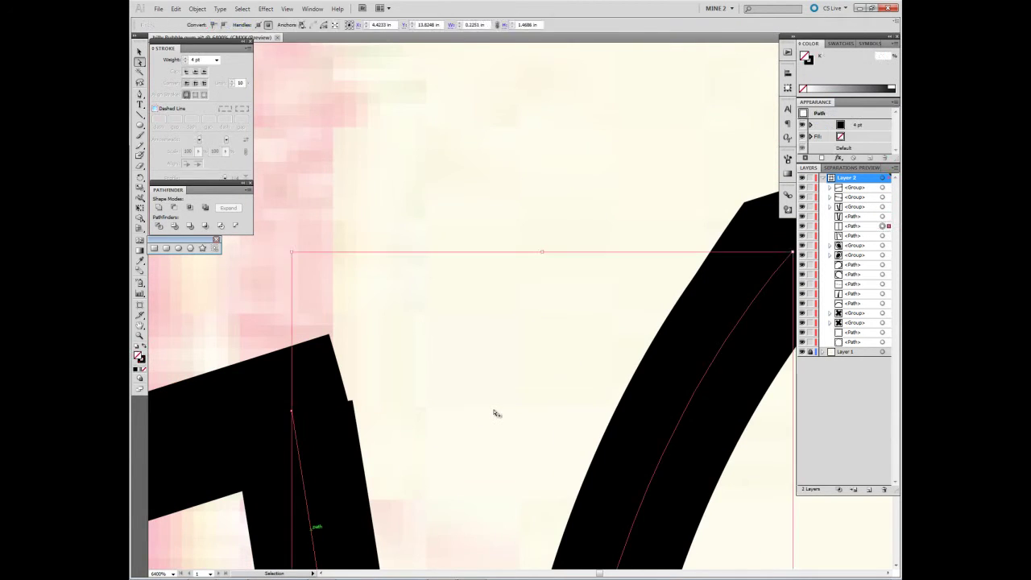
left_click(483, 286)
Draw a triangular patch at another bar junction, then delete it.
key("ctrl+0")
key("ctrl+plus")
key("ctrl+plus")
key("ctrl+plus")
key("ctrl+plus")
key("ctrl+plus")
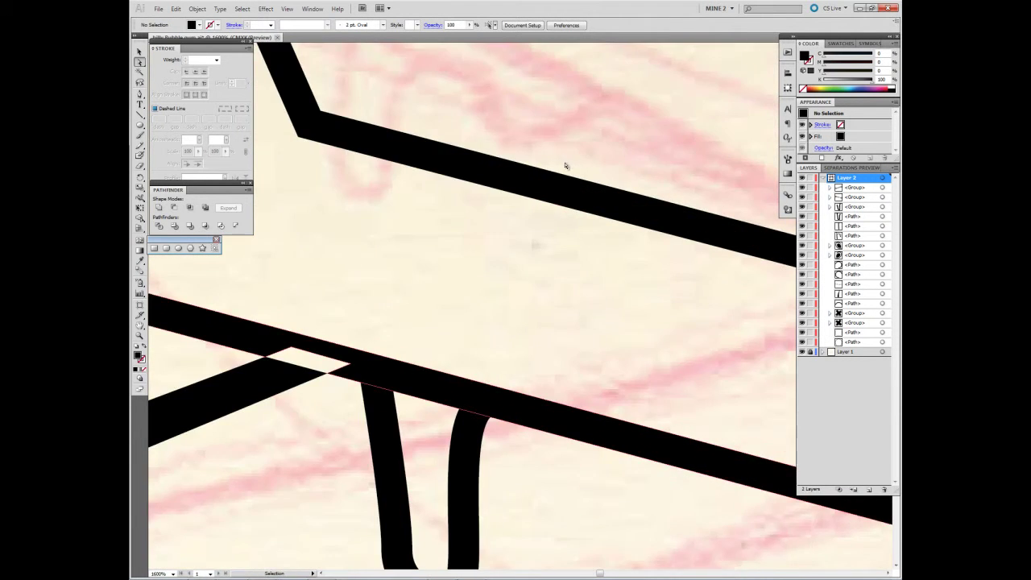
key("ctrl+plus")
key("ctrl+plus")
key("ctrl+plus")
key("p")
left_click(430, 419)
left_click(413, 325)
left_click(629, 392)
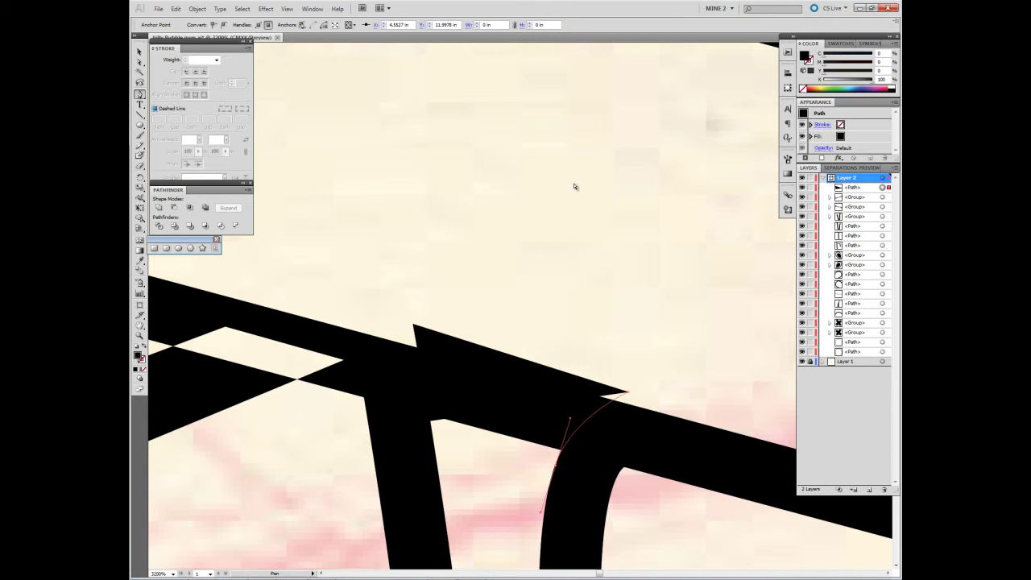
key("v")
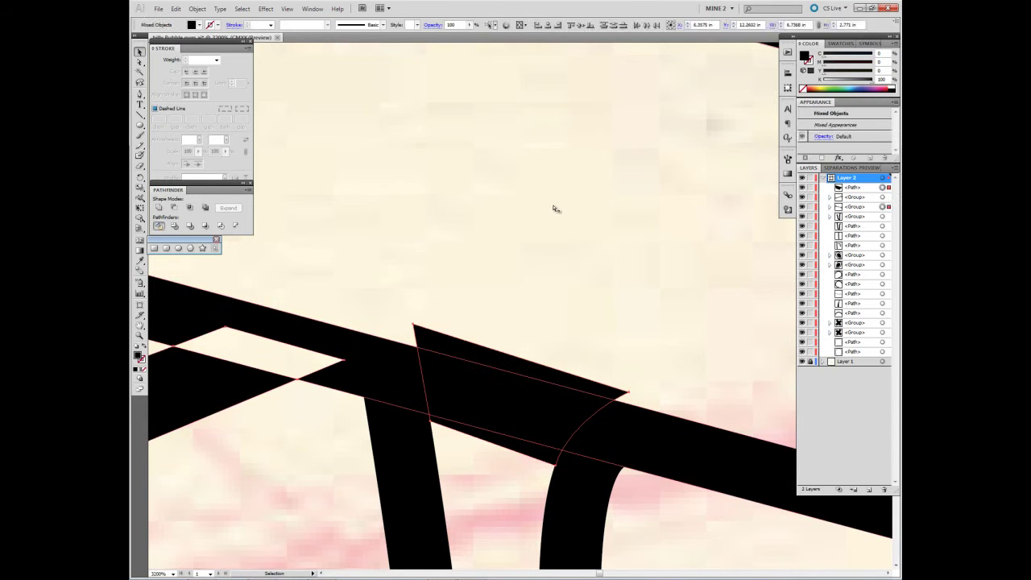
key("Delete")
key("a")
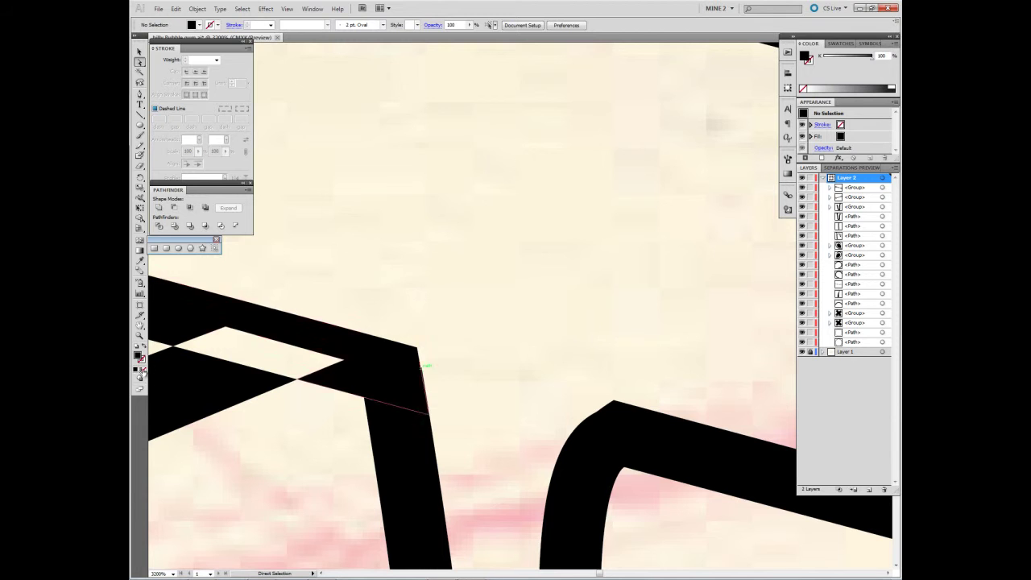
Reposition the bone outline's corner points so the curve settles into place.
scroll(426, 368, "up", 1)
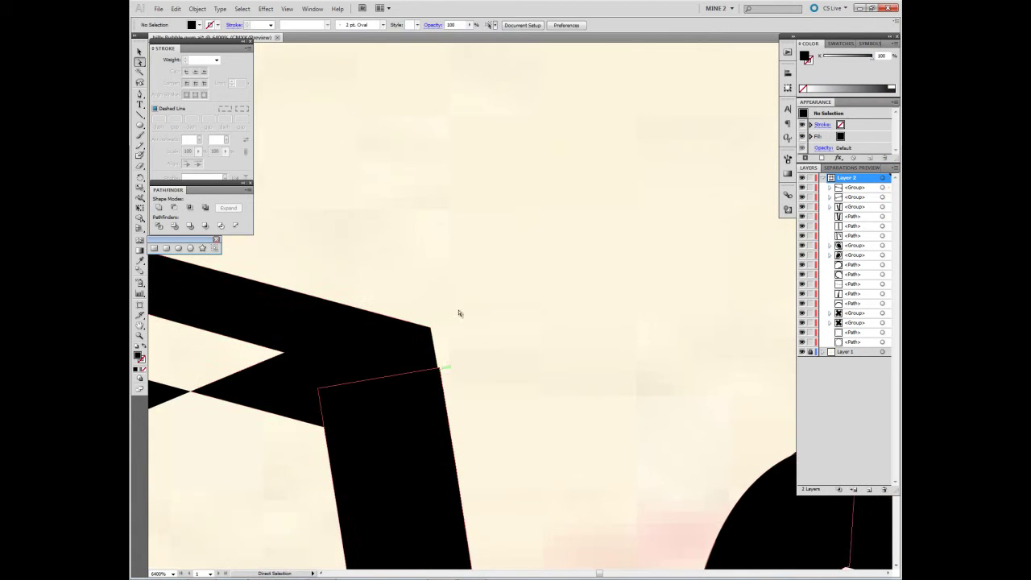
mouse_move(555, 209)
left_mouse_down()
mouse_move(573, 188)
mouse_move(531, 296)
left_mouse_up()
left_click_drag(491, 406, 492, 411)
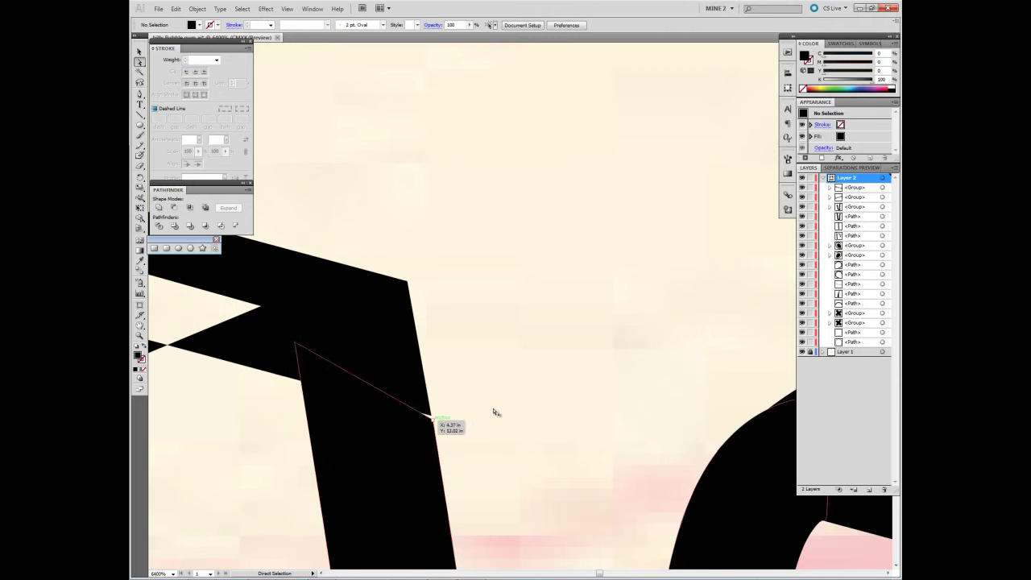
scroll(496, 409, "right", 3)
left_click(501, 408, "ctrl")
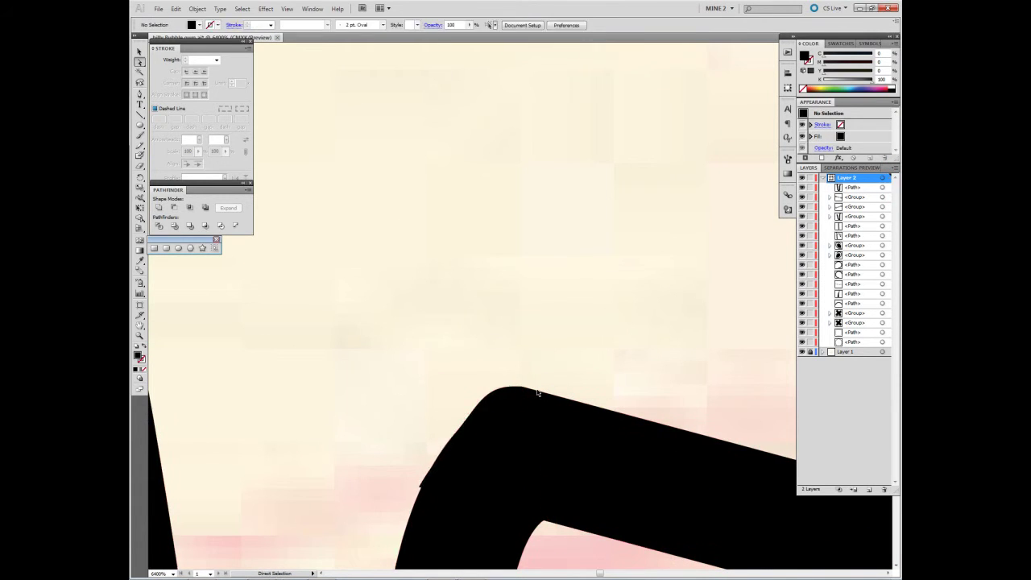
left_click(673, 398)
Erase the crossbone line where the two bones overlap.
scroll(672, 399, "down", 3)
scroll(674, 402, "down", 2)
scroll(674, 403, "down", 2)
scroll(520, 237, "down", 1)
scroll(597, 222, "down", 1)
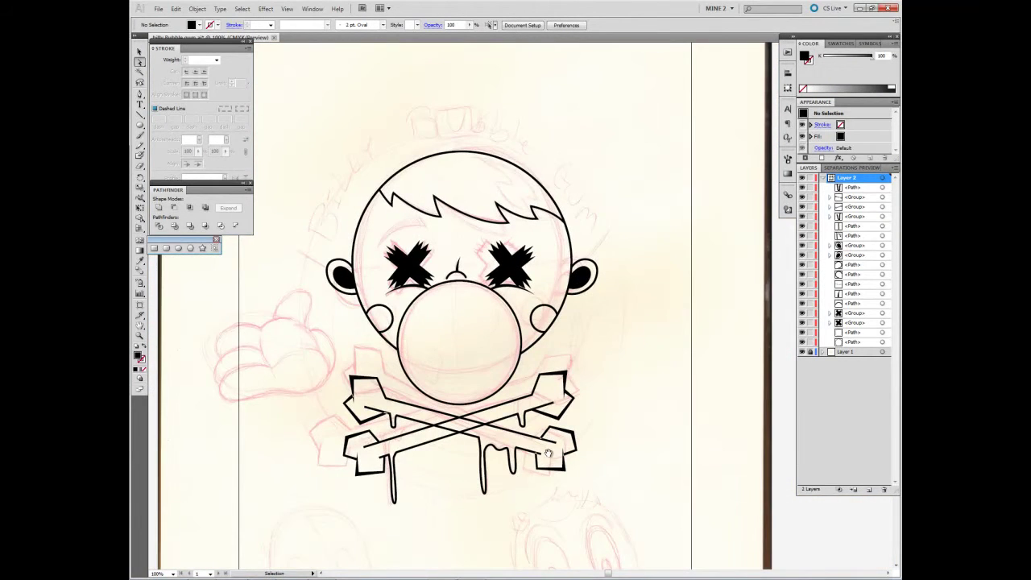
scroll(478, 393, "up", 4)
scroll(344, 352, "down", 3)
left_click(442, 420)
key("shift+e")
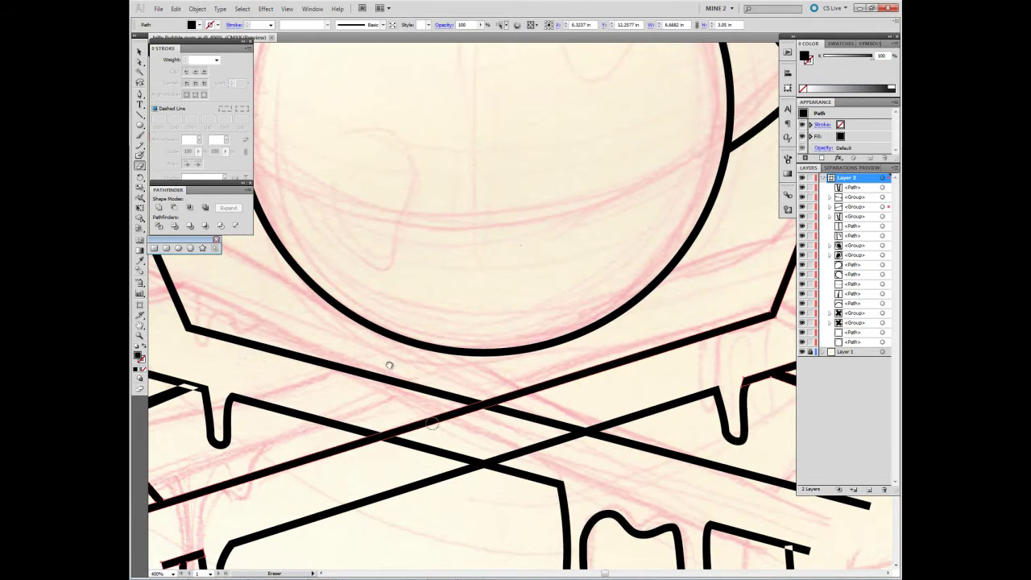
left_click_drag(475, 408, 483, 404)
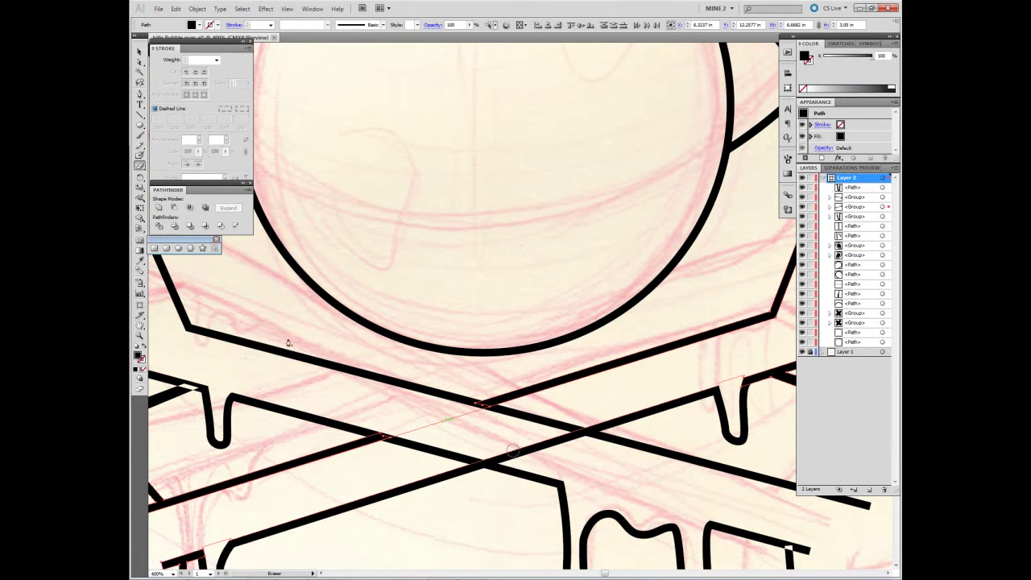
key("ctrl+z")
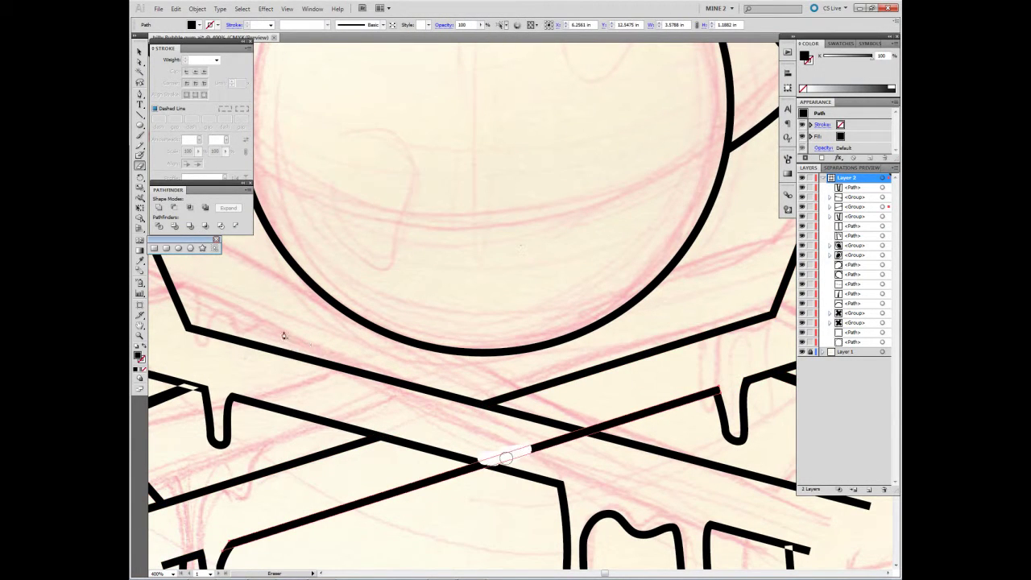
left_click_drag(588, 436, 587, 435)
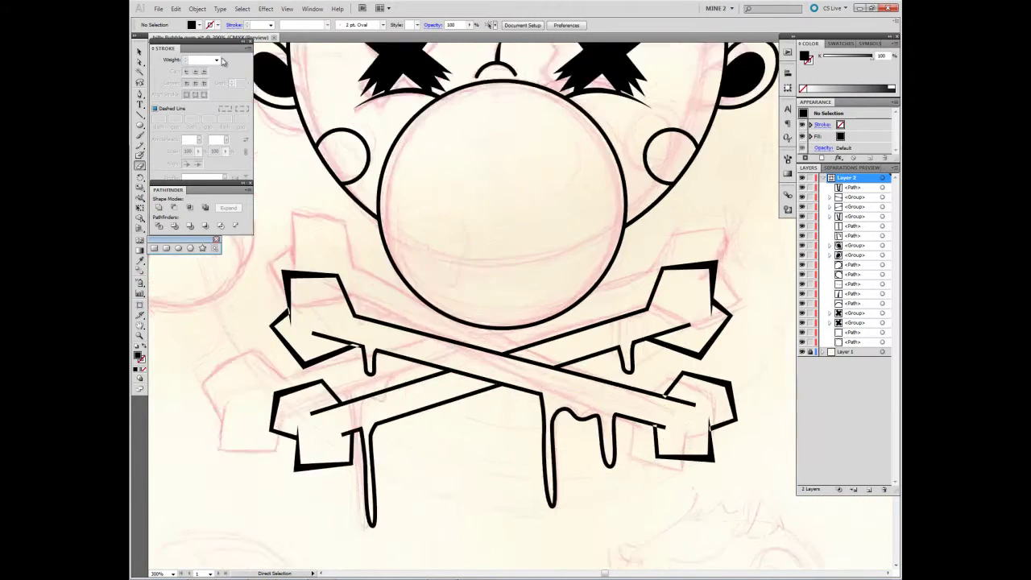
Switch to a 4 pt black stroke with no fill and start the hand outline curve.
key("shift+x")
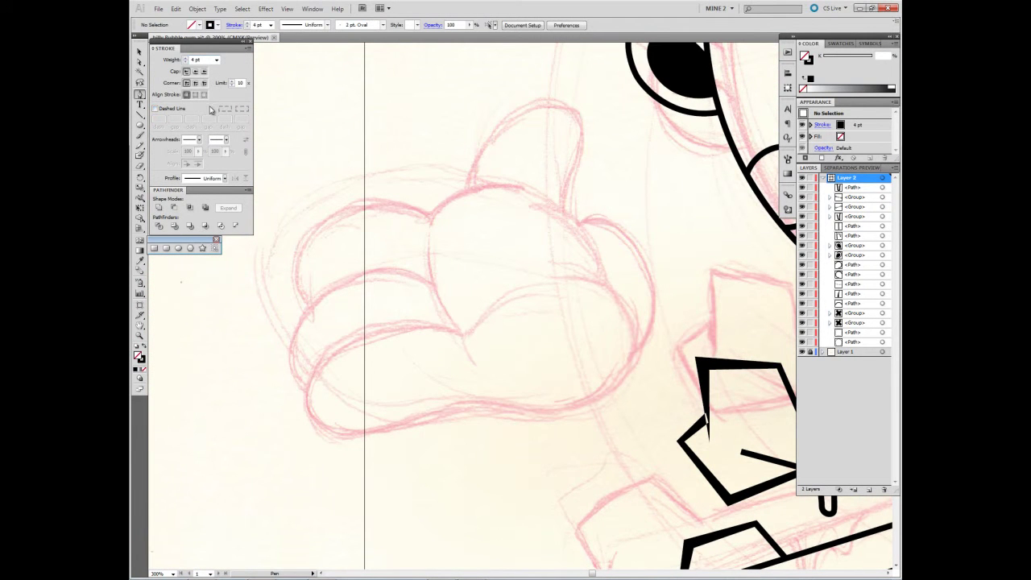
scroll(403, 322, "down", 2)
left_click(455, 292)
left_click_drag(306, 372, 333, 484)
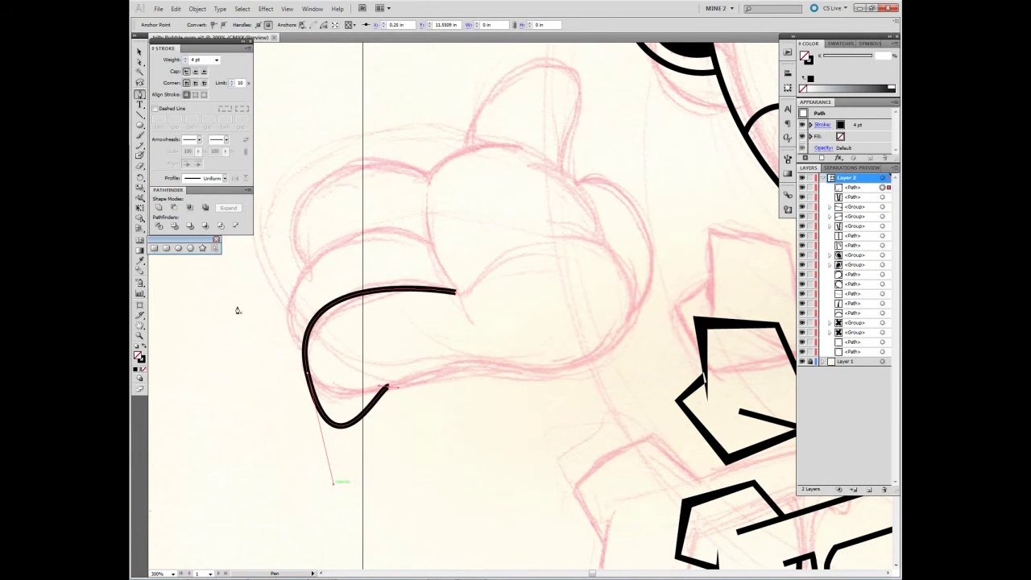
left_click(409, 373)
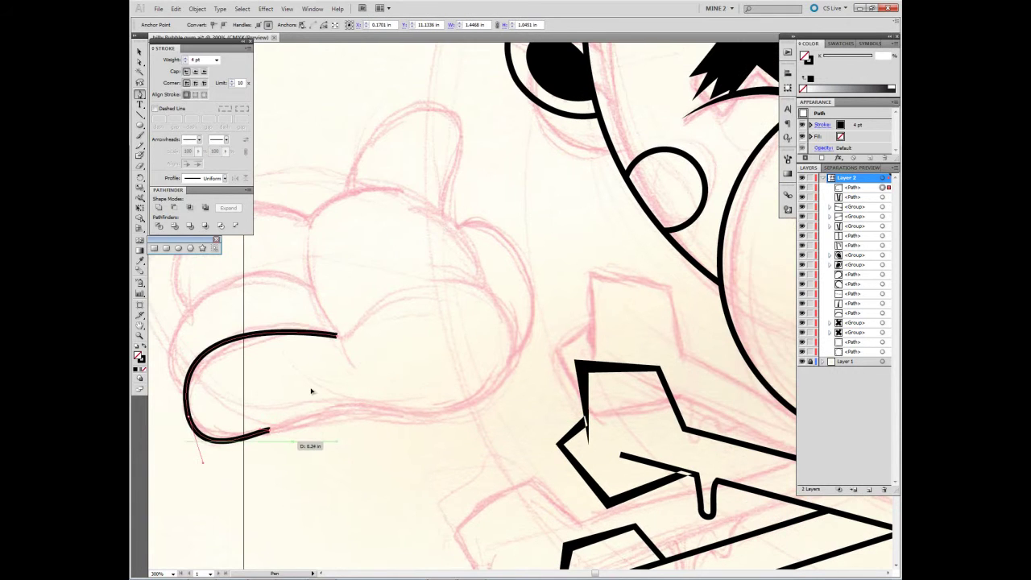
key("Delete")
scroll(287, 373, "down", 2)
key("ctrl+z")
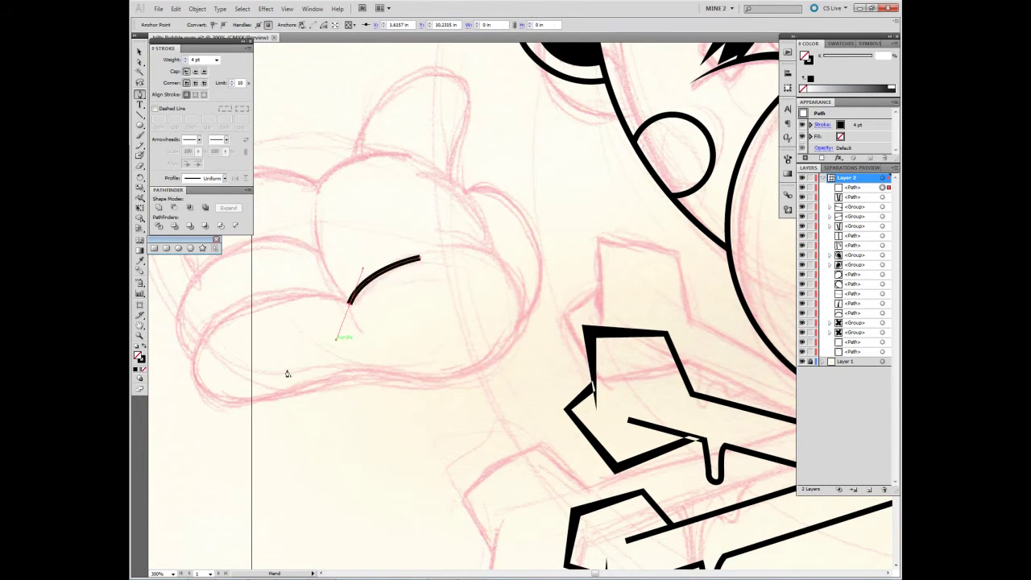
key("ctrl+z")
Trace the hand outline around its left side and bottom.
left_click(259, 377)
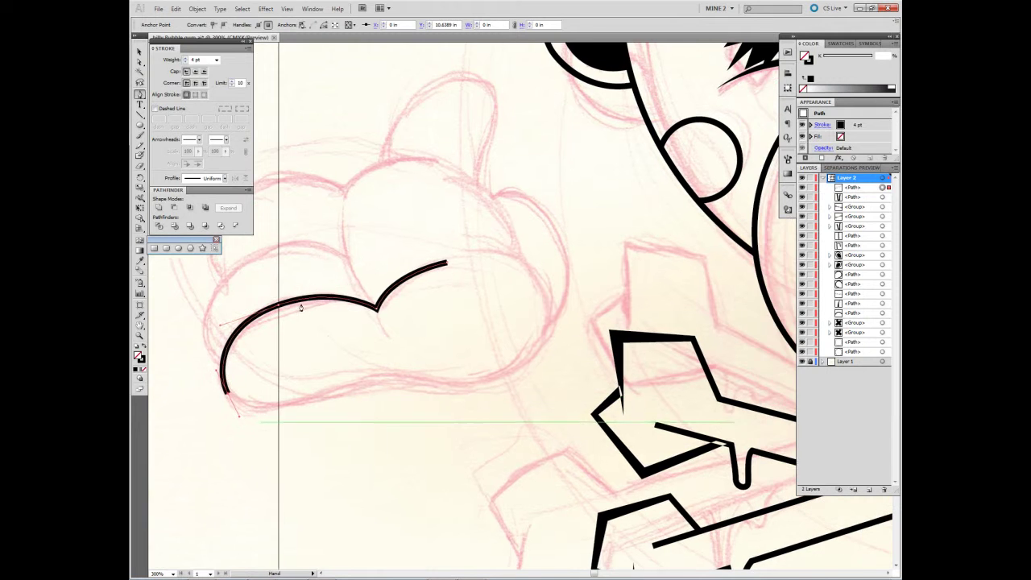
left_click(322, 439)
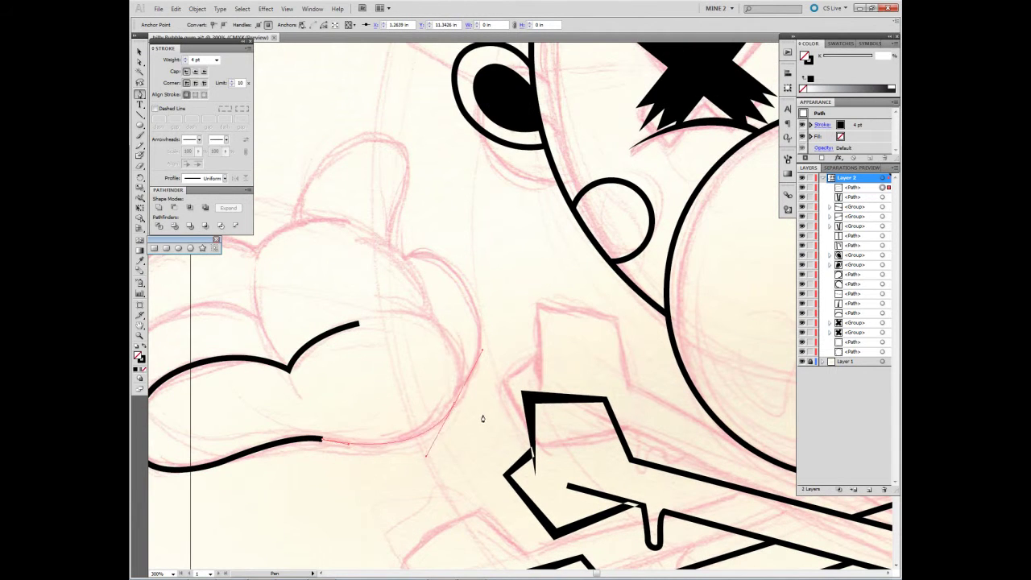
left_click(483, 419, "ctrl")
key("ctrl+plus")
Trace the raised finger's crease and outline curves down the hand.
left_click(468, 342)
scroll(451, 302, "down", 1)
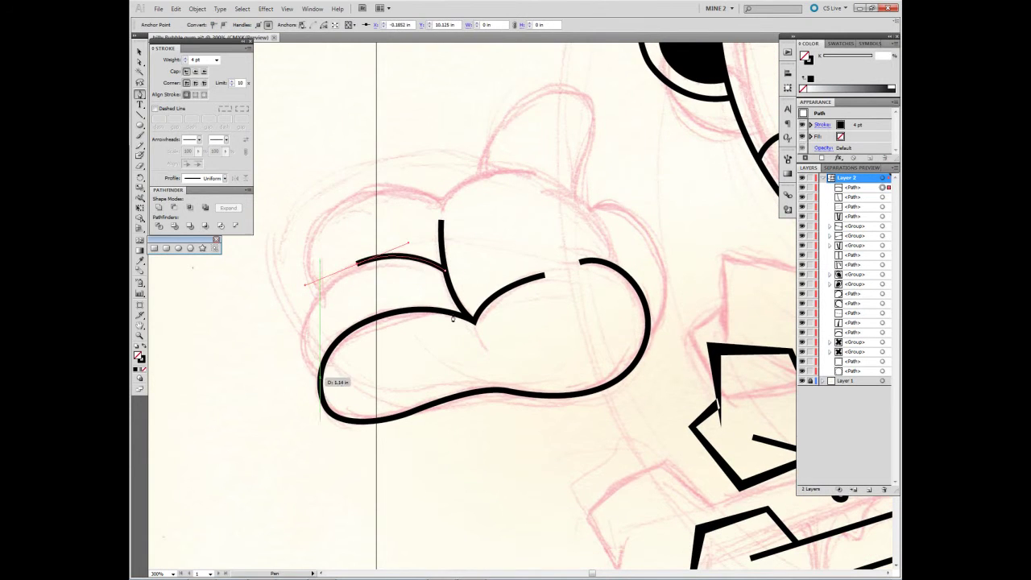
scroll(456, 339, "up", 4)
mouse_move(396, 373)
left_mouse_down()
mouse_move(389, 282)
mouse_move(292, 334)
left_mouse_up()
left_click_drag(620, 465, 467, 533)
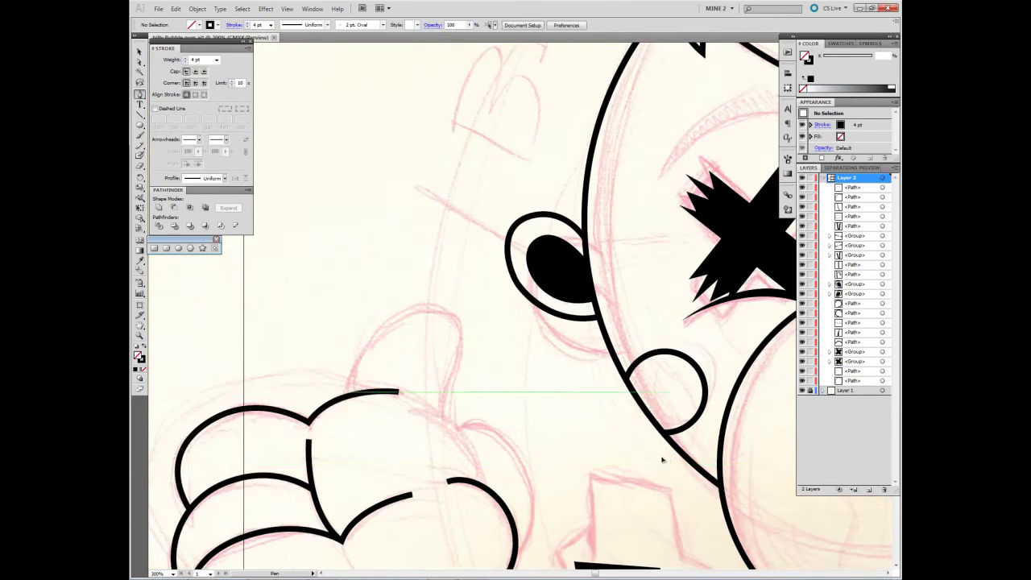
left_click_drag(435, 257, 512, 288)
mouse_move(446, 299)
left_mouse_down()
mouse_move(437, 330)
mouse_move(478, 364)
mouse_move(447, 312)
mouse_move(436, 371)
left_mouse_up()
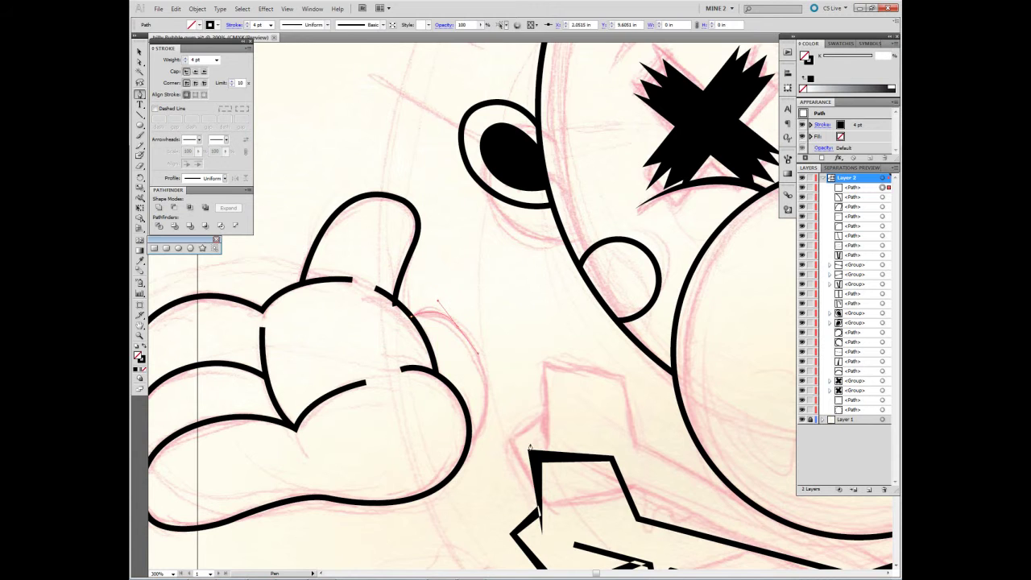
left_click_drag(464, 419, 458, 369)
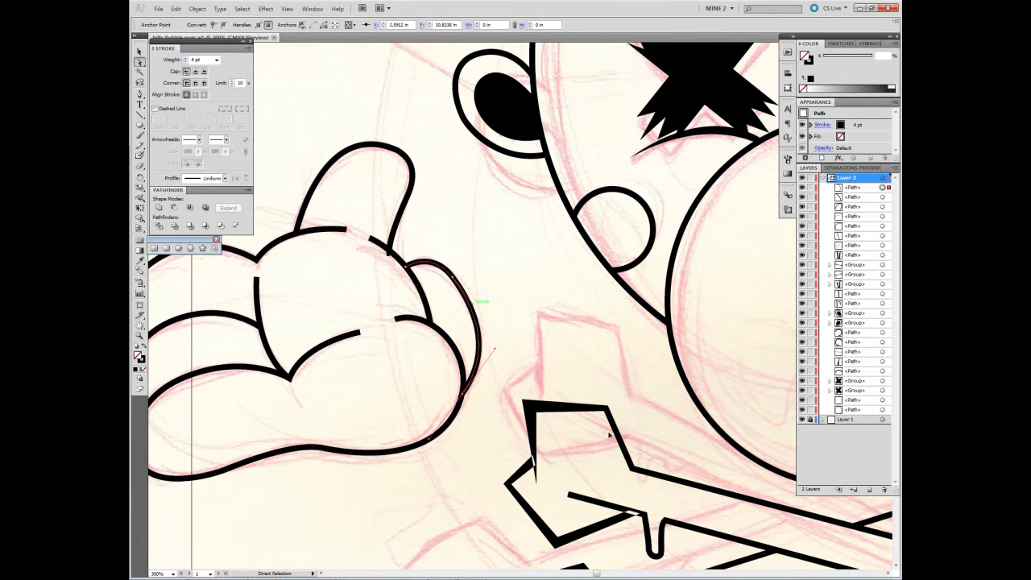
left_click(547, 445, "ctrl")
Nudge the left finger crease into place.
mouse_move(435, 314)
left_mouse_down()
mouse_move(512, 427)
mouse_move(493, 365)
left_mouse_up()
left_click_drag(311, 355, 308, 354)
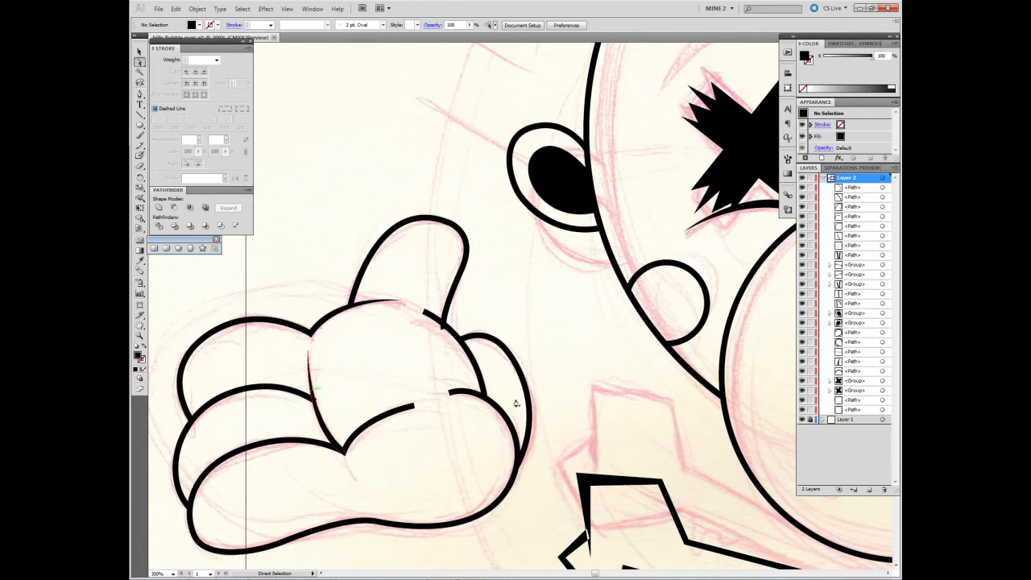
key("ctrl+plus")
key("ctrl+plus")
key("ctrl+plus")
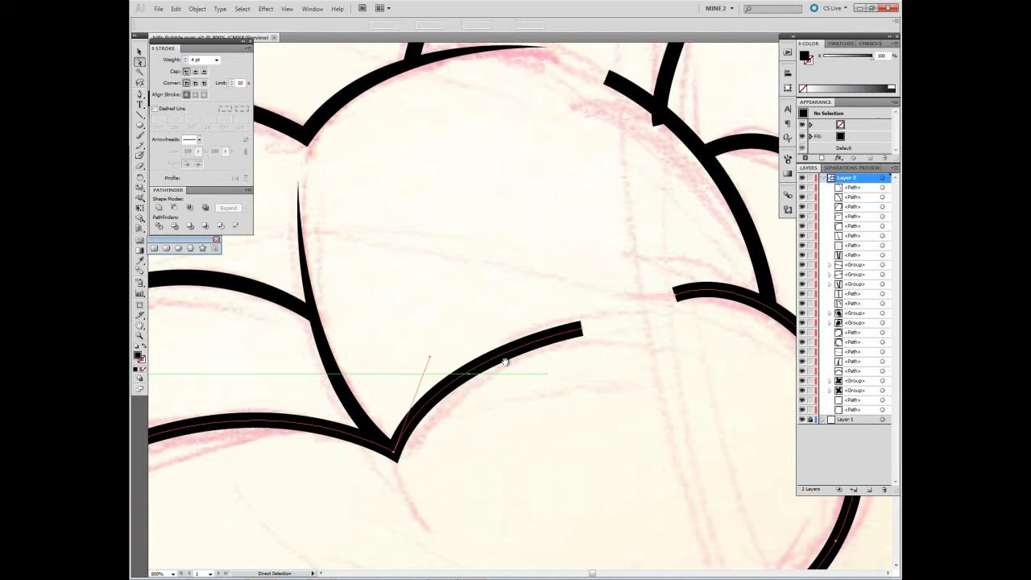
scroll(588, 384, "right", 5)
scroll(599, 396, "up", 1)
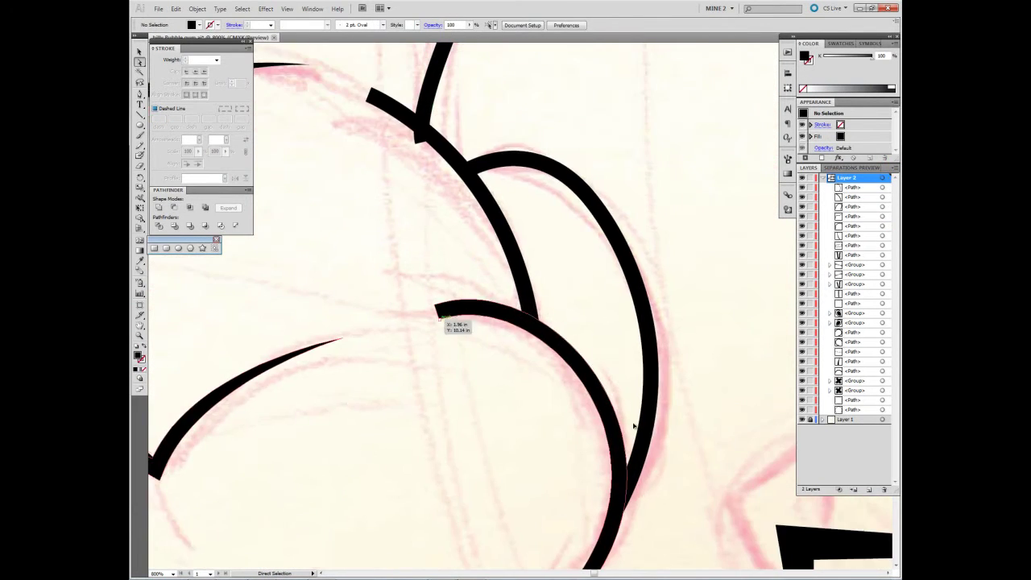
left_click_drag(605, 346, 653, 367)
key("ctrl+minus")
Tuck the finger outline's end against the thumb's base to close the gap.
left_click_drag(446, 410, 448, 407)
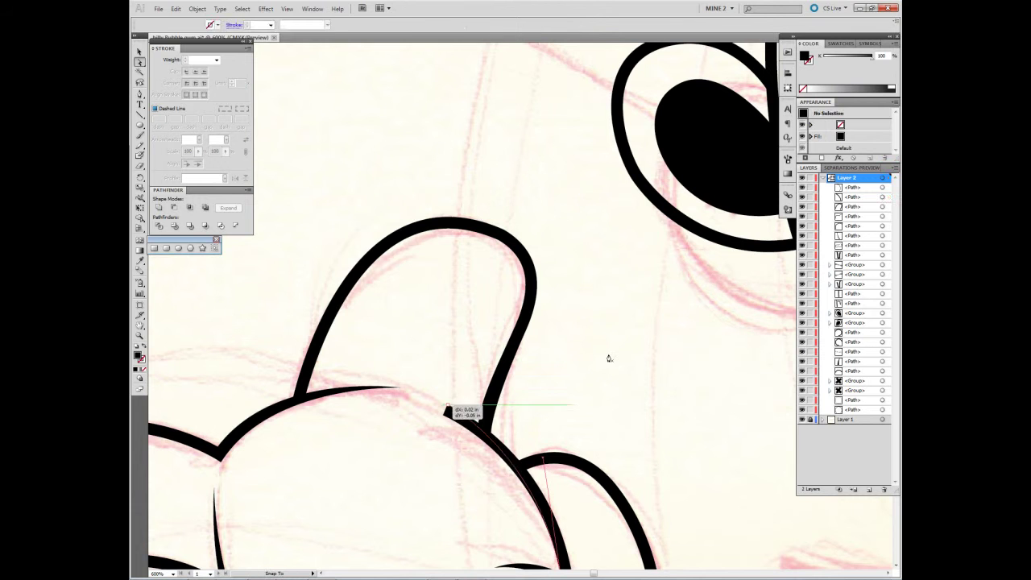
left_click_drag(770, 393, 746, 326)
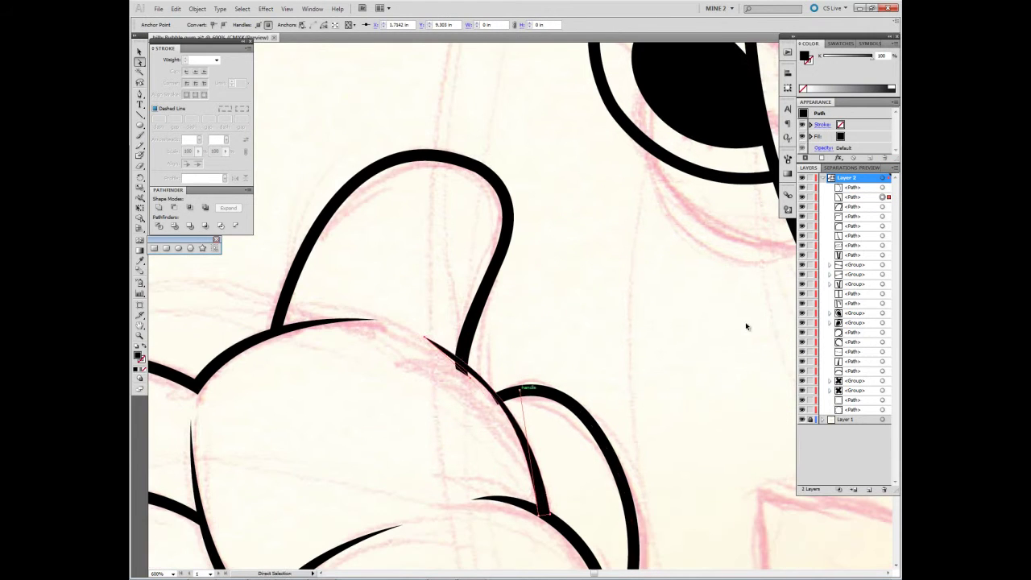
left_click(745, 323)
left_click(470, 372)
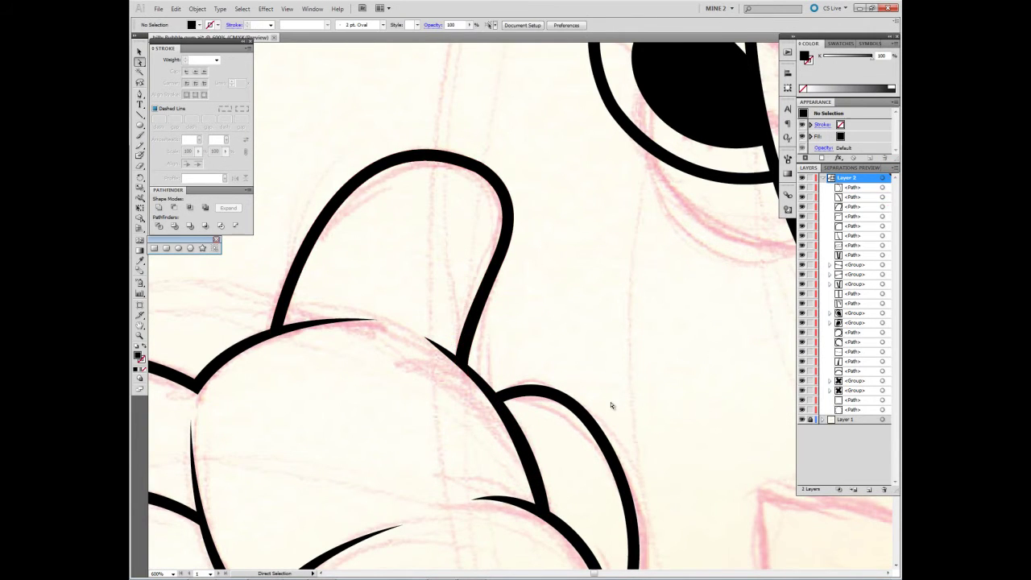
left_click(612, 405)
key("ctrl+minus")
key("ctrl+minus")
key("ctrl+minus")
key("ctrl+minus")
Group the hand paths and reflect a copy to the right of the face.
left_click_drag(306, 275, 441, 411)
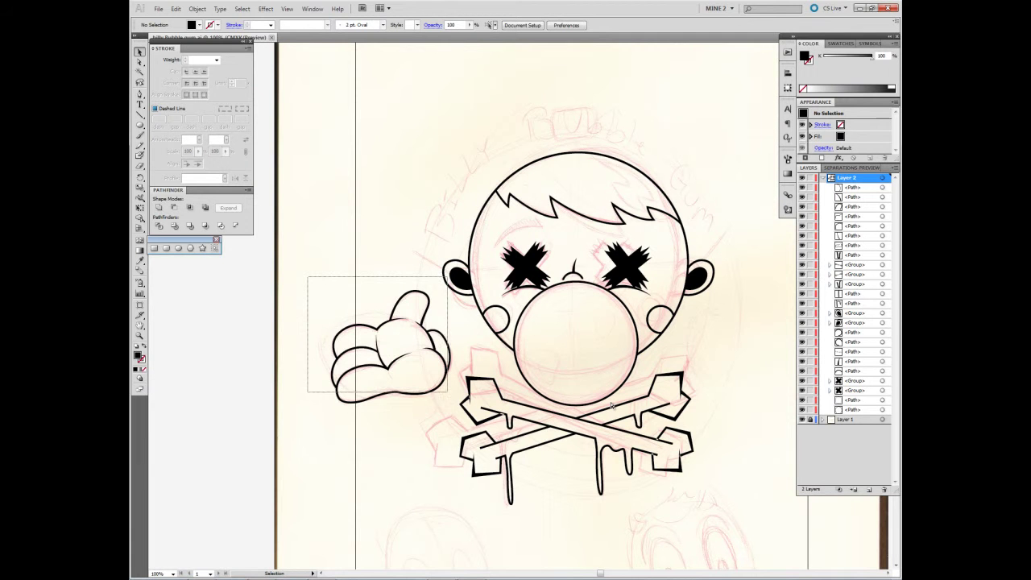
right_click(437, 371)
left_click(460, 415)
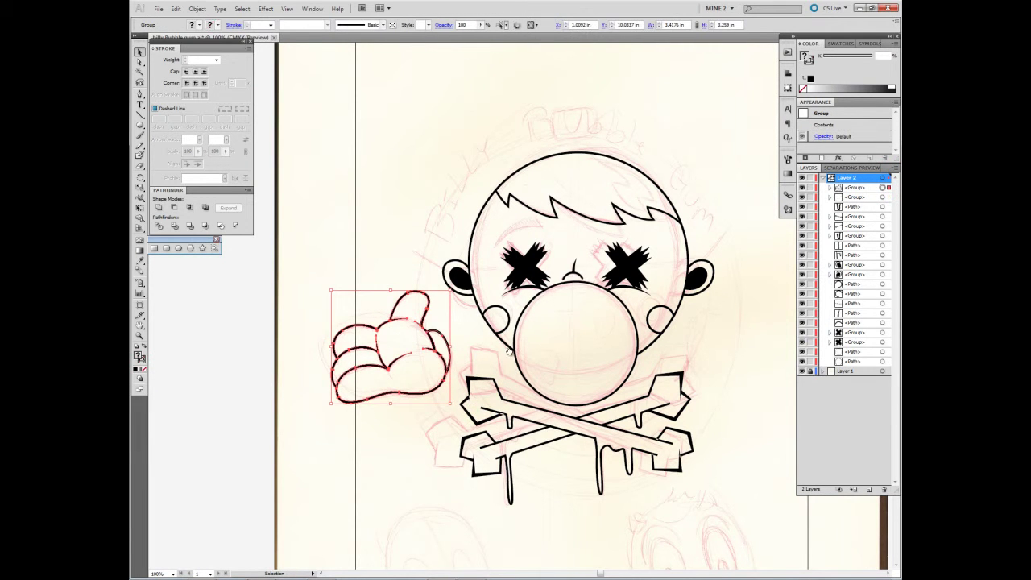
left_click(198, 8)
left_click(355, 55)
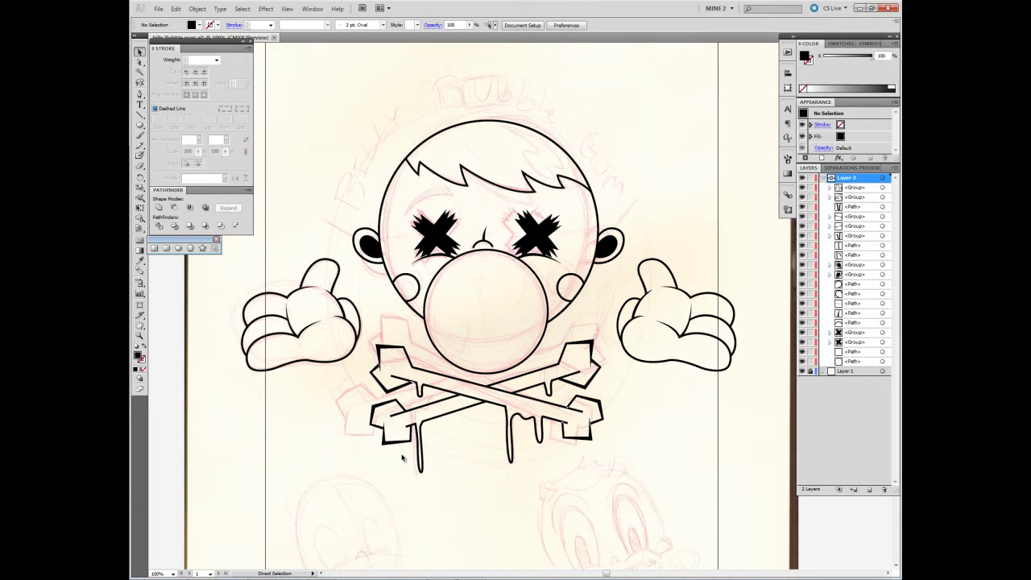
key("ctrl+shift+w")
key("ctrl+shift+w")
key("ctrl+shift+w")
Group the crossbones with their drips (Ctrl+G) and delete the vertical centre guide.
left_click(402, 456)
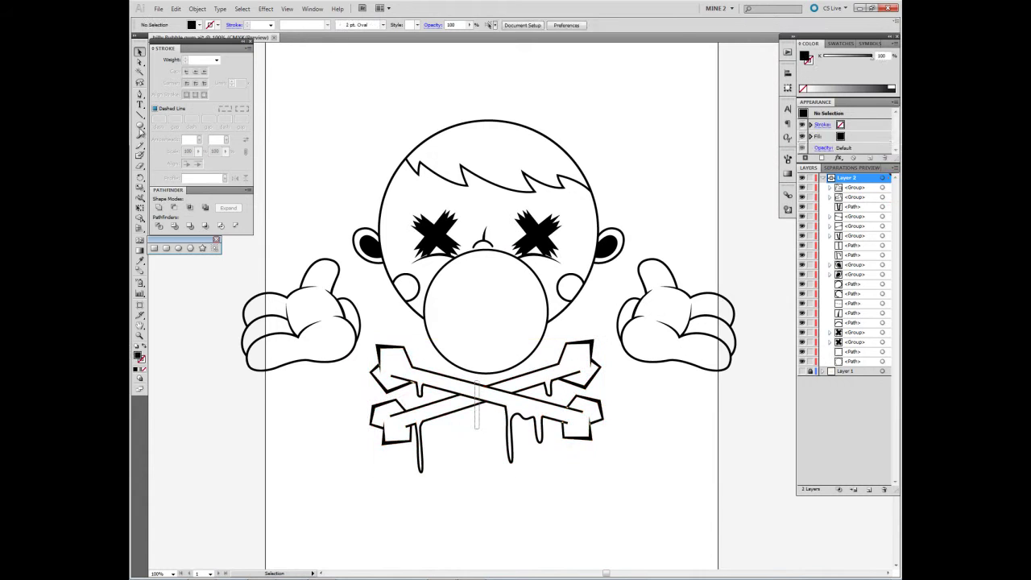
left_click(509, 455, "shift")
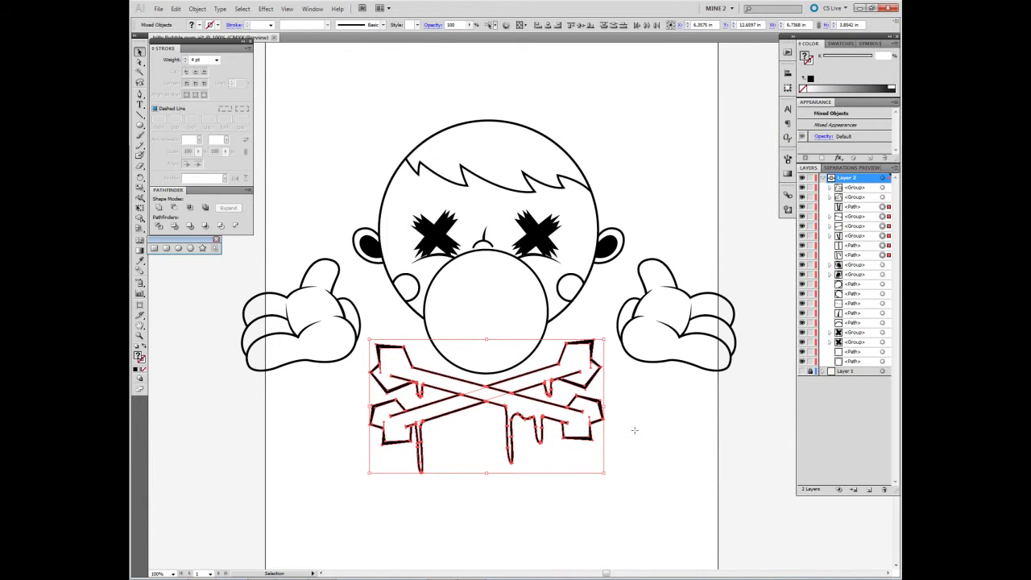
key("ctrl+alt+bracketleft")
key("ctrl+r")
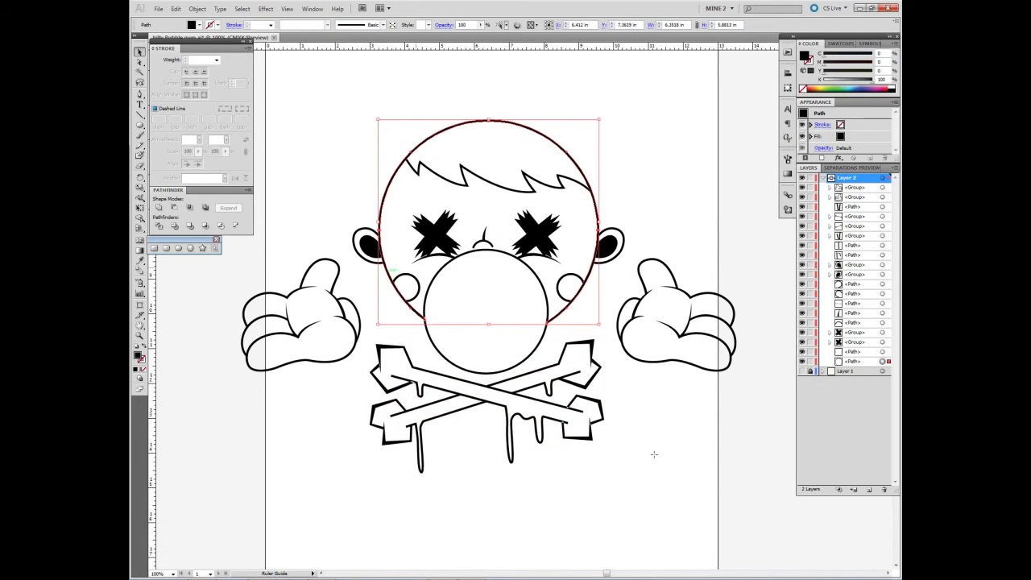
left_click(678, 471)
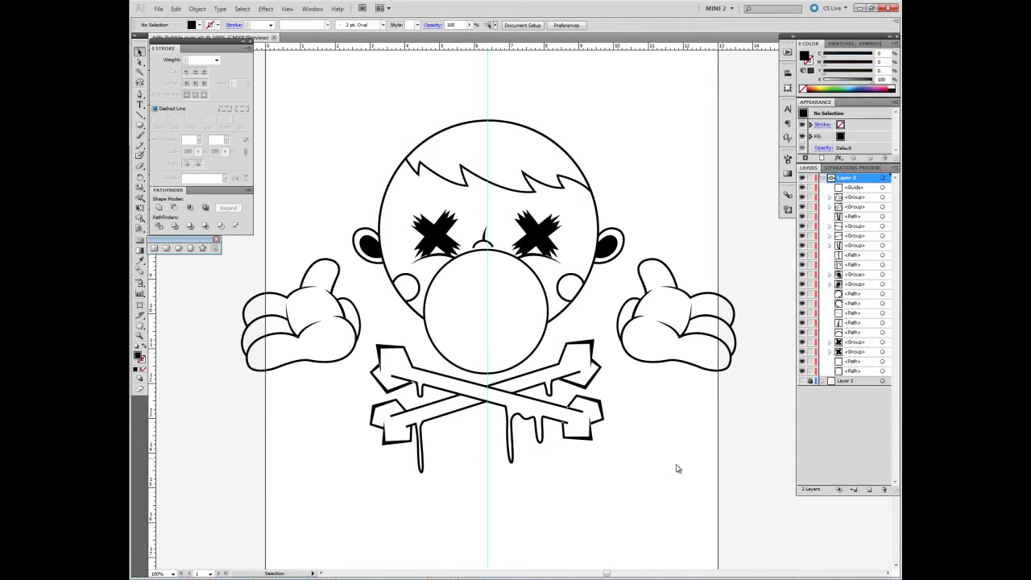
key("ctrl+z")
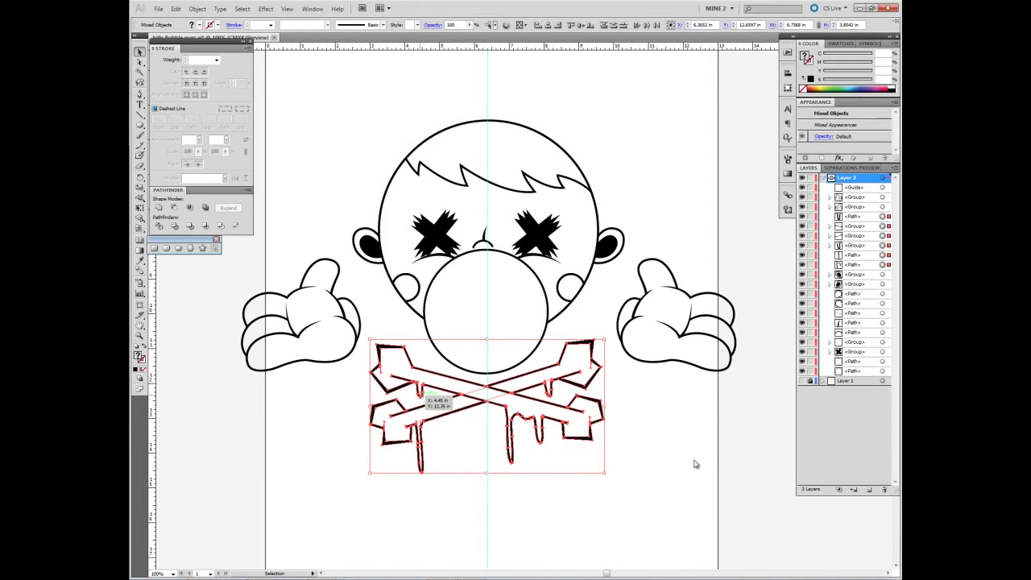
key("ctrl+g")
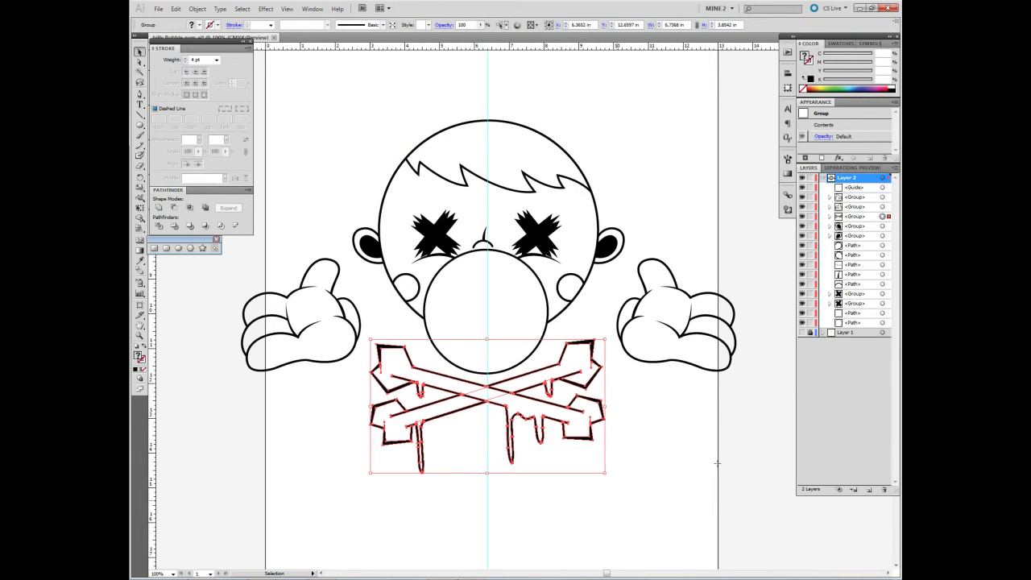
left_click(673, 464)
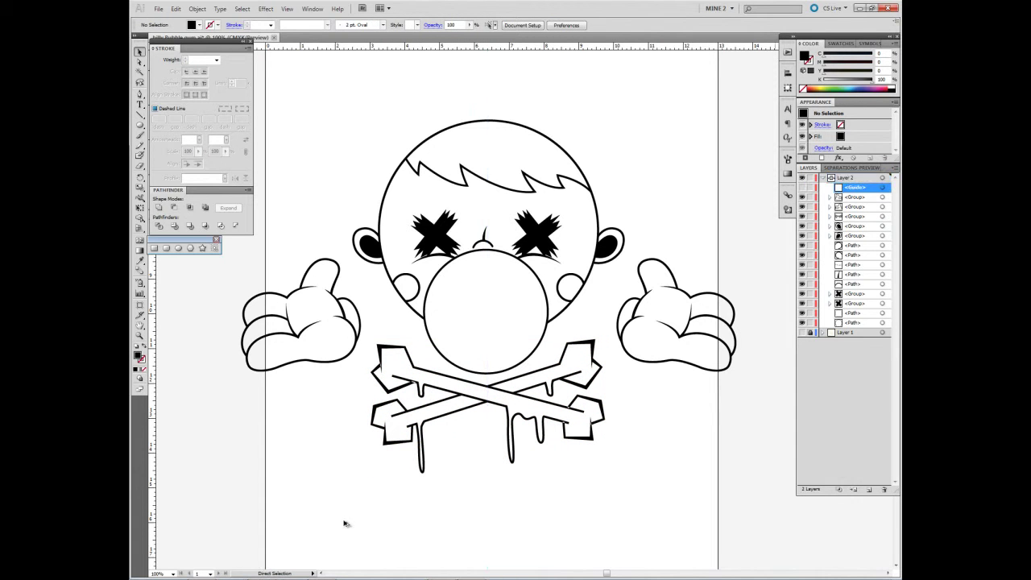
key("Delete")
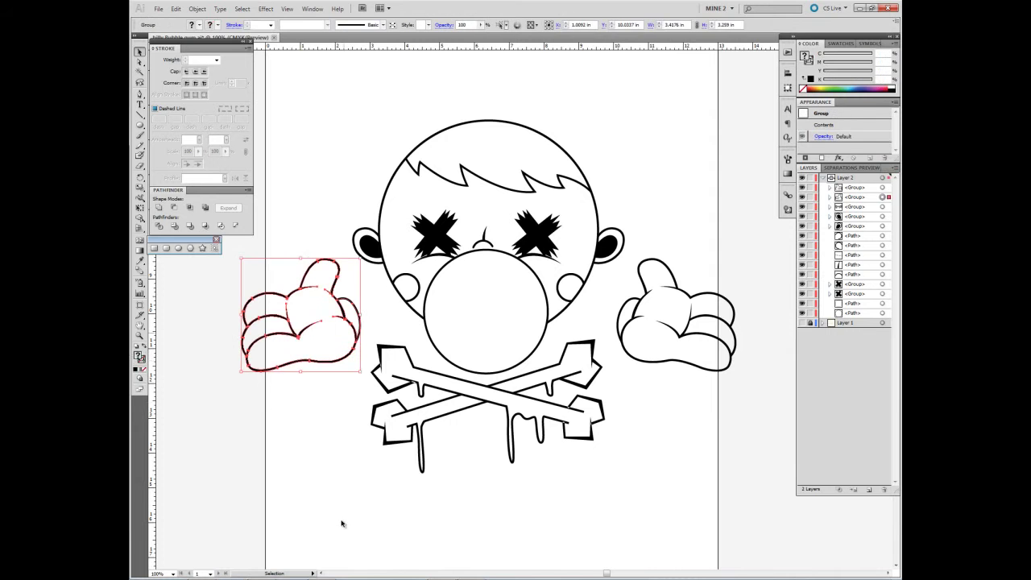
Group all artwork, paste a copy in front, and make it a Live Paint group.
key("ctrl+a")
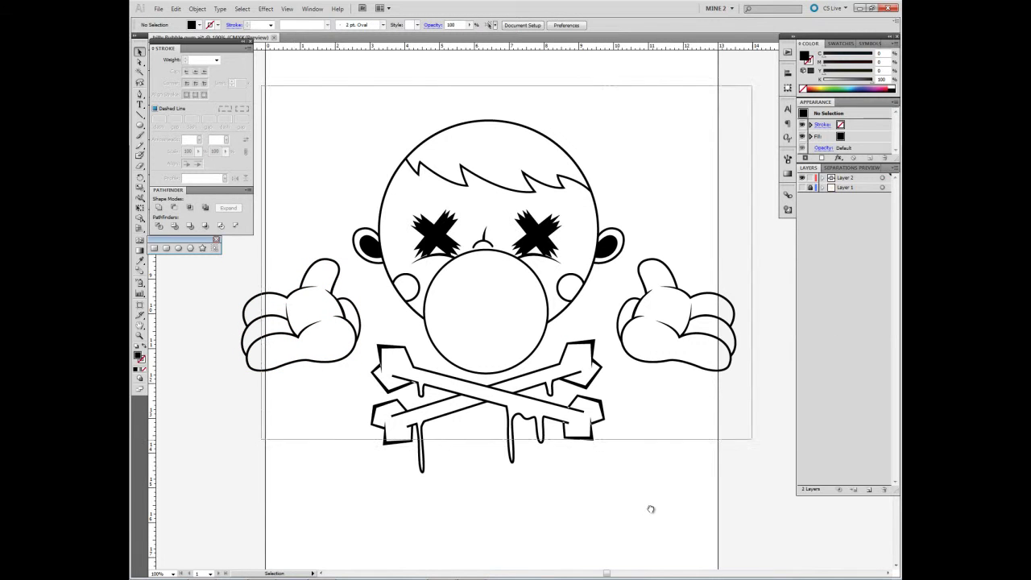
key("ctrl+g")
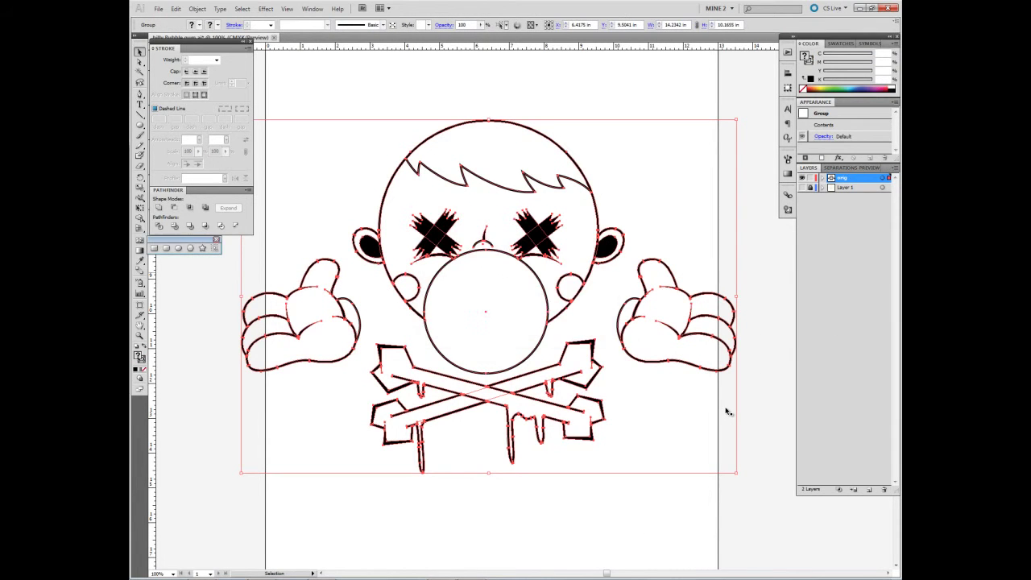
key("ctrl+f")
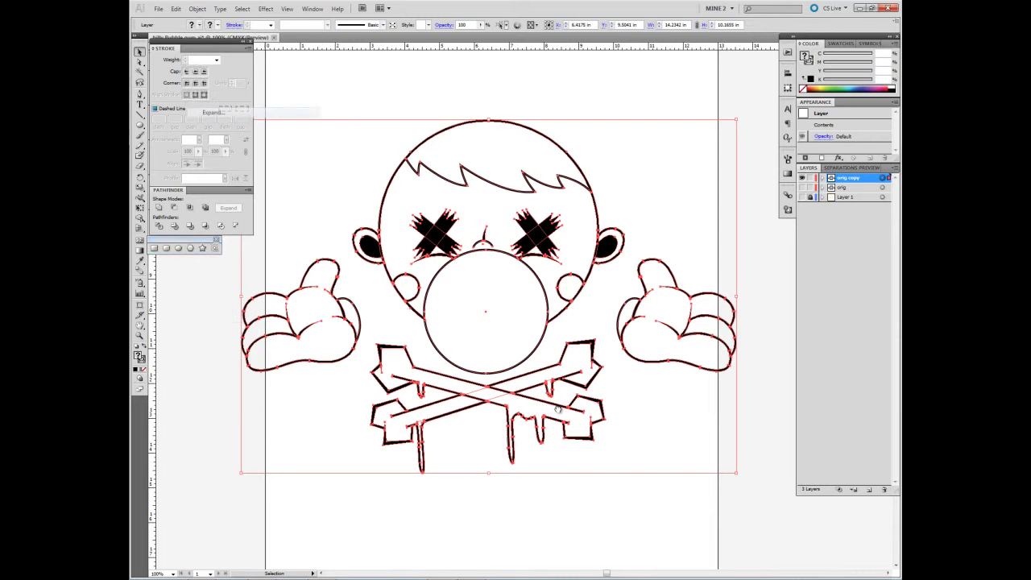
key("alt+o")
key("Down")
key("Down")
key("Down")
key("Right")
key("Return")
Fill the gum bubble, both cheeks and the crossbones light blue with the Live Paint Bucket.
key("k")
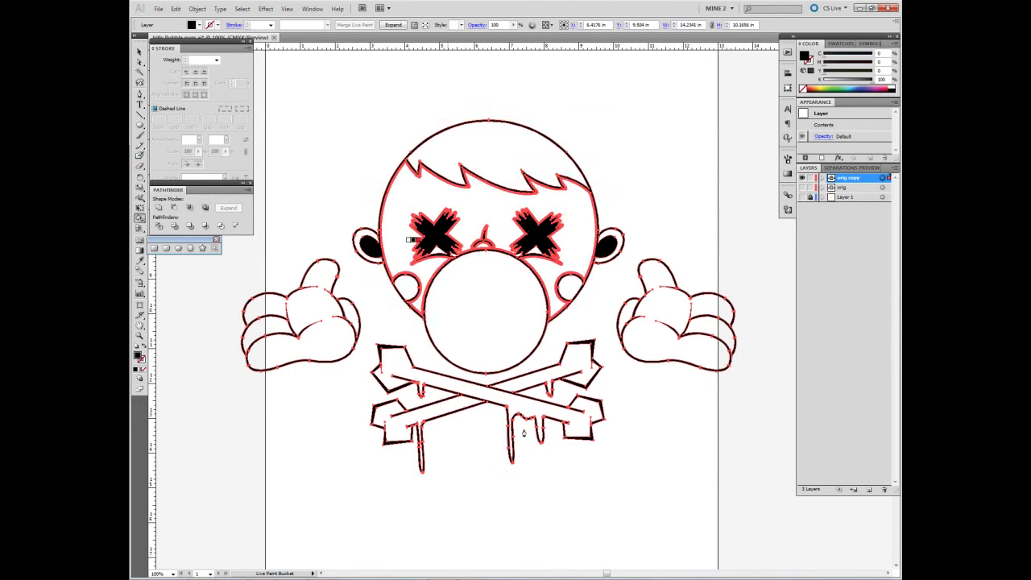
double_click(137, 354)
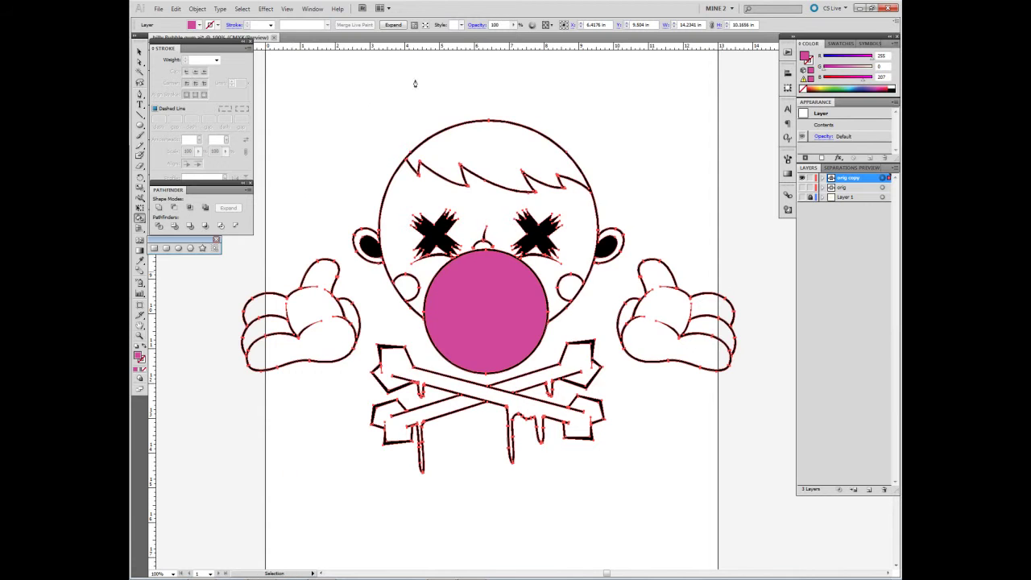
key("Return")
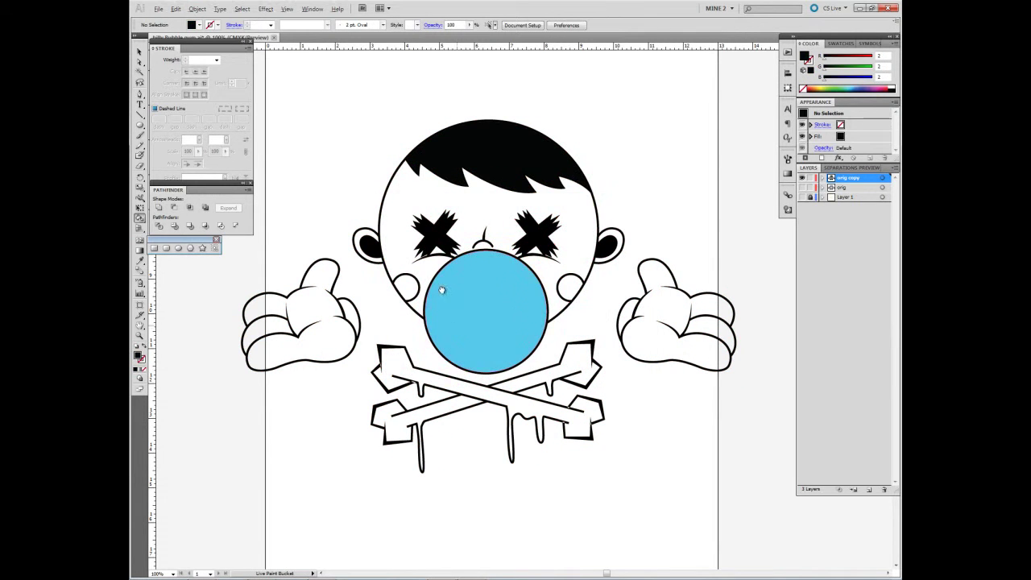
key("ctrl+plus")
scroll(586, 324, "down", 3)
scroll(585, 325, "down", 3)
key("ctrl+minus")
key("ctrl+minus")
key("ctrl+minus")
key("ctrl+minus")
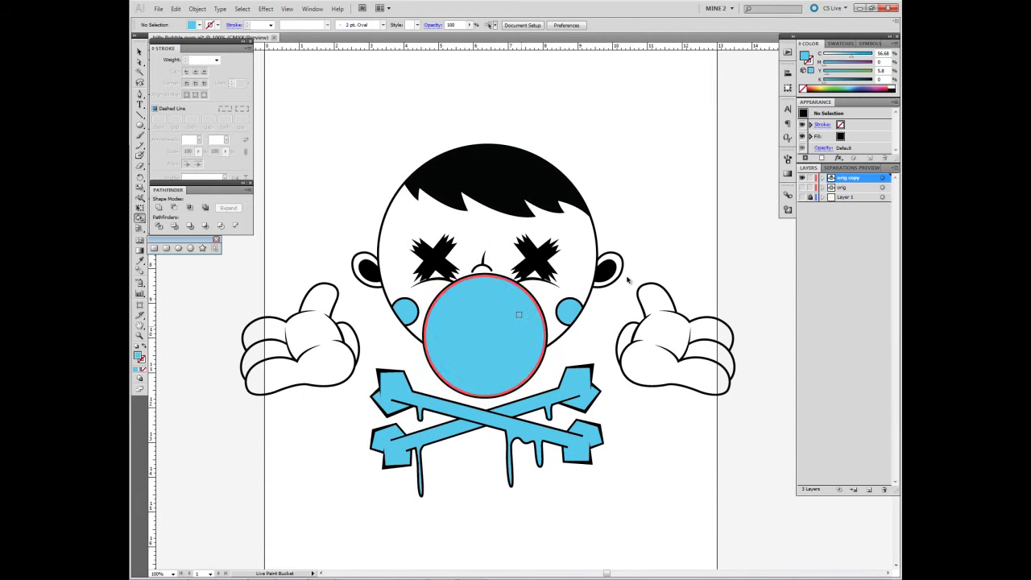
key("ctrl+l")
Draw white ellipse highlights on the bubble's upper right and bottom.
key("ctrl+equal")
key("ctrl+equal")
key("l")
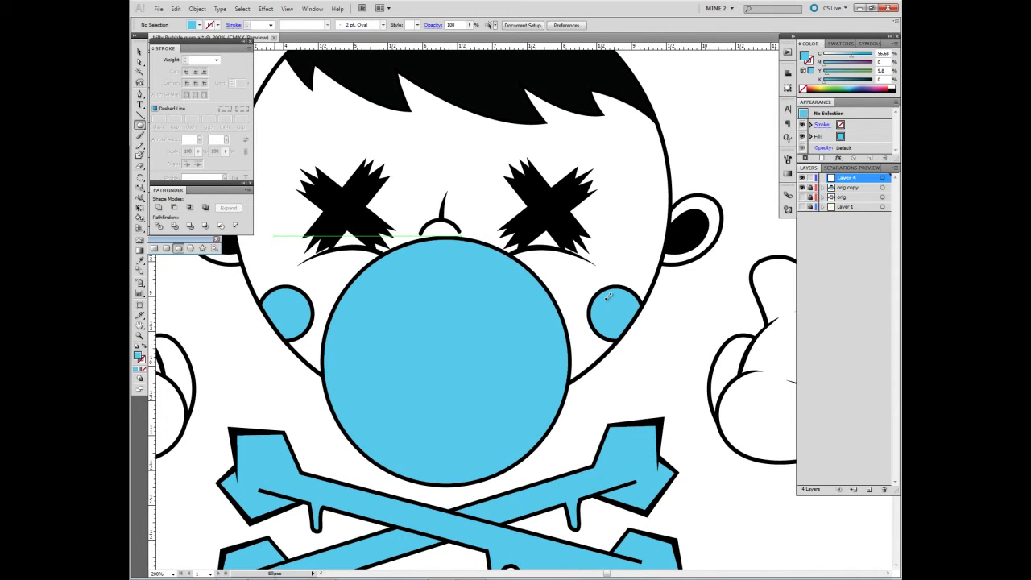
left_click_drag(603, 326, 539, 351)
left_click_drag(361, 421, 483, 480)
left_click_drag(447, 310, 588, 342)
Draw a curved white highlight shape along the edge of the black hair.
key("ctrl+equal")
key("p")
left_click(741, 486)
left_click_drag(476, 290, 266, 254)
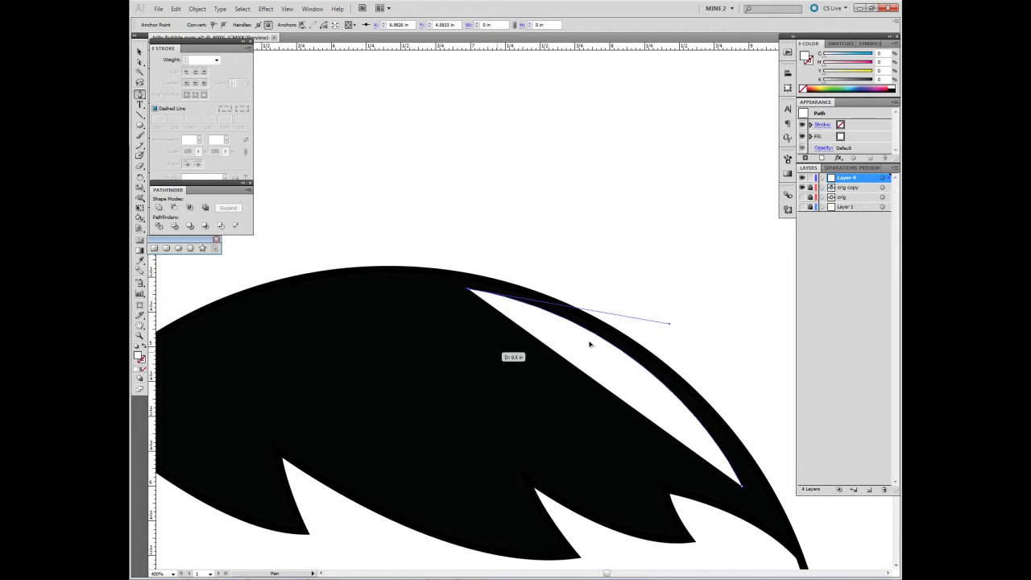
left_click_drag(577, 398, 603, 427)
left_click_drag(358, 502, 322, 451)
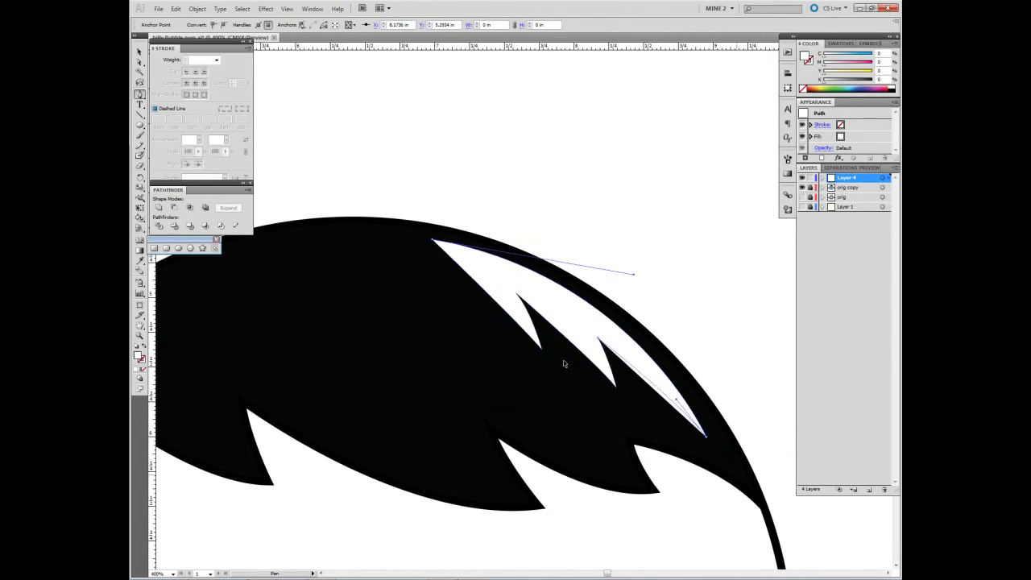
scroll(599, 379, "left", 5)
scroll(599, 378, "down", 1)
left_click_drag(377, 365, 352, 400)
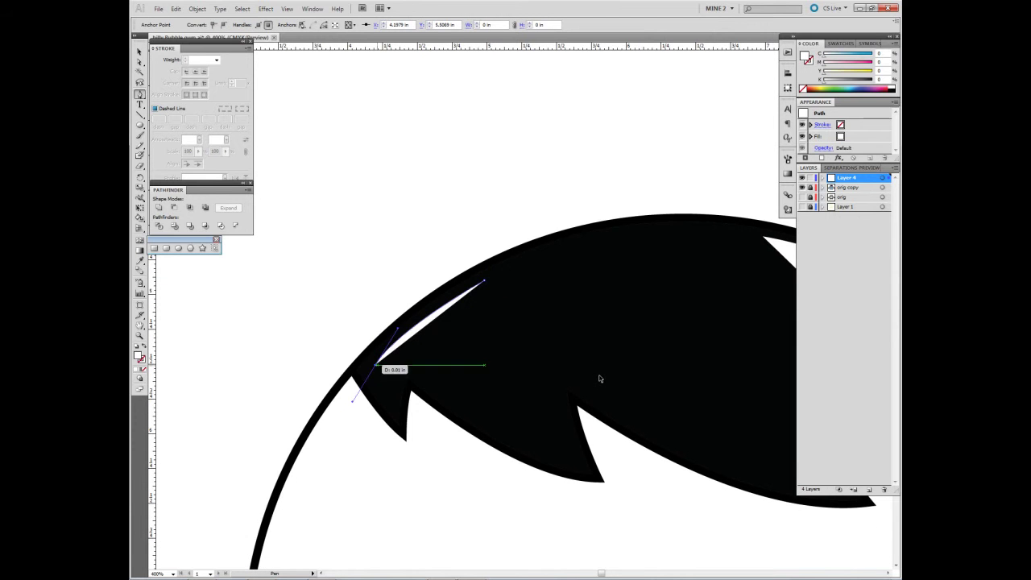
Add a second, spiked white highlight streak across the hair fringe.
left_click(483, 281)
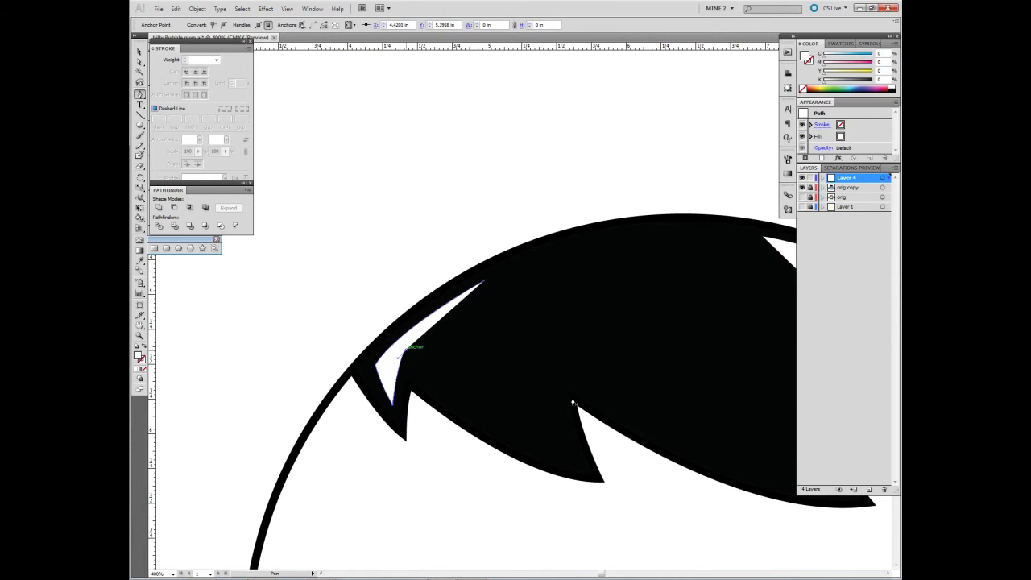
scroll(573, 397, "down", 1)
scroll(573, 397, "right", 1)
left_click(504, 427)
left_click(465, 353)
left_click(427, 288)
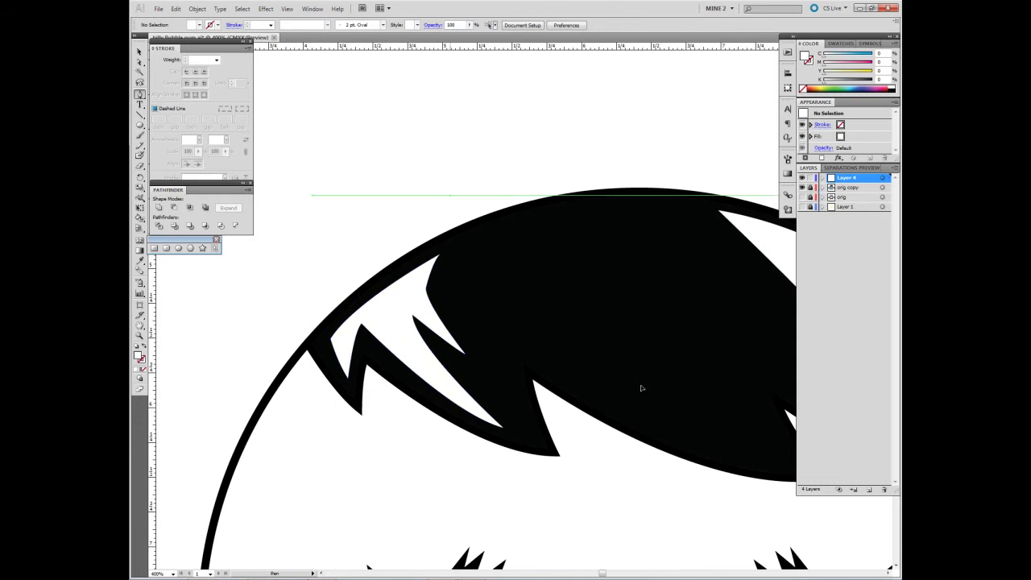
Refine the curves and tip of the hair streak, then deselect it.
key("ctrl+0")
scroll(490, 347, "up", 4)
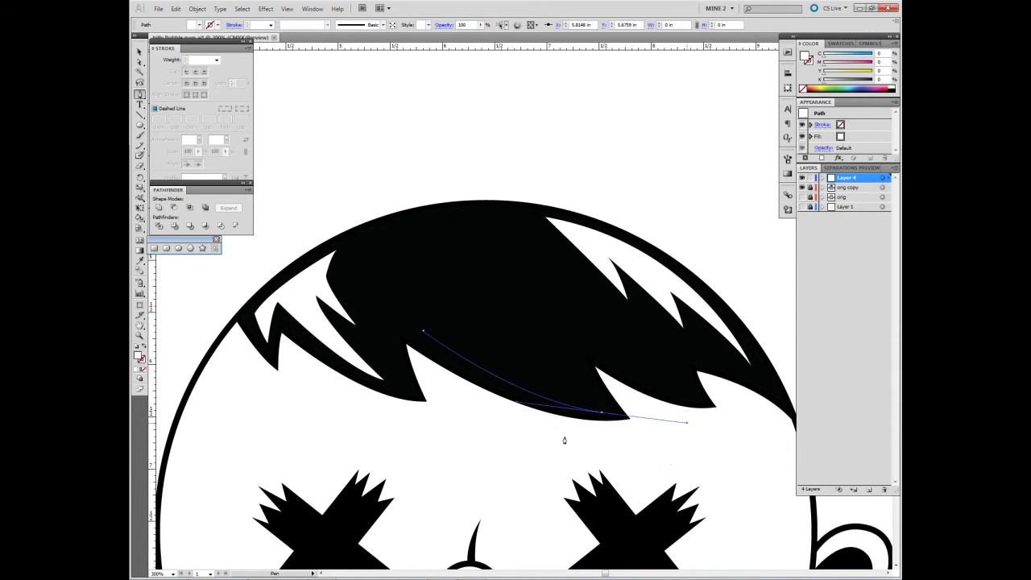
left_click_drag(564, 440, 481, 451)
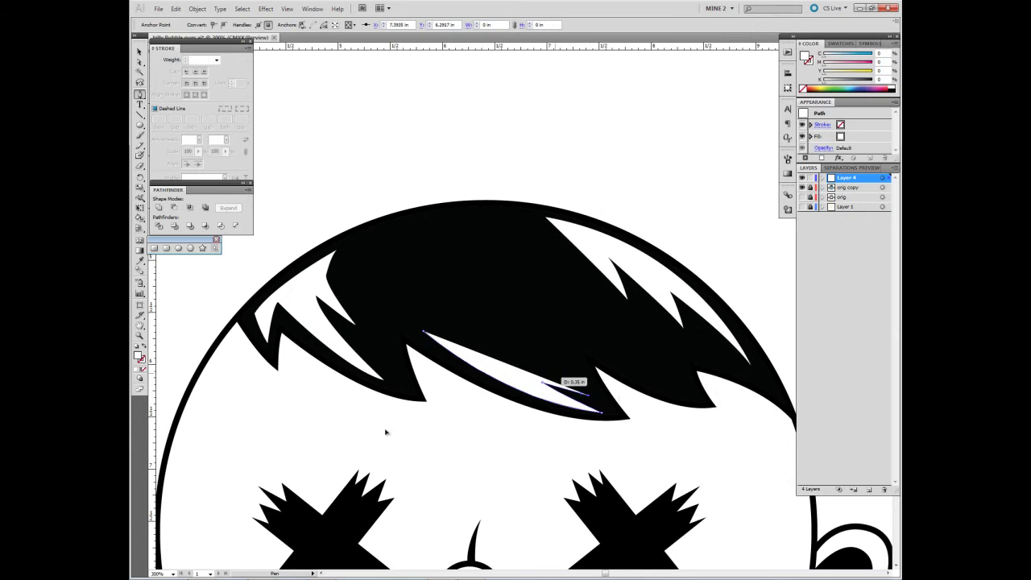
left_click_drag(385, 432, 372, 429)
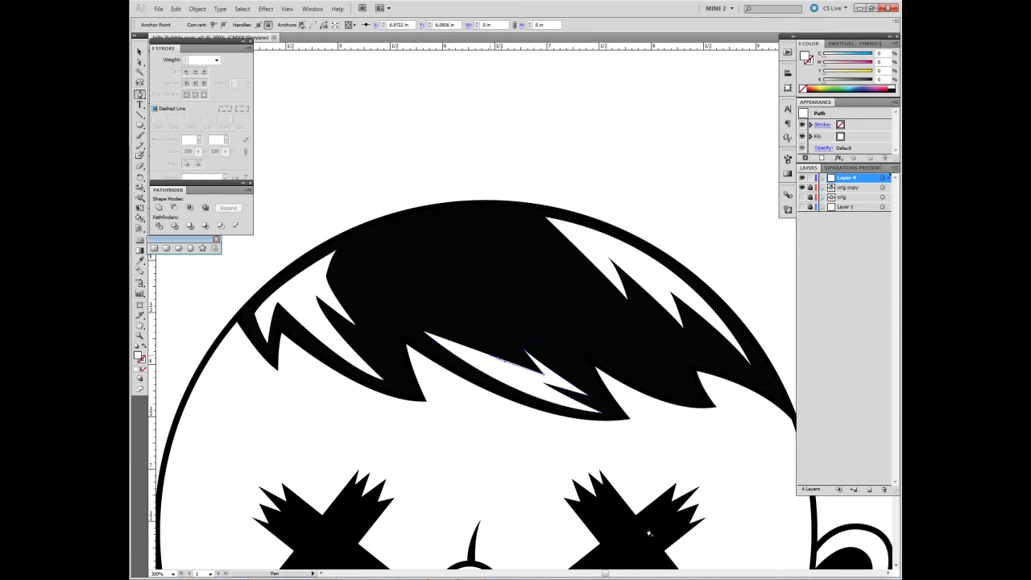
left_click_drag(544, 403, 542, 394)
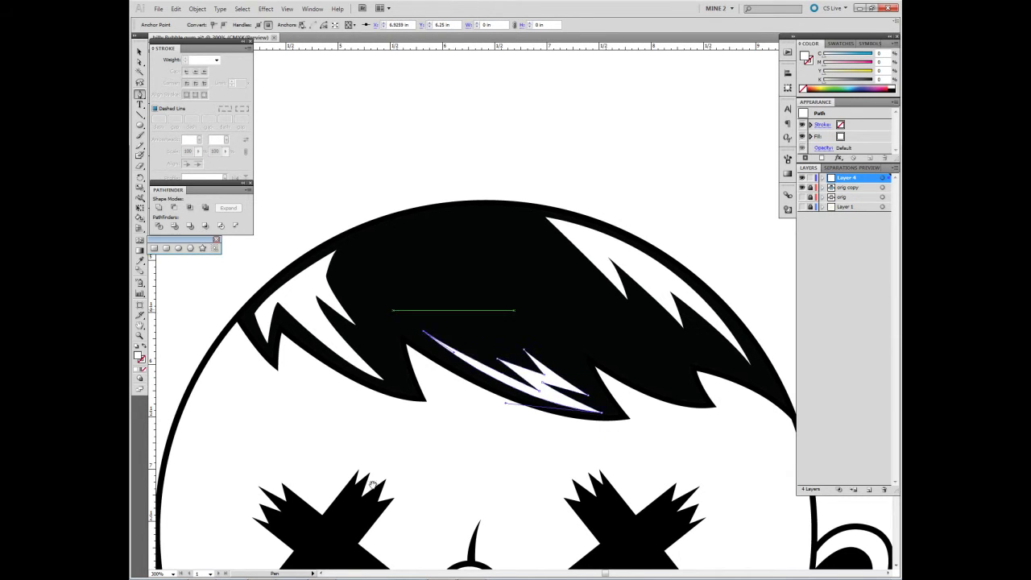
key("ctrl+shift+a")
key("ctrl+1")
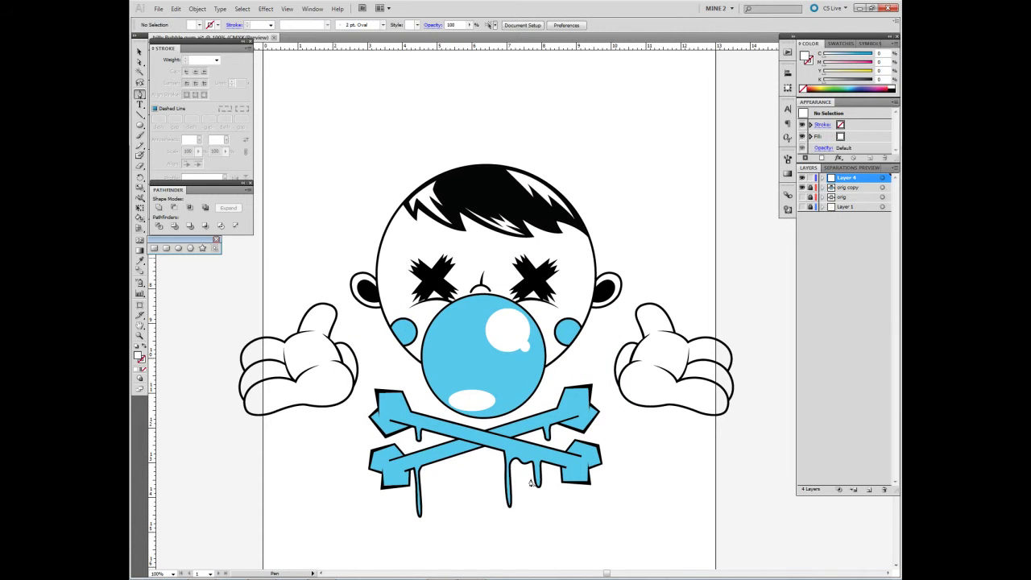
On a new layer, draw a light blue background rectangle covering the page.
key("ctrl+l")
key("ctrl+minus")
key("ctrl+minus")
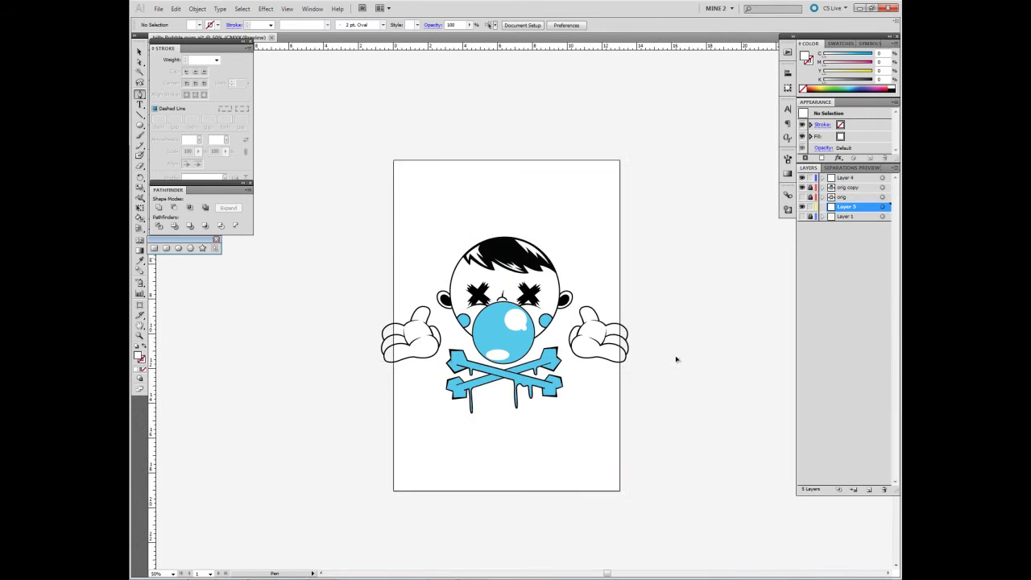
key("i")
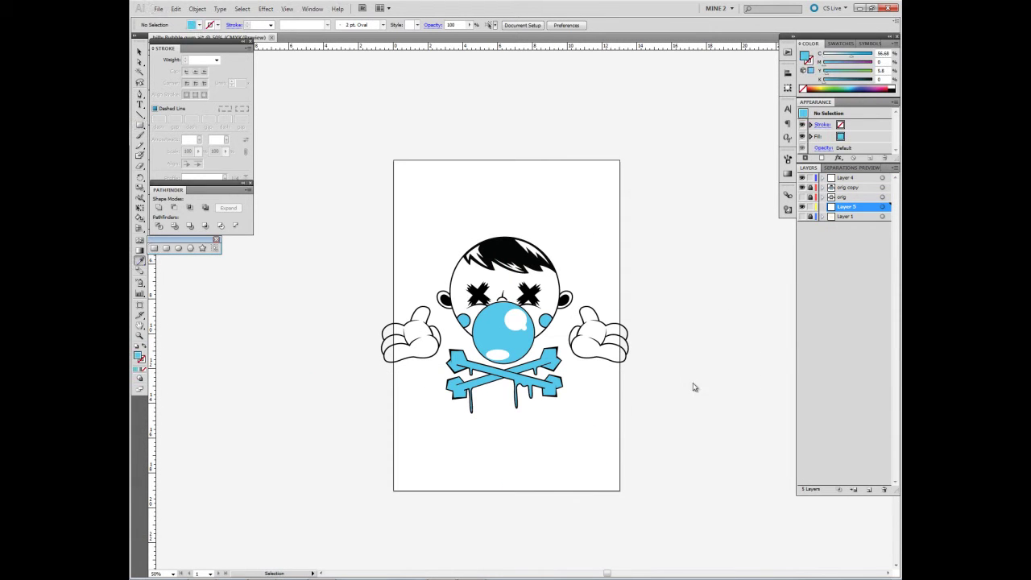
left_click_drag(701, 381, 689, 520)
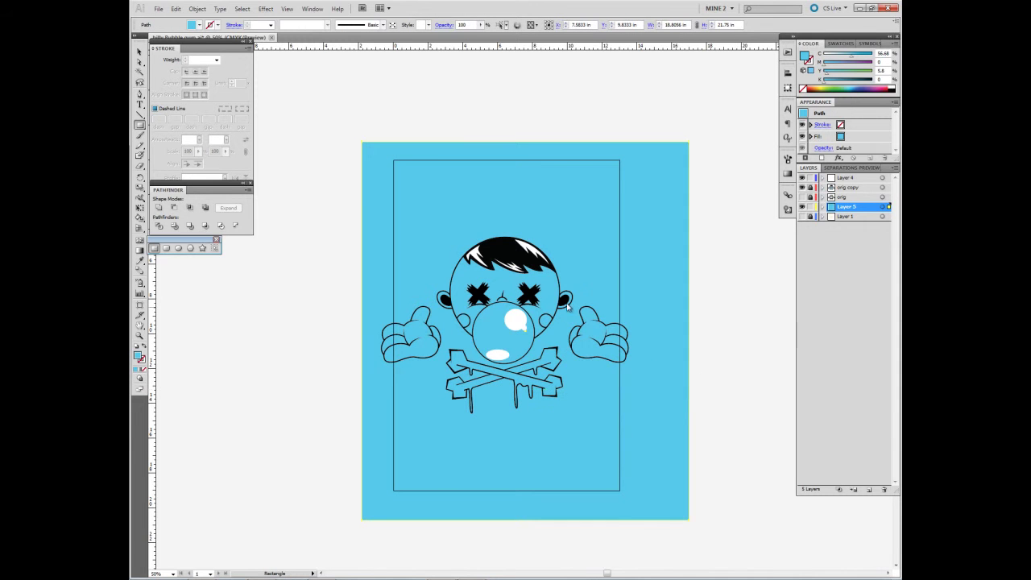
double_click(192, 24)
type("ffffff")
key("Return")
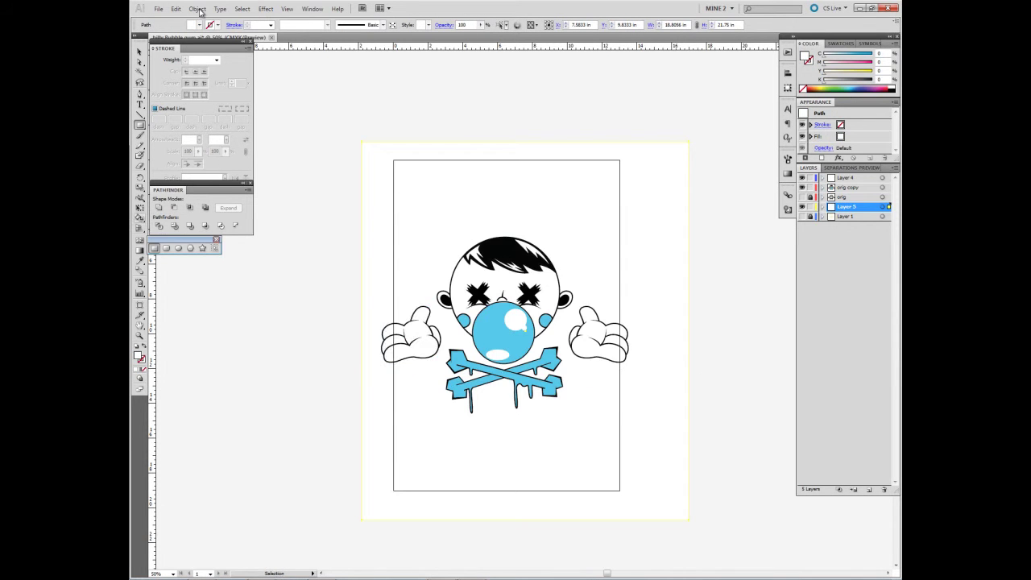
key("ctrl+z")
Fill the face and both hands white and paint the cheeks red.
left_click(847, 187)
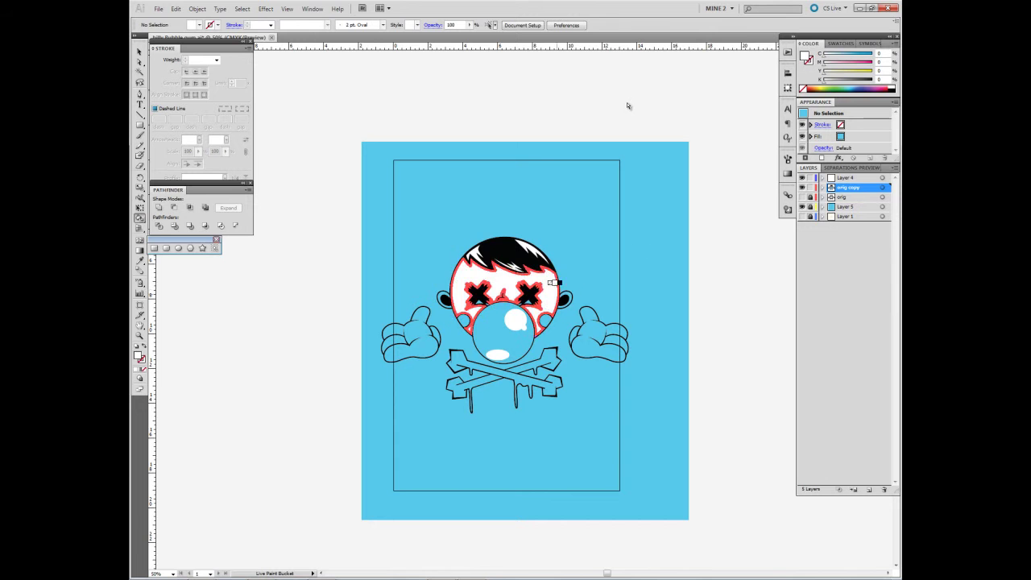
left_click(427, 322)
left_click(573, 328)
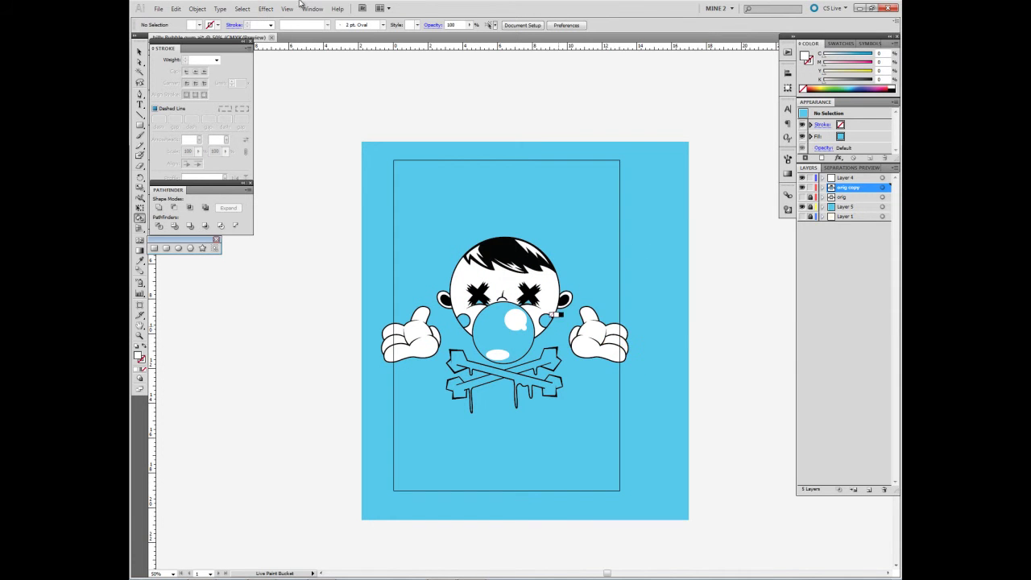
key("ctrl+plus")
key("ctrl+plus")
key("ctrl+plus")
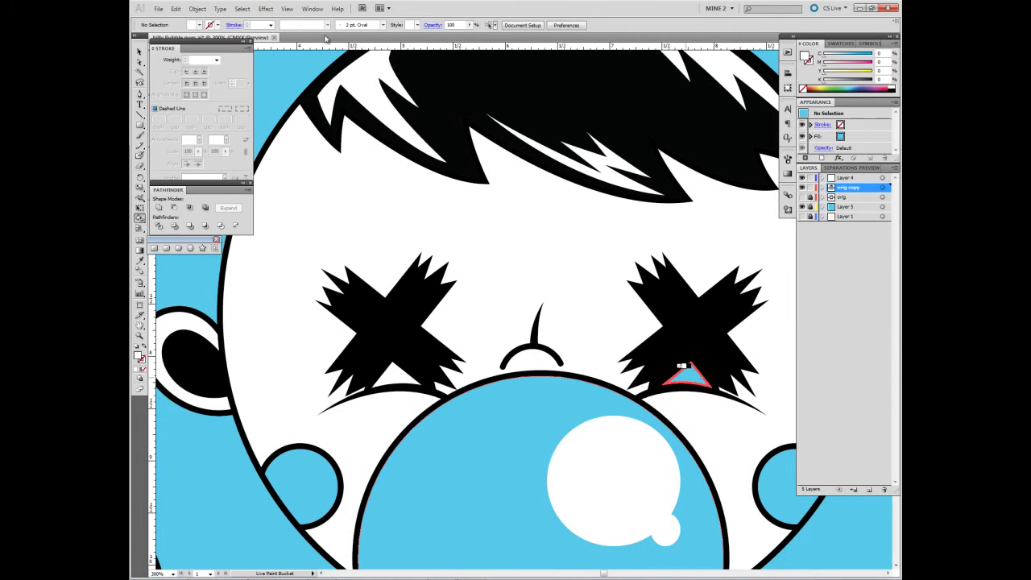
key("ctrl+minus")
key("ctrl+minus")
key("ctrl+minus")
key("ctrl+minus")
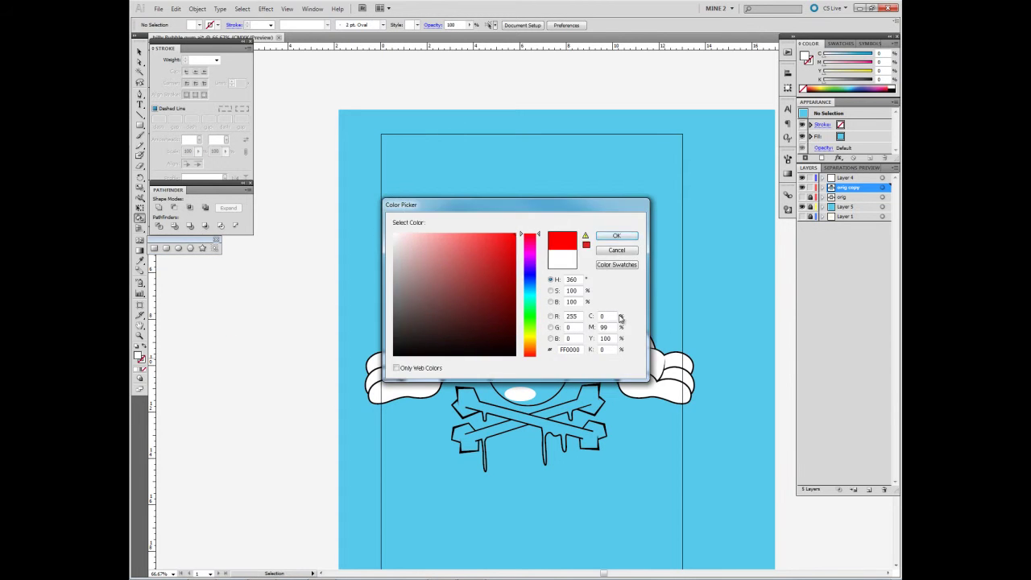
key("Return")
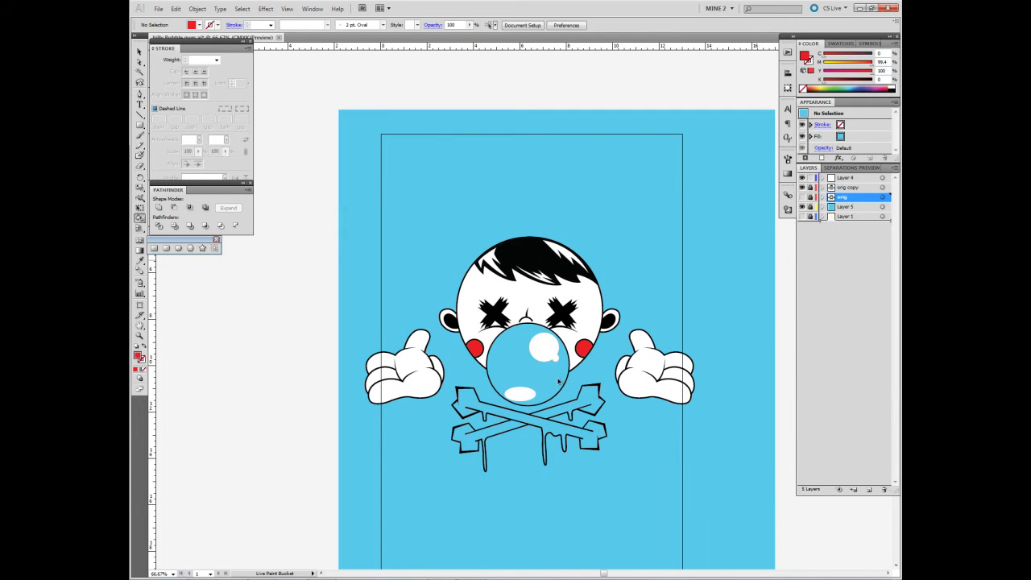
Expand all artwork on the copied layer into shapes.
key("ctrl+a")
key("alt+o")
key("e")
key("Return")
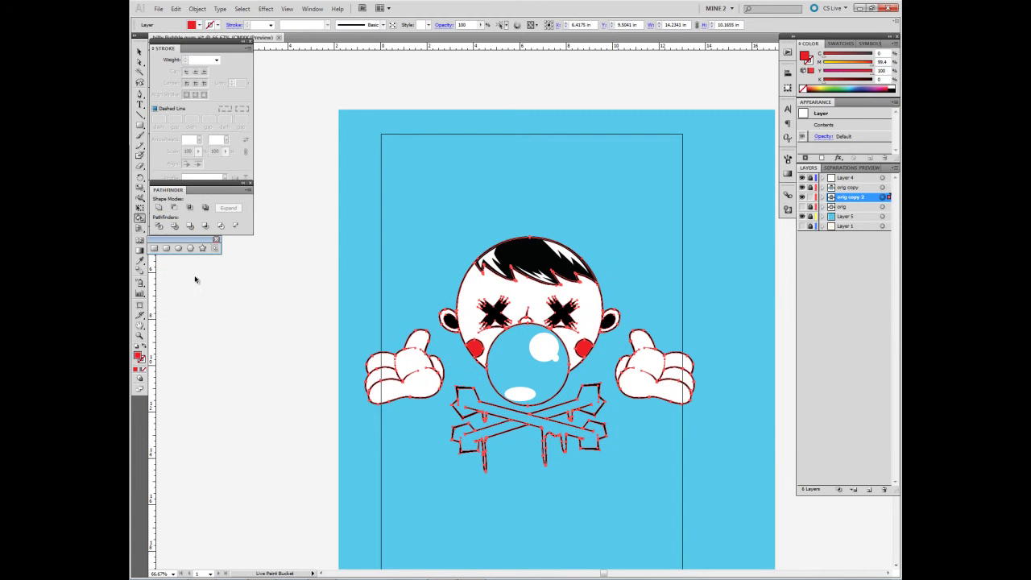
key("v")
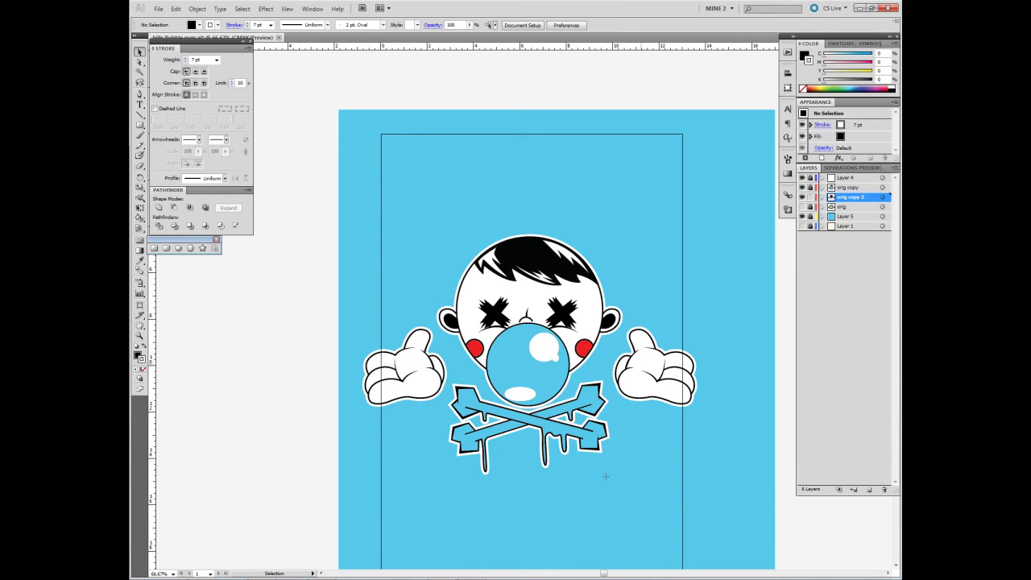
Paint the crossbones white with Live Paint and select the blue background rectangle.
key("k")
left_click(500, 427)
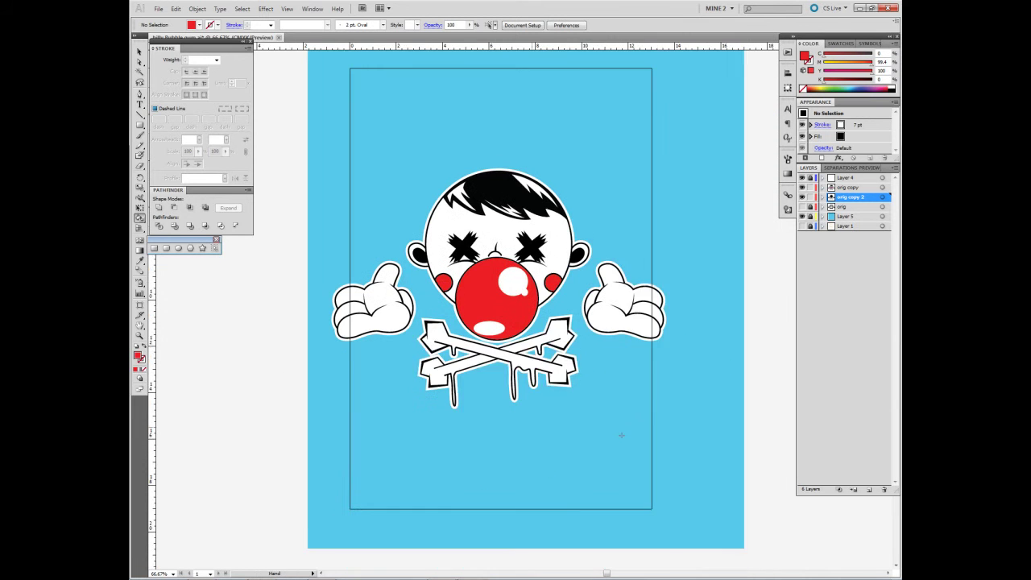
key("ctrl+a")
double_click(138, 355)
left_click(616, 250)
key("v")
left_click(298, 339)
Make the background black, give the character a white outline, and add a new layer.
double_click(138, 354)
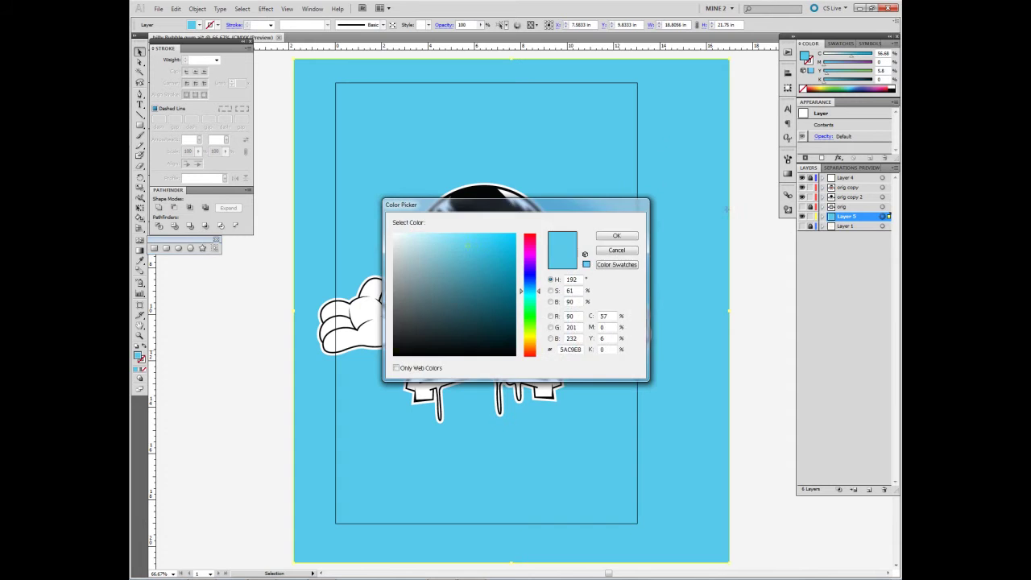
key("Return")
key("ctrl+shift+a")
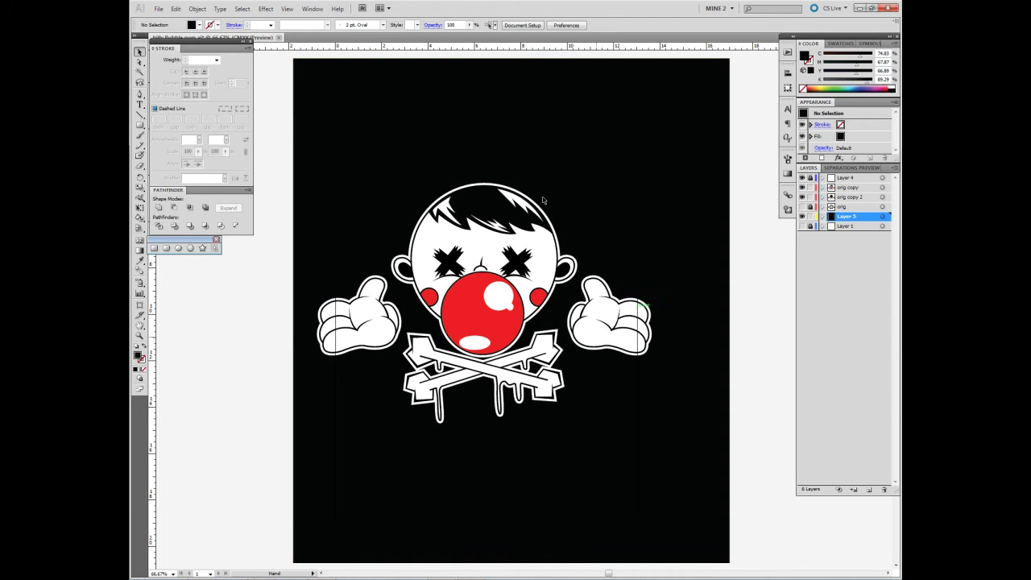
left_click(496, 284)
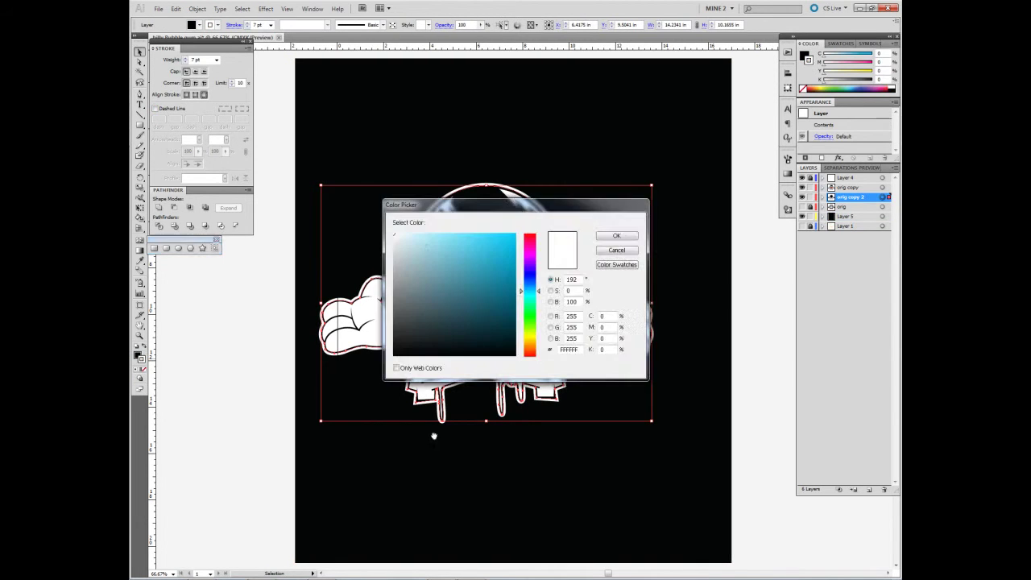
left_click(398, 435)
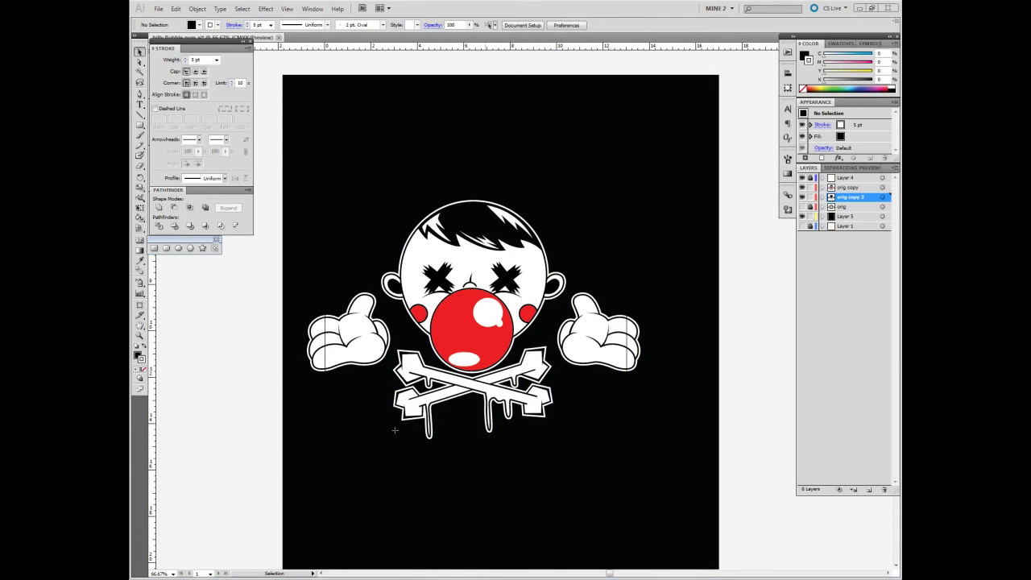
key("ctrl+l")
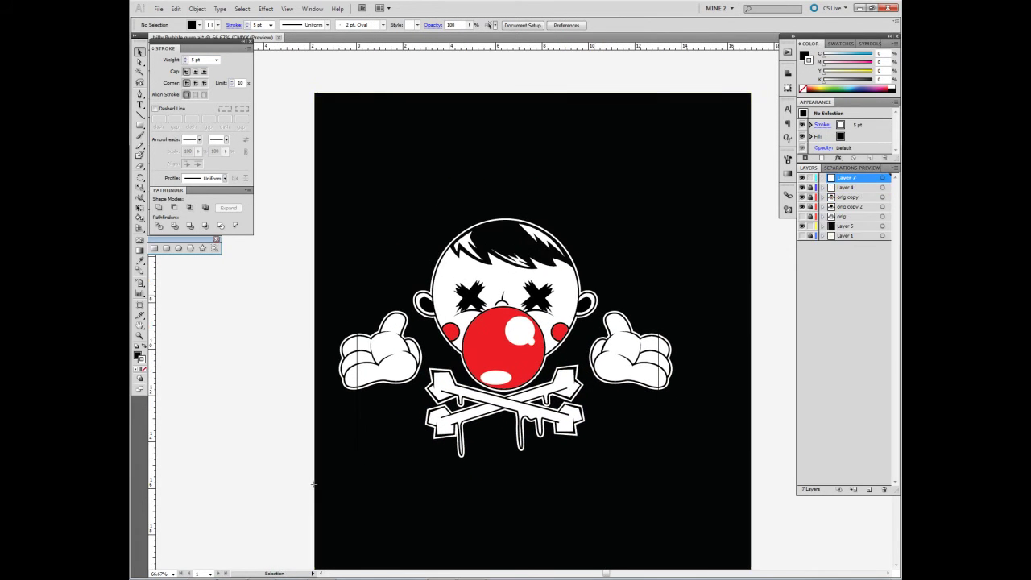
Draw an unfilled circle and type an enlarged pink-red 'BILLY BUBBLEGUM' along it.
key("l")
key("slash")
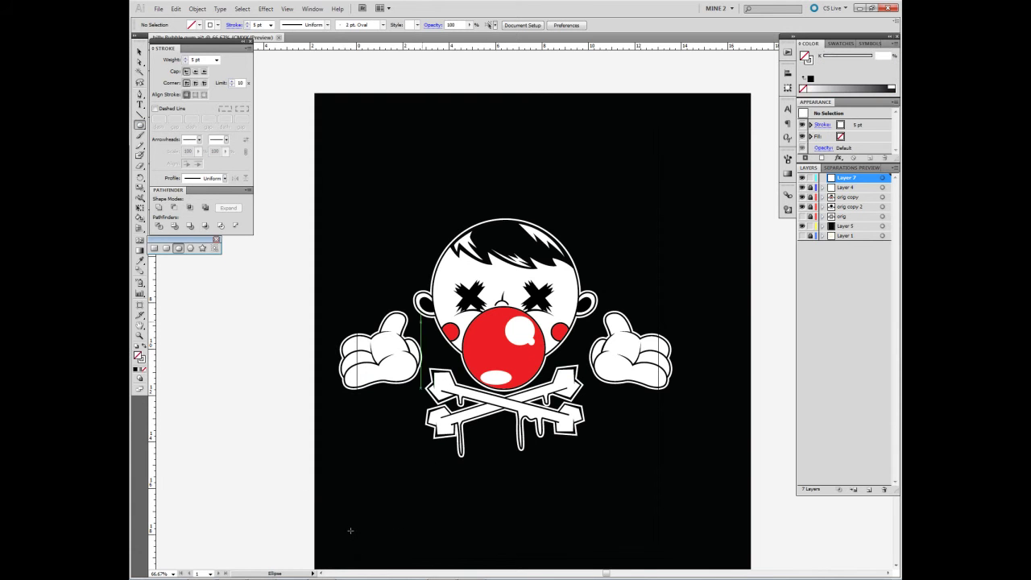
left_click_drag(507, 327, 637, 380)
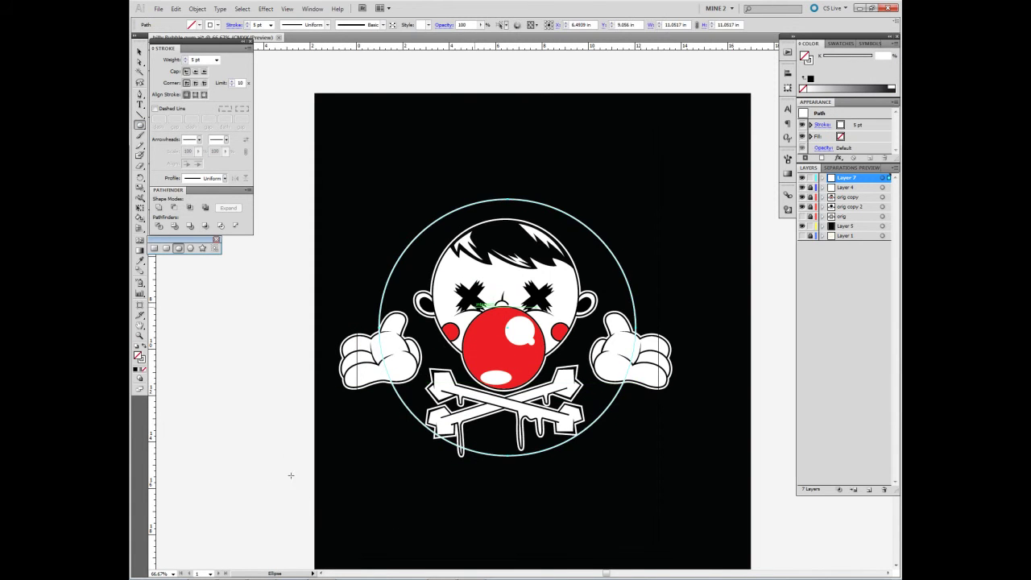
left_click_drag(139, 105, 165, 132)
left_click(381, 298)
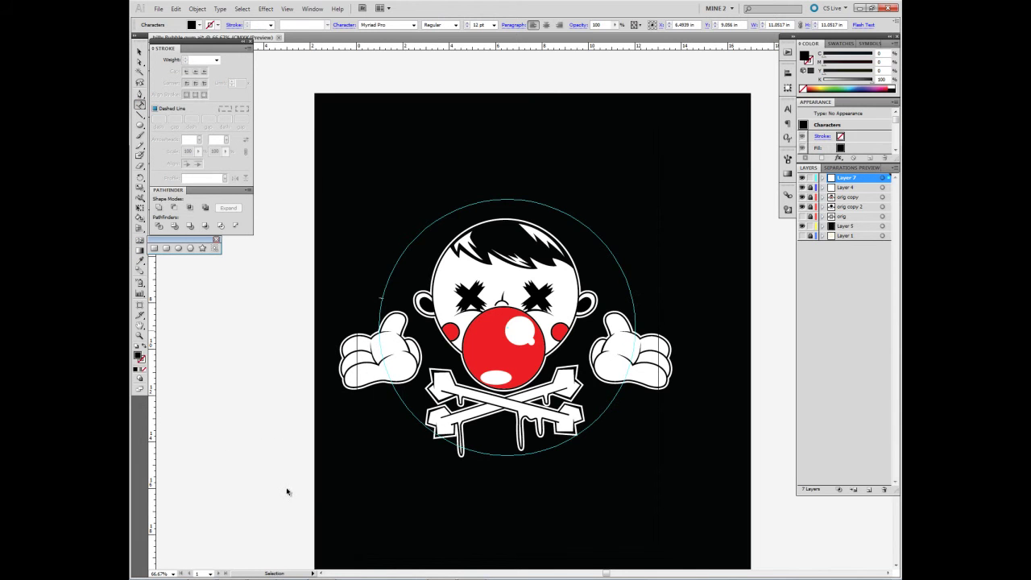
key("Return")
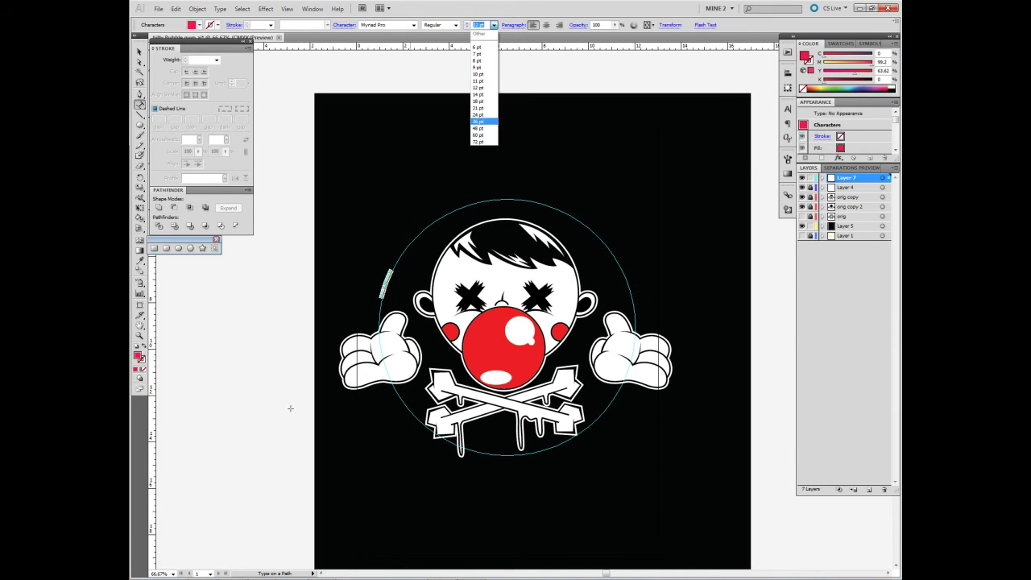
key("Up")
key("Up")
key("Up")
key("Up")
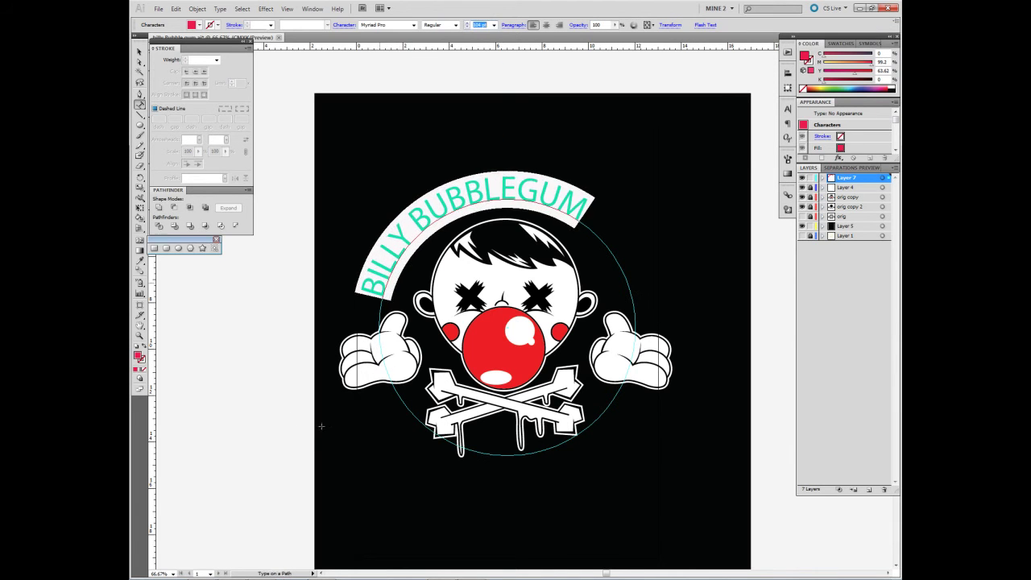
key("Escape")
Apply a bold distressed font to the title and rotate it slightly clockwise.
key("ctrl+a")
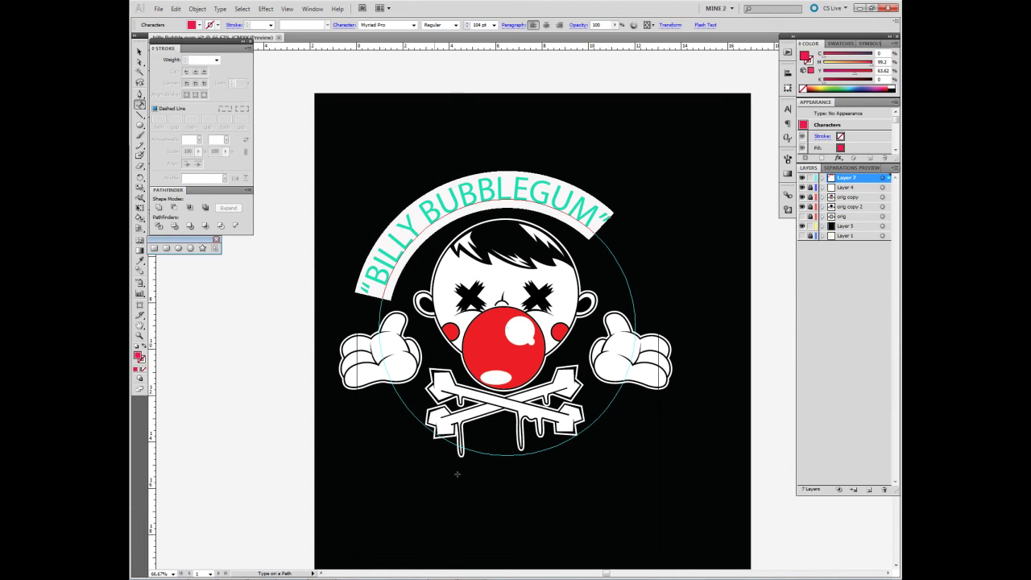
key("ctrl+alt+shift+m")
key("Down")
key("Down")
key("Down")
key("Down")
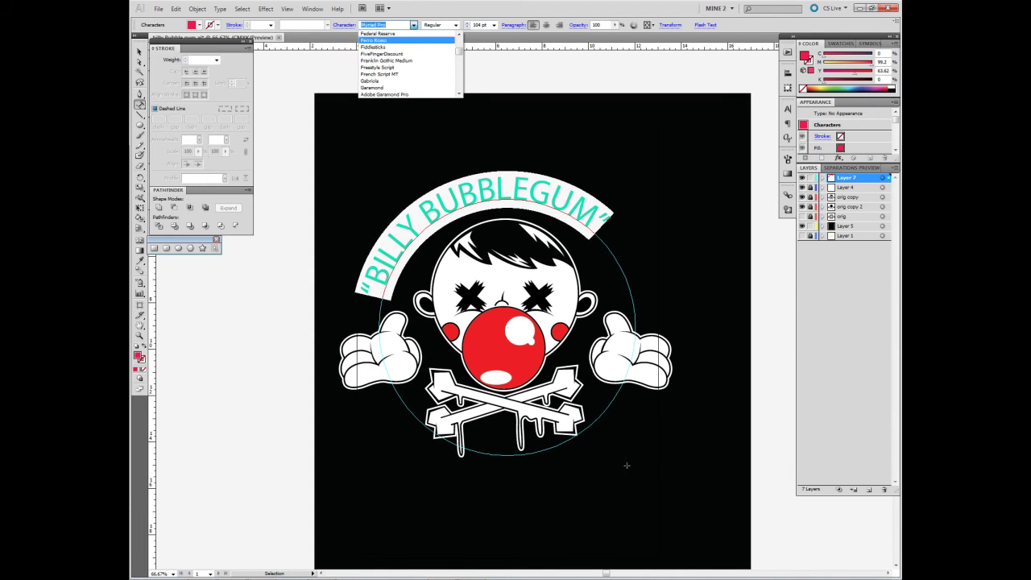
key("Return")
key("Escape")
key("v")
left_click_drag(750, 411, 754, 407)
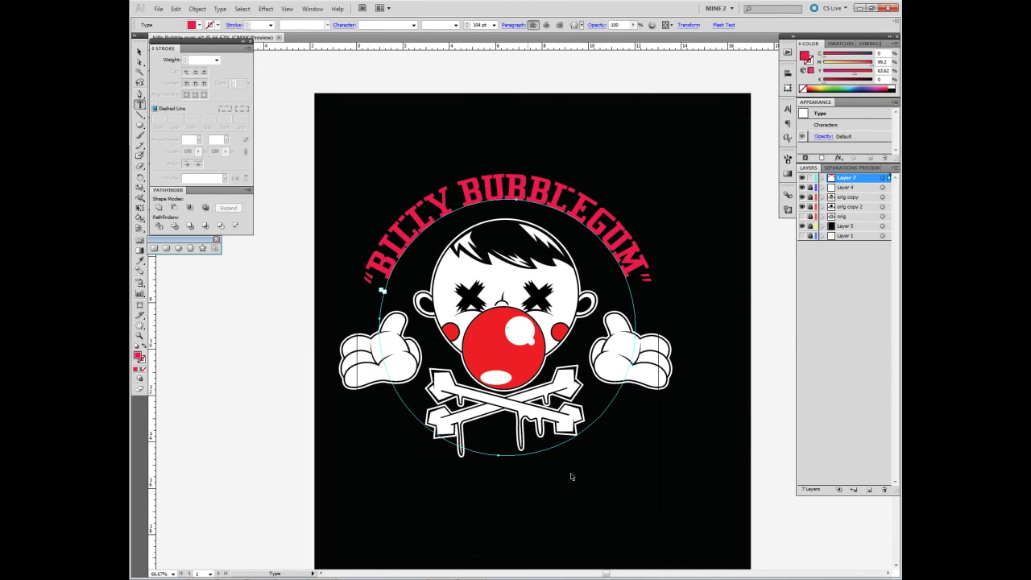
Recolor the title red and keep a backup copy of its layer.
double_click(515, 194)
double_click(137, 355)
key("Return")
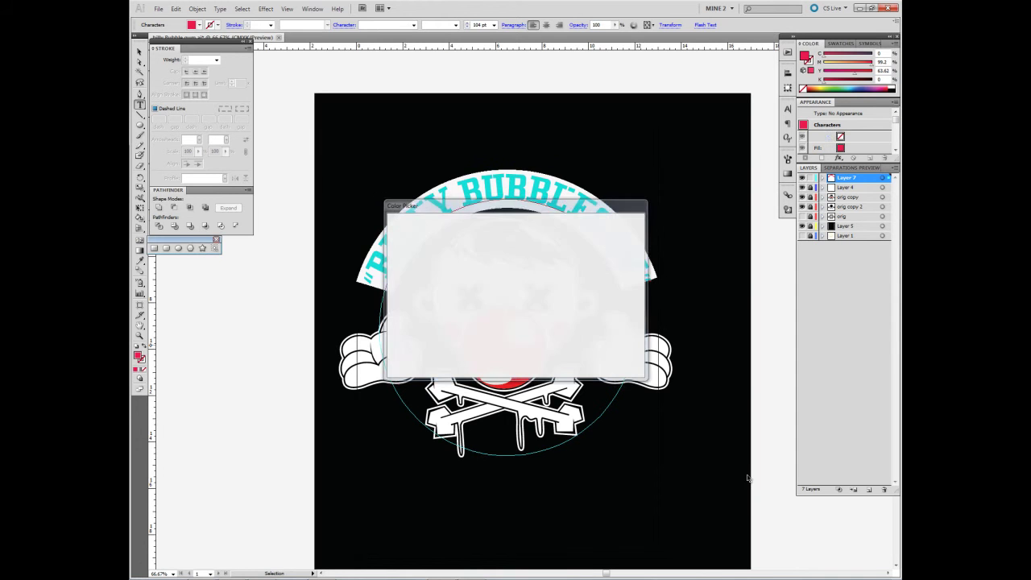
key("Escape")
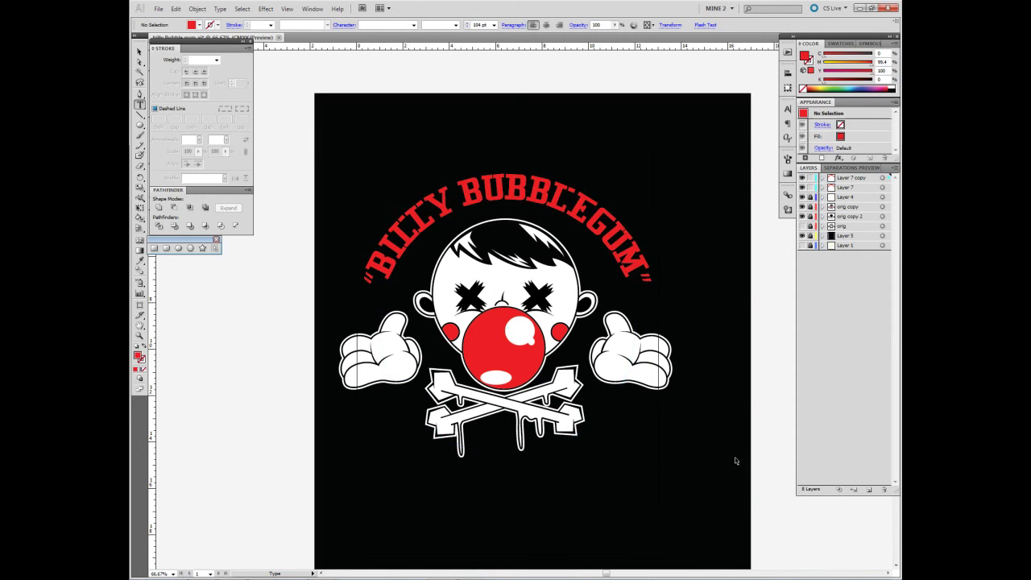
Convert the title to outlines, duplicate it, and add a 9 pt white stroke.
key("alt+t")
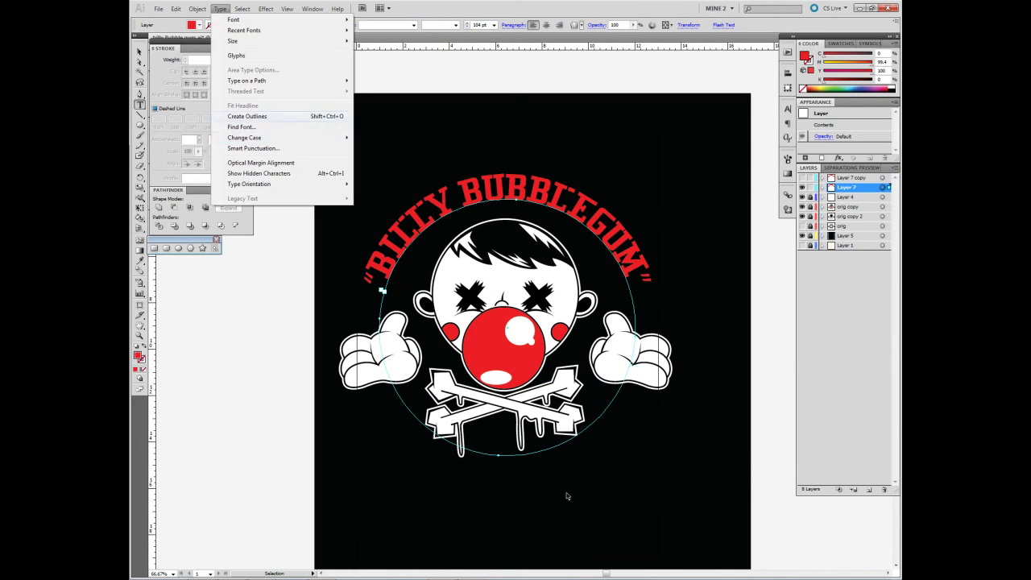
key("o")
key("ctrl+alt+shift+d")
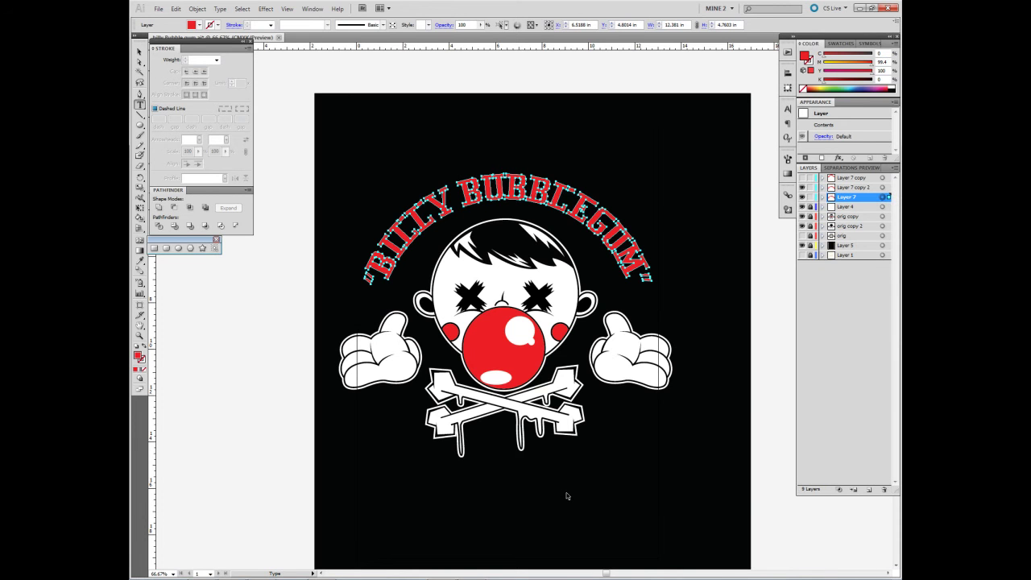
key("Return")
type("9")
key("Return")
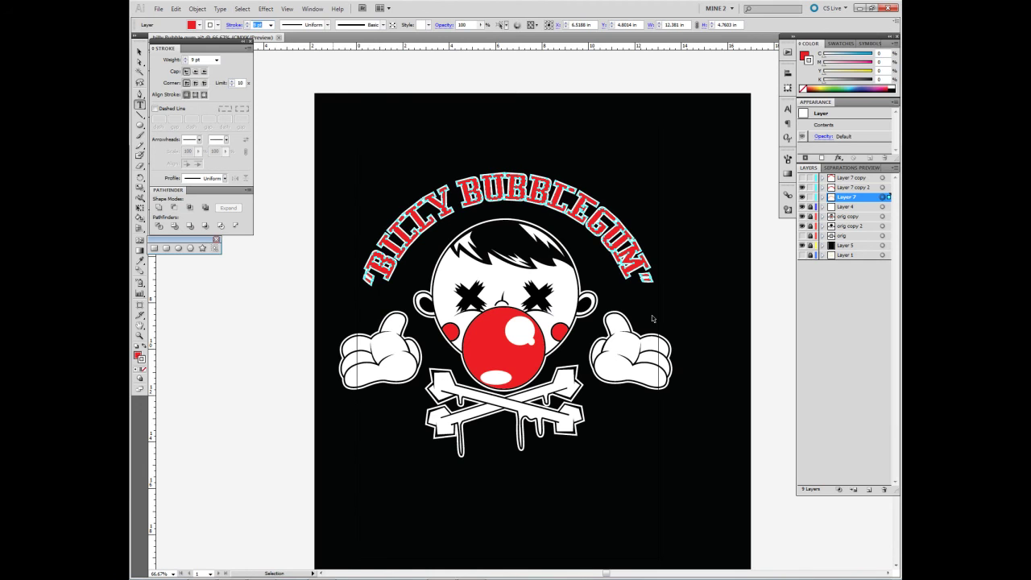
left_click(652, 315)
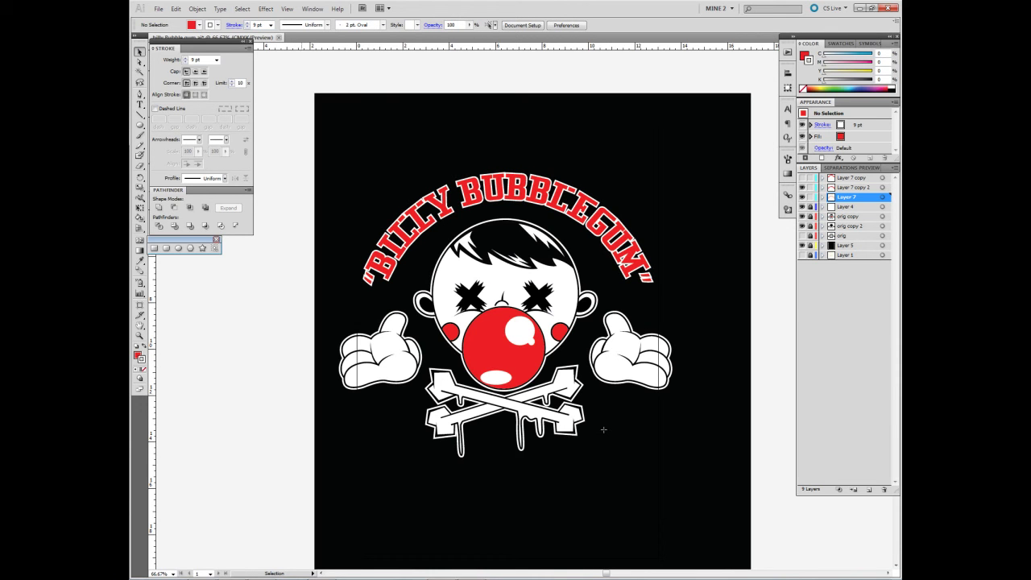
key("a")
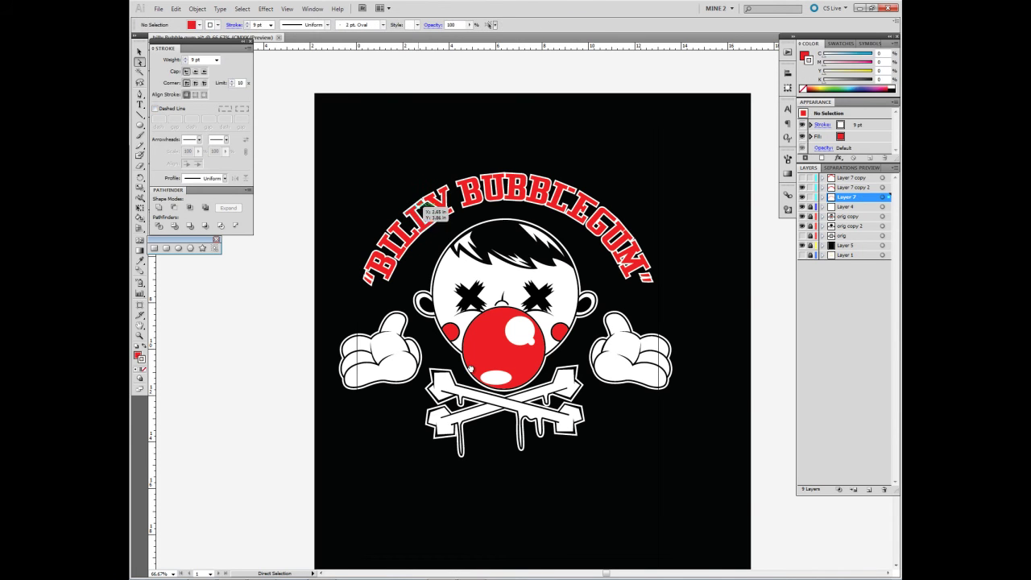
left_click(571, 191)
left_click(348, 355)
key("v")
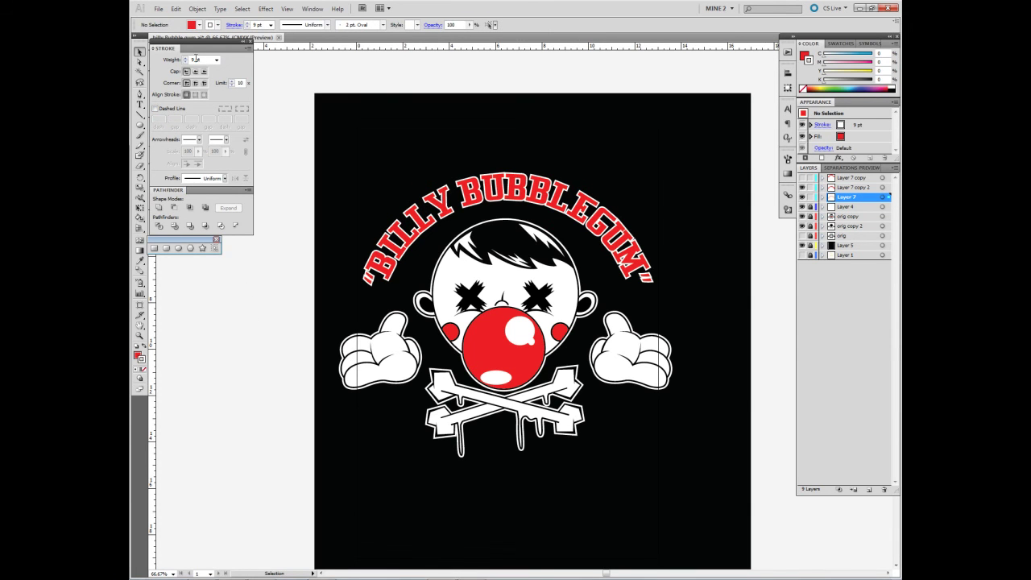